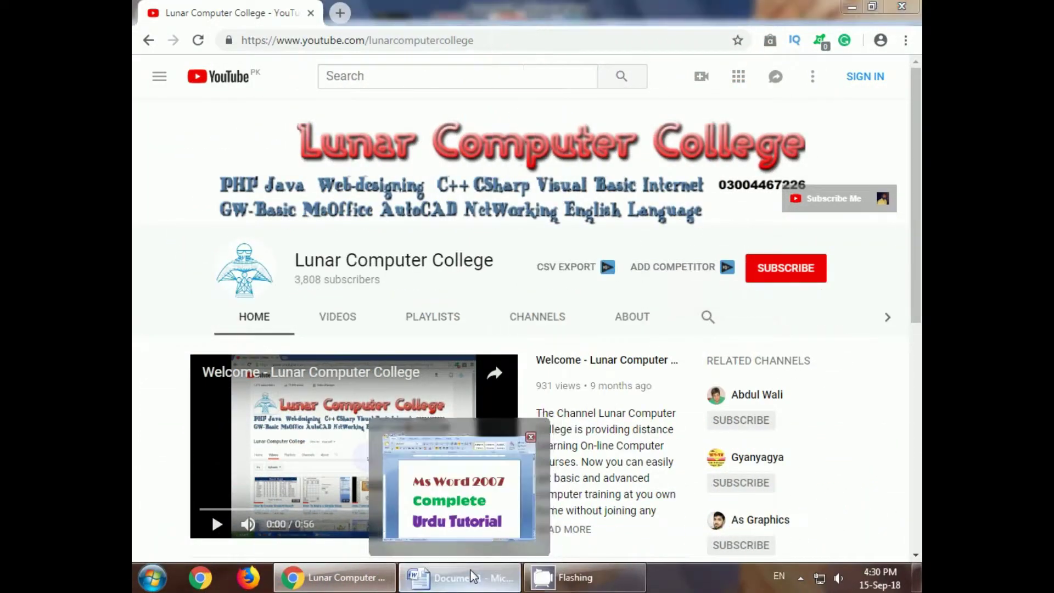
Bring the Word 2007 document with the Urdu tutorial title in front of Chrome
click(471, 576)
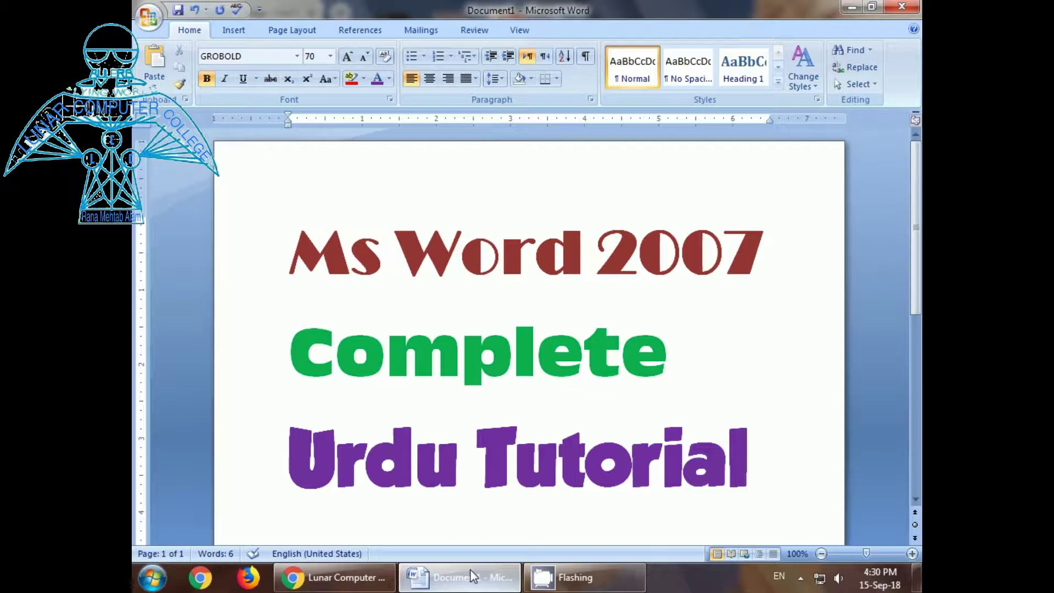
Delete all three title lines and close Word 2007
key(ctrl+a)
key(Delete)
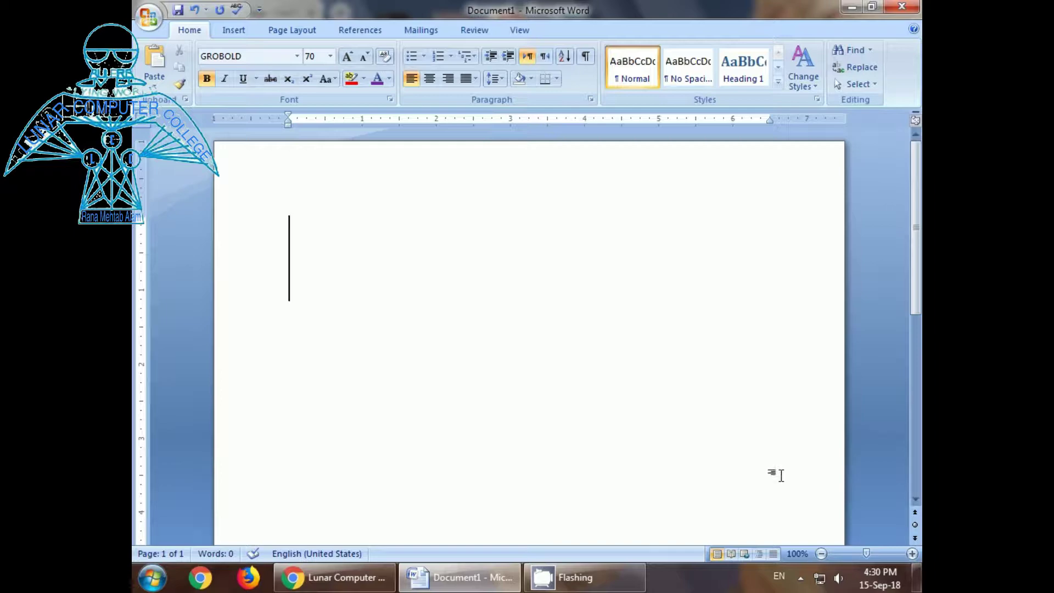
key(alt+F4)
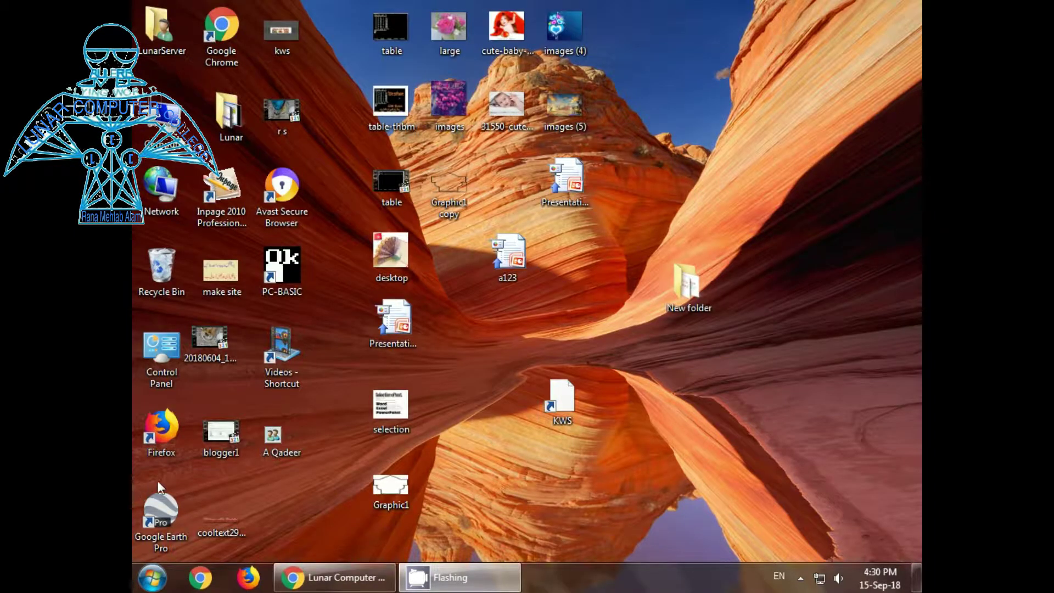
Launch Microsoft Office Word 2007 from the Start menu with a blank Document1
click(153, 584)
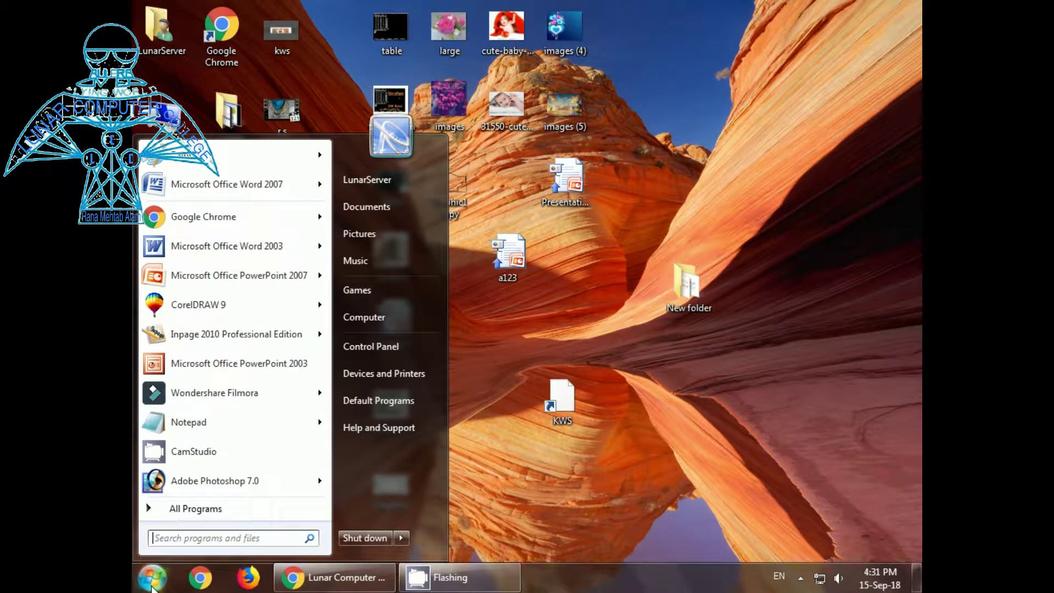
mouse_move(248, 188)
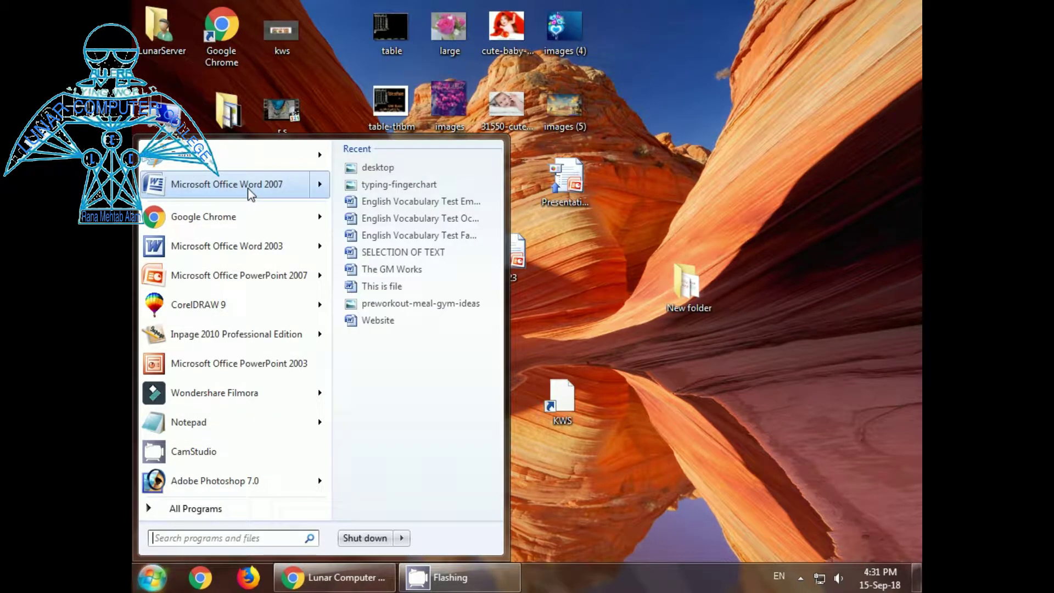
key(Escape)
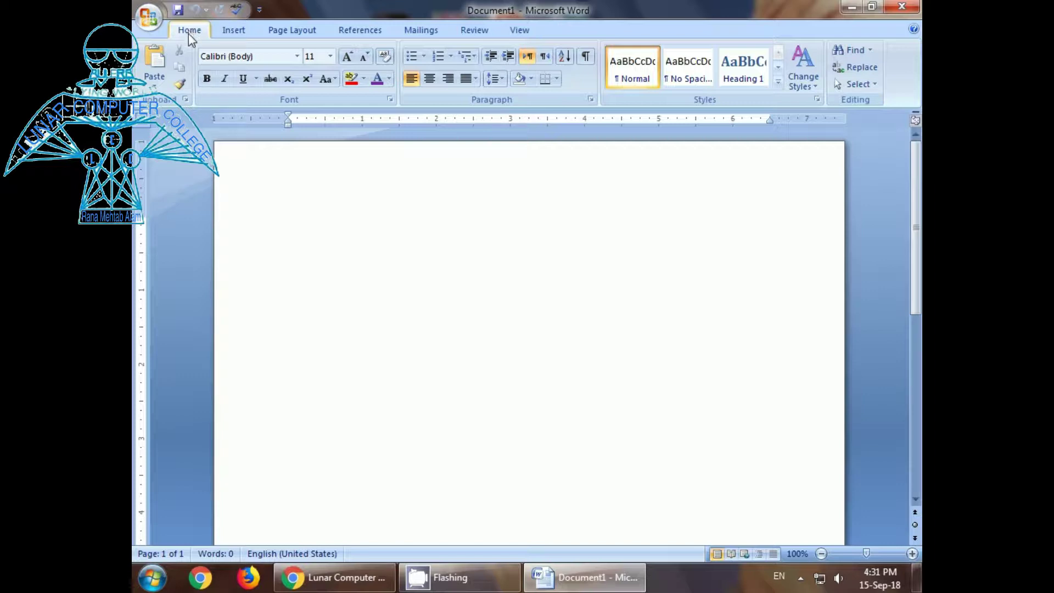
click(239, 35)
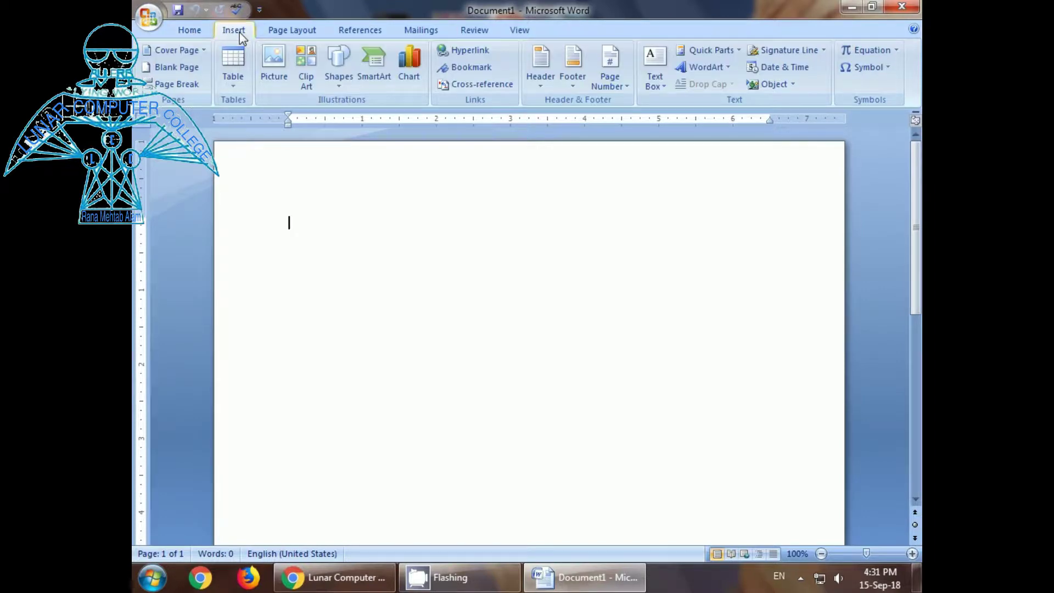
click(294, 30)
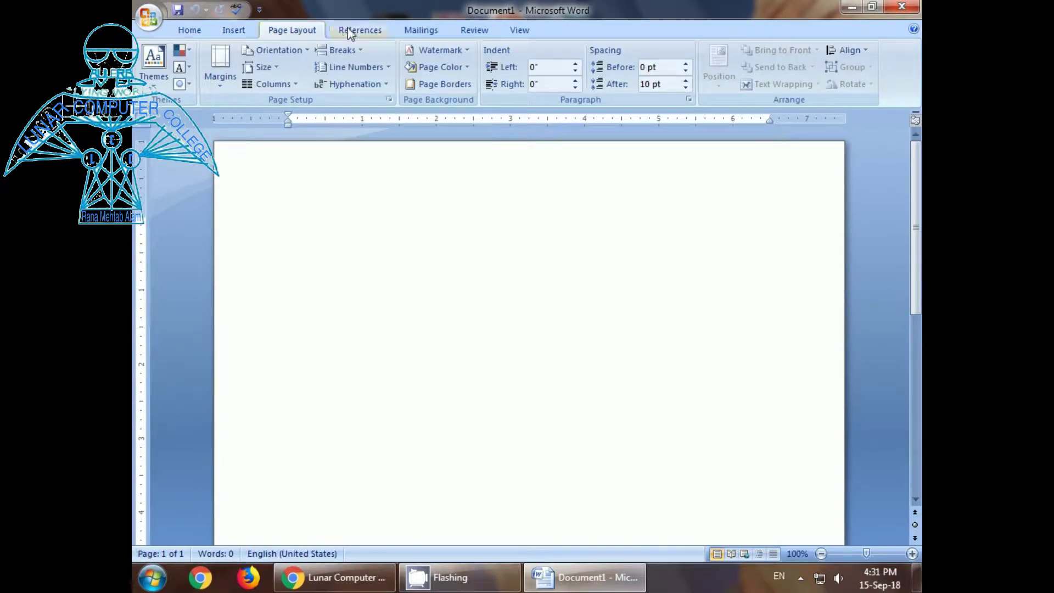
click(432, 31)
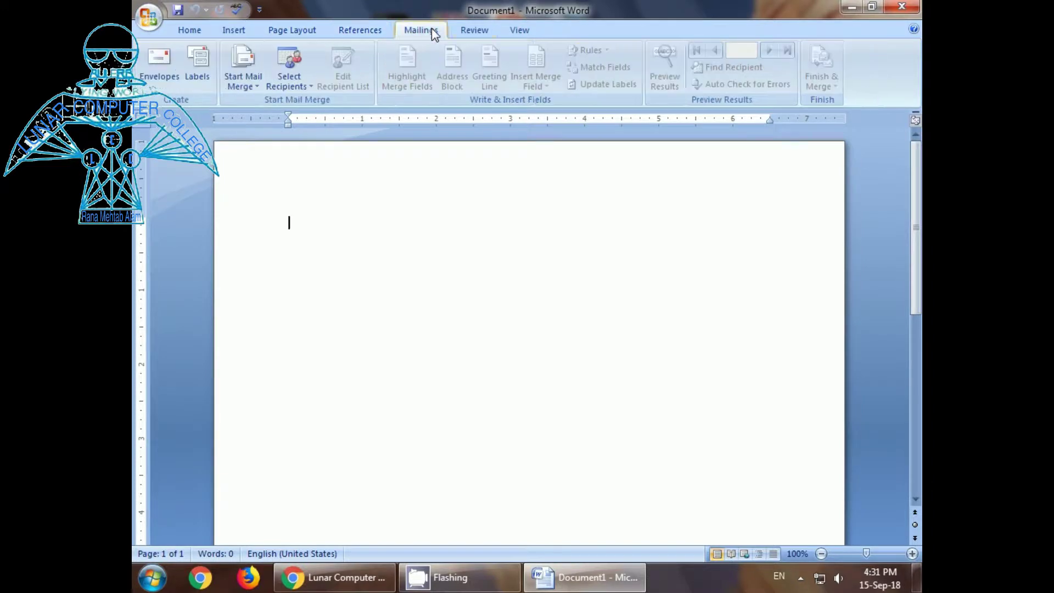
click(473, 30)
click(521, 31)
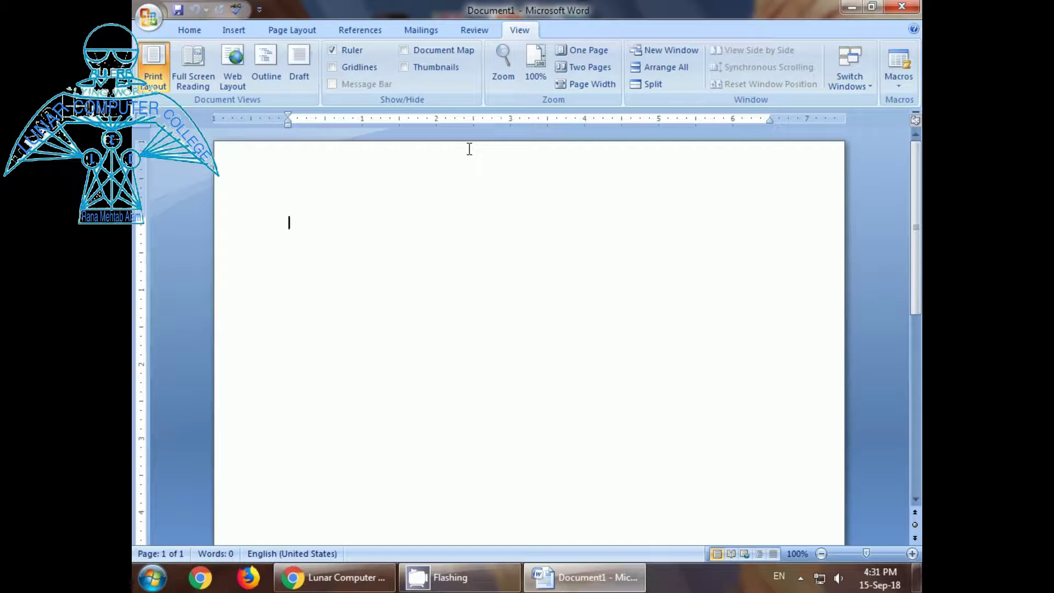
click(188, 30)
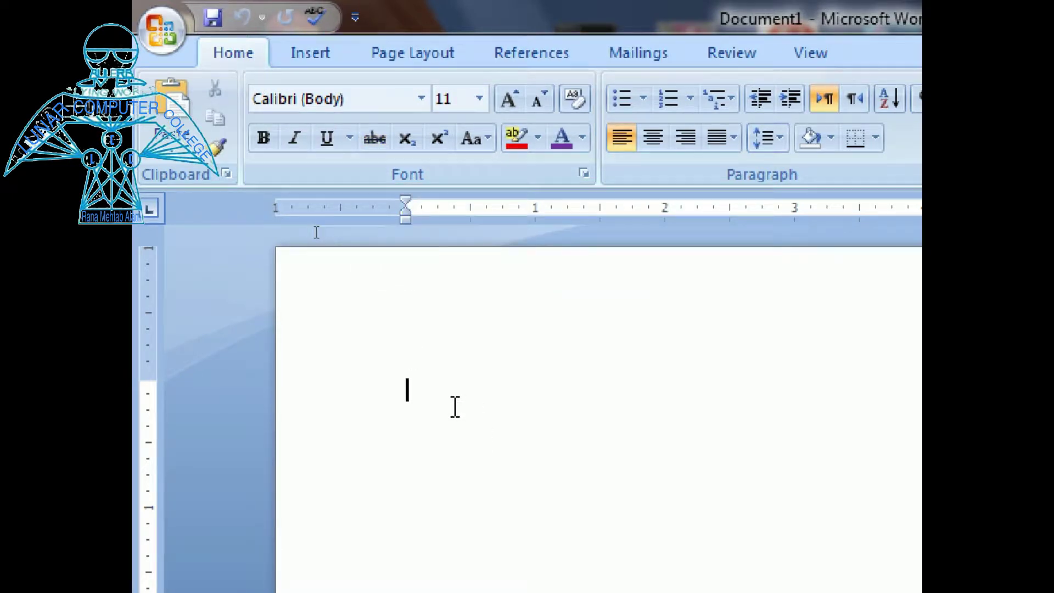
Type 'Lunar Computer College' on the blank page and select the line
text(Lu)
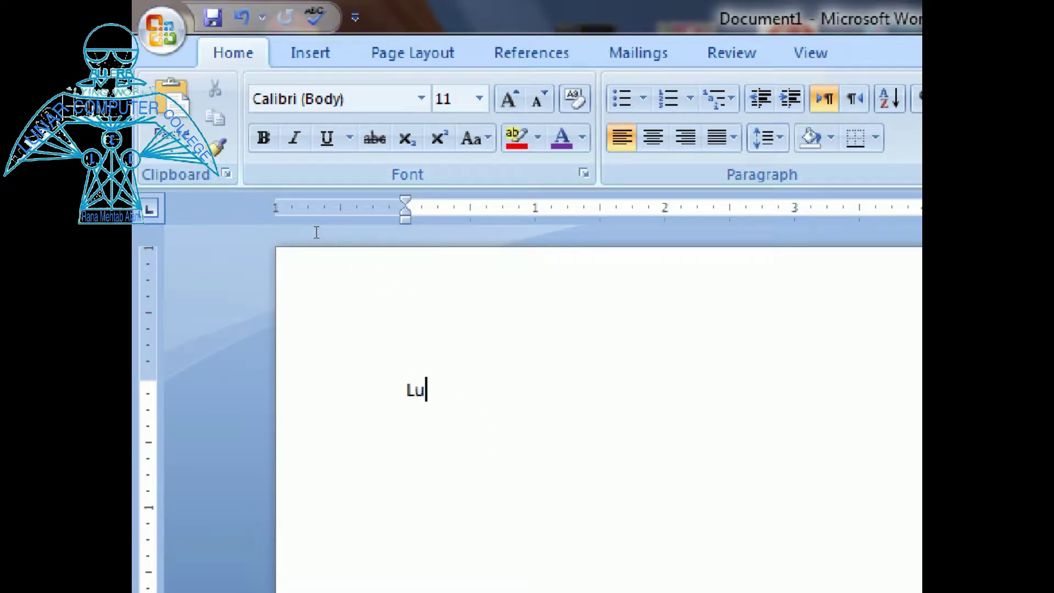
text(nar Computer C)
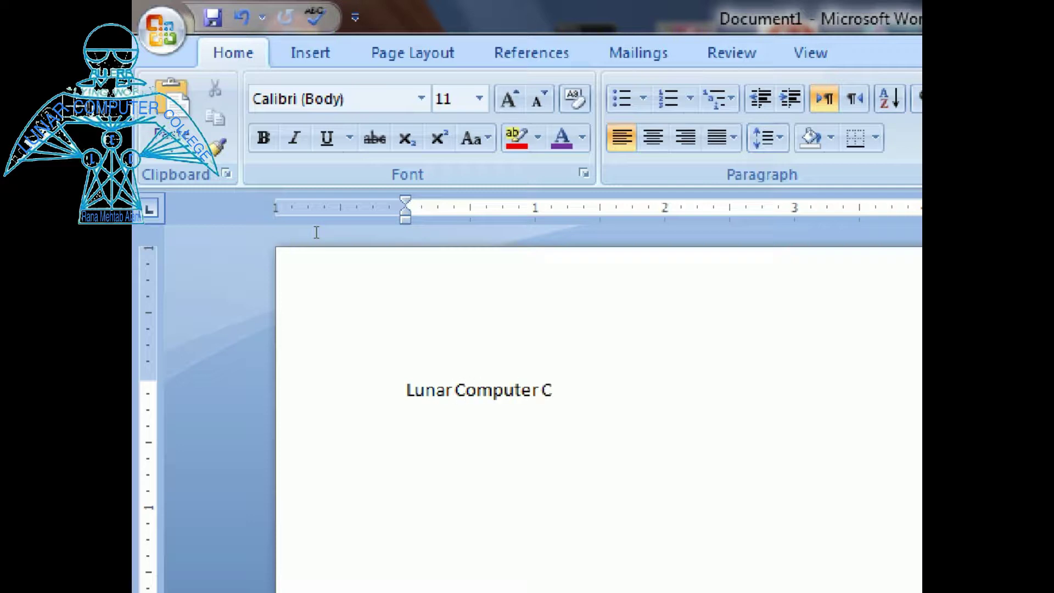
text(ollege)
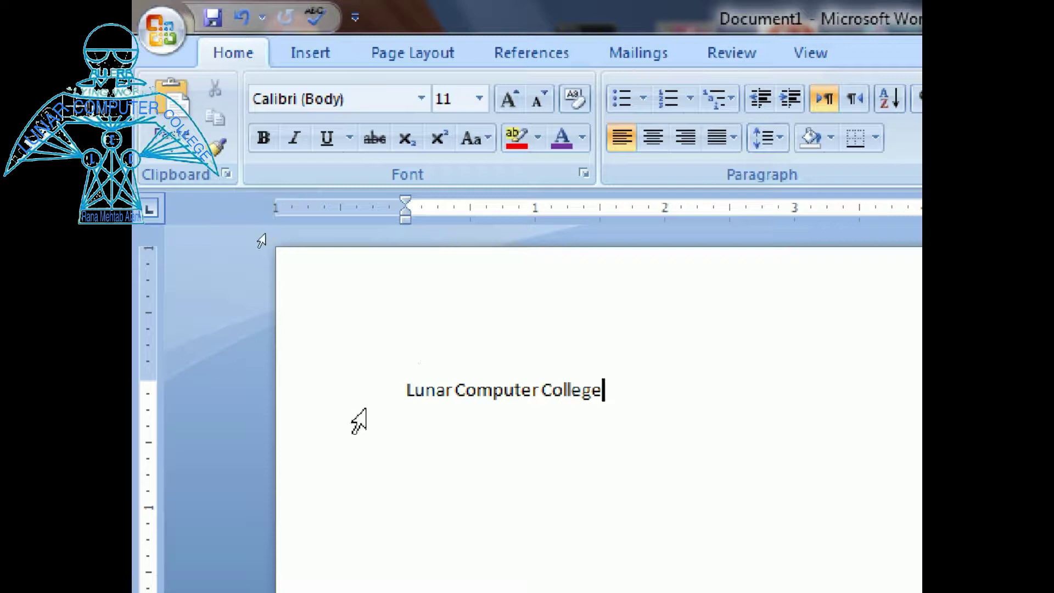
drag(406, 388, 604, 393)
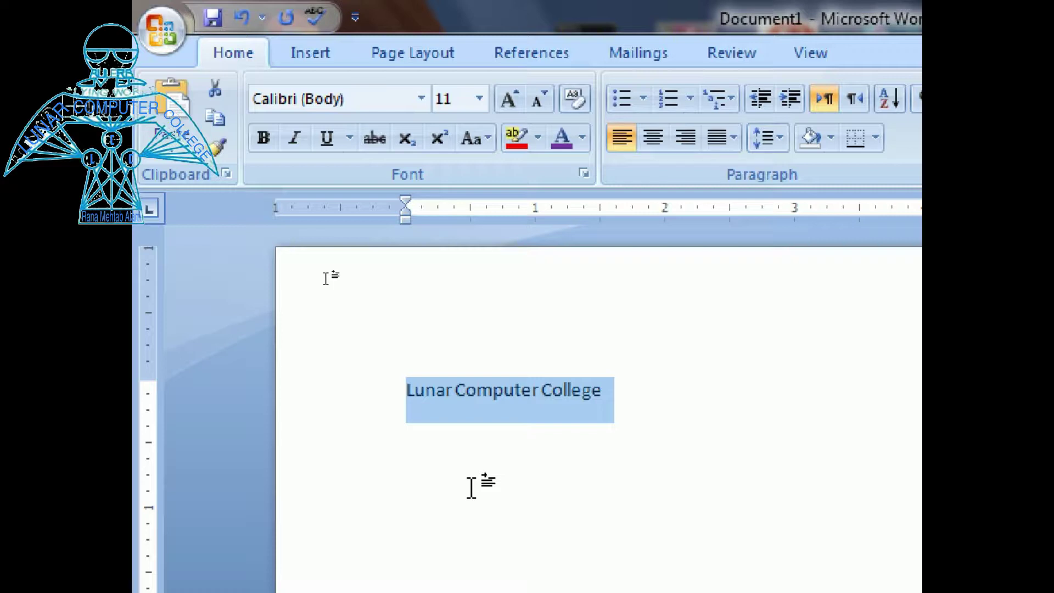
Cut the 'Lunar Computer College' line and check it in the Clipboard pane
click(217, 99)
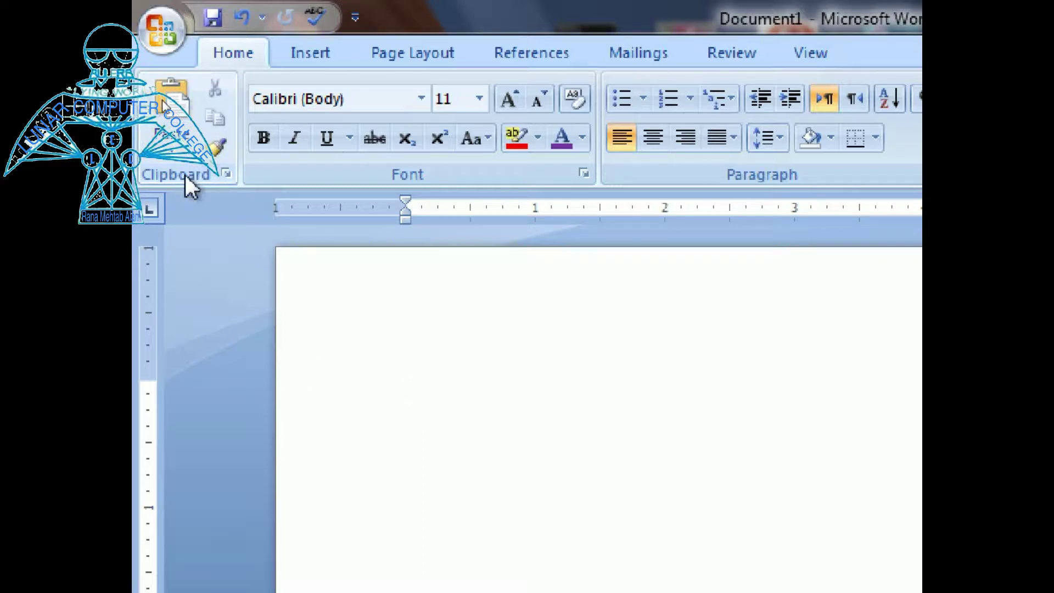
click(225, 174)
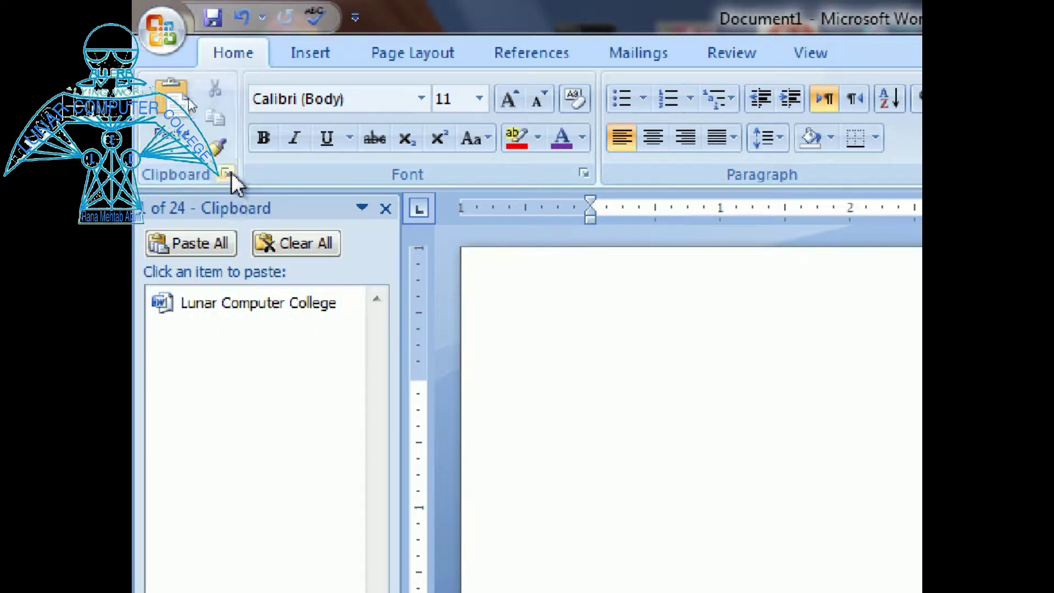
click(227, 174)
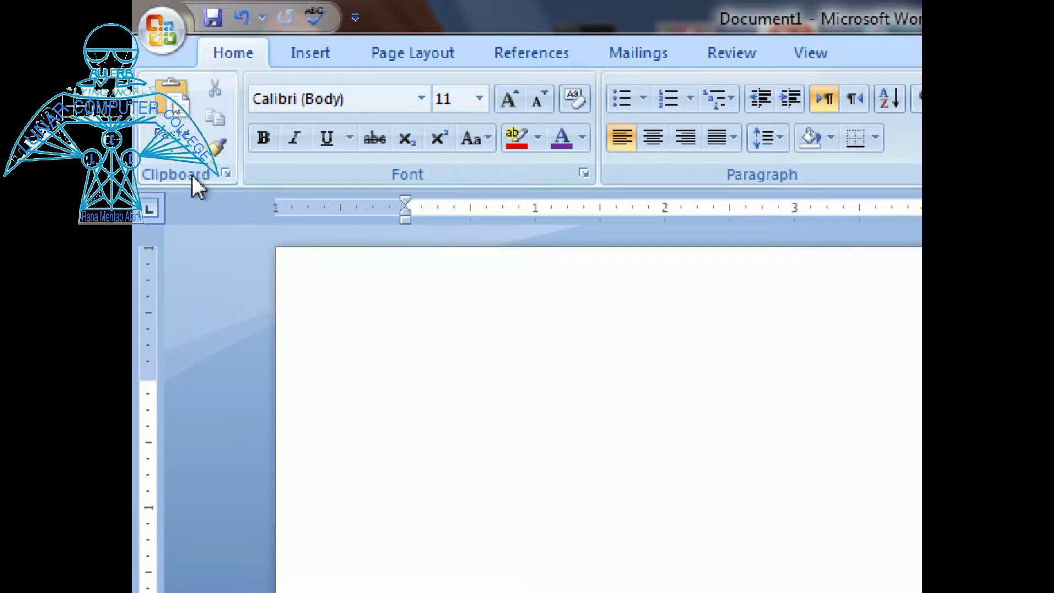
Paste 'Lunar Computer College' back on three lines and select 'Computer' in the first
click(155, 67)
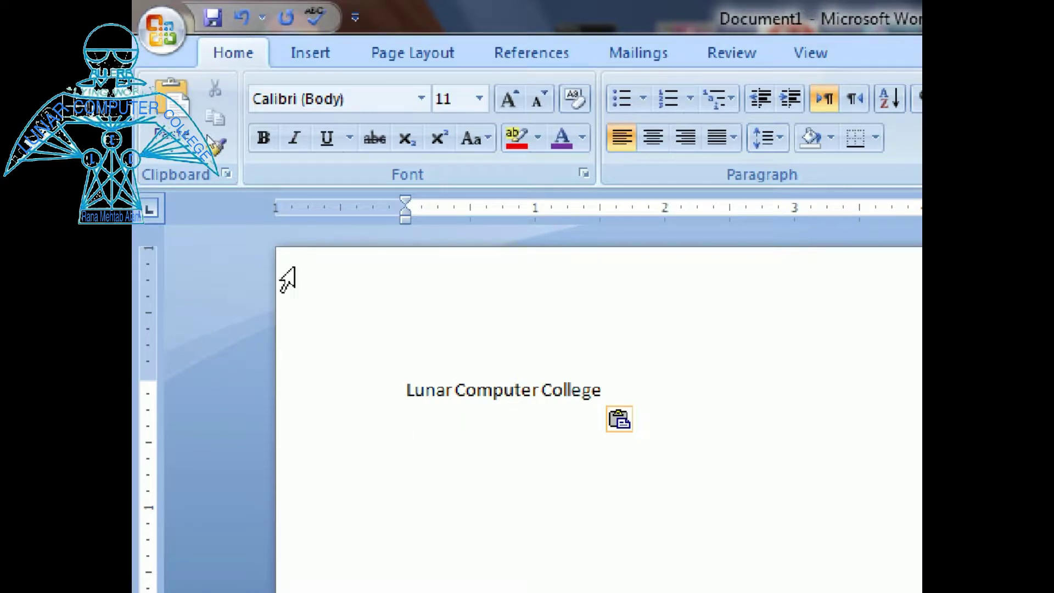
click(160, 79)
click(161, 81)
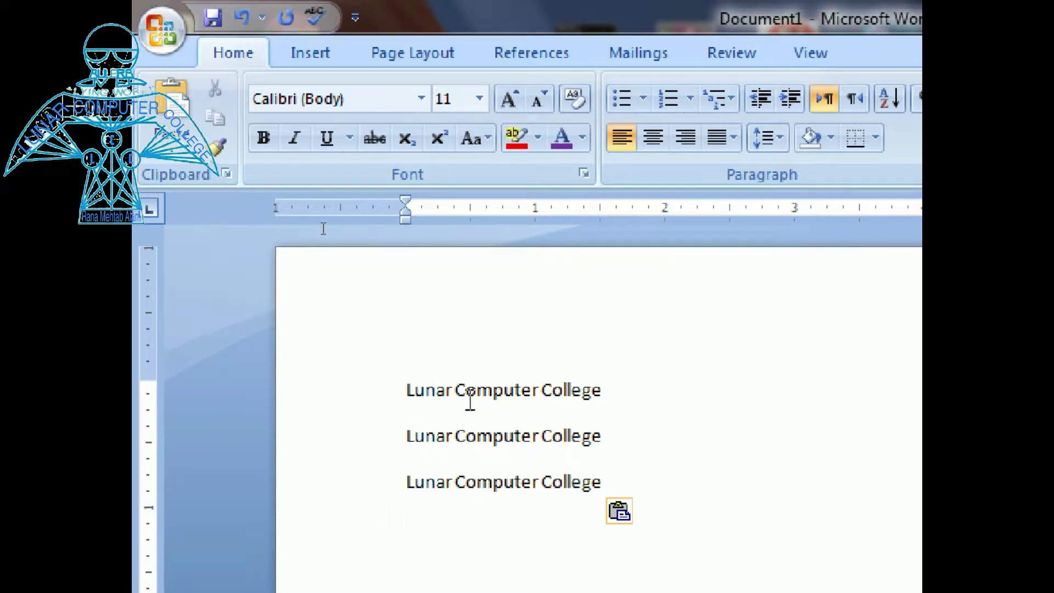
drag(457, 390, 542, 397)
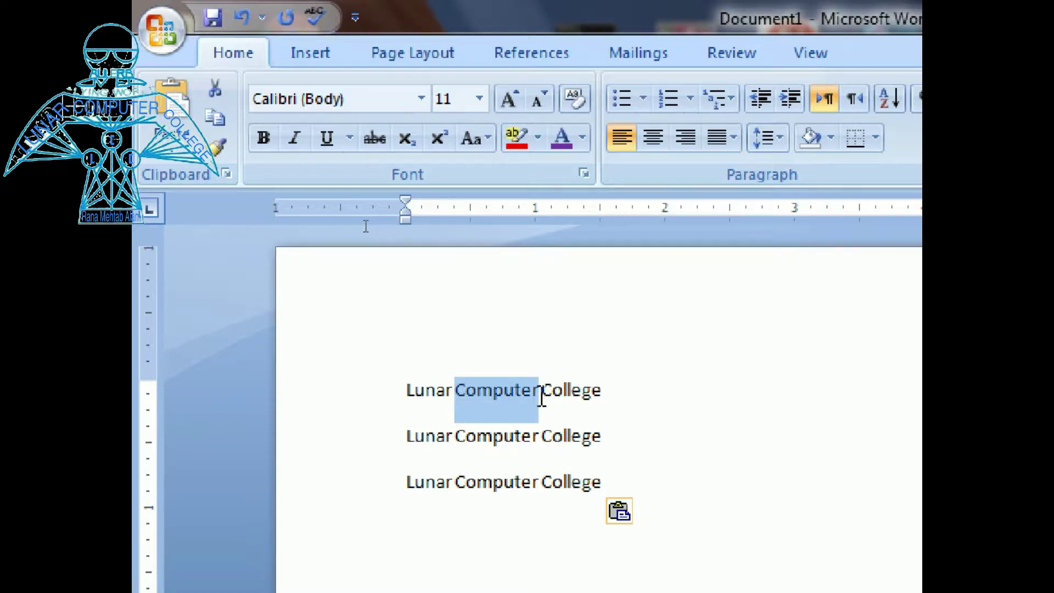
Copy 'Computer' and paste it alone on a fourth line below the college lines
click(213, 117)
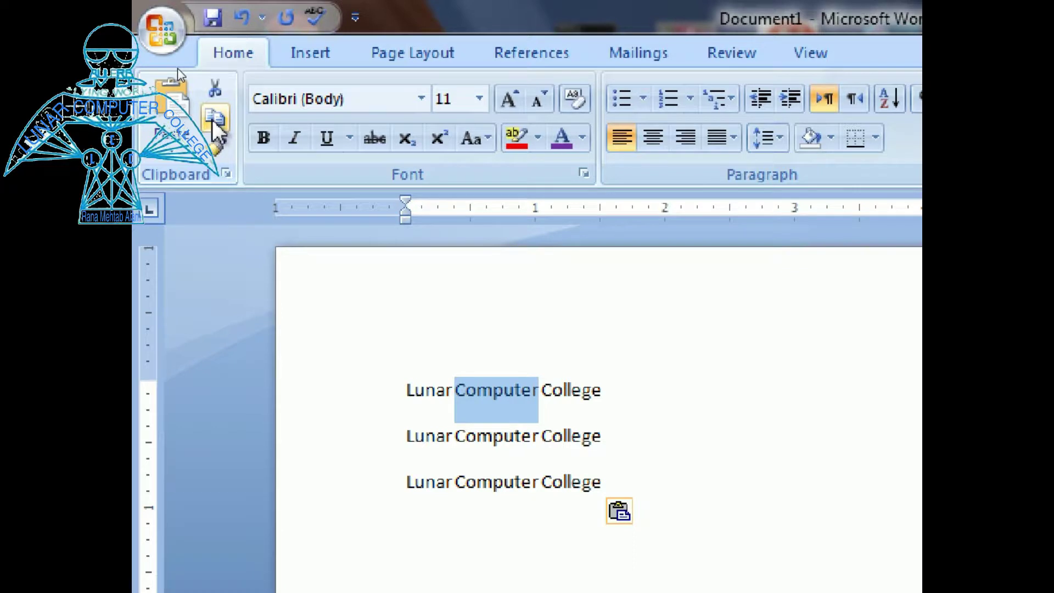
click(214, 121)
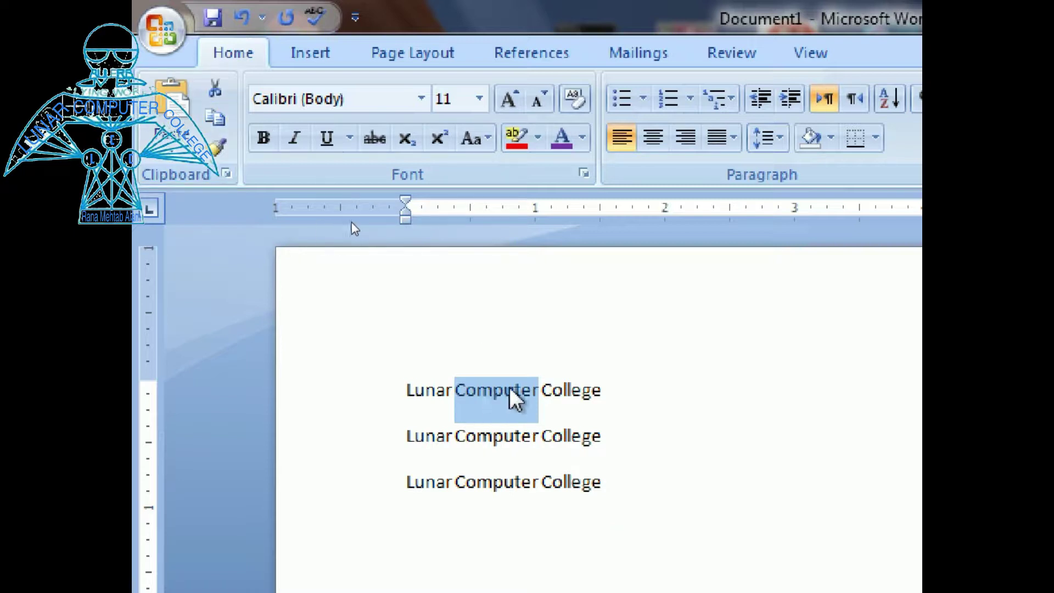
click(223, 118)
click(517, 486)
click(649, 485)
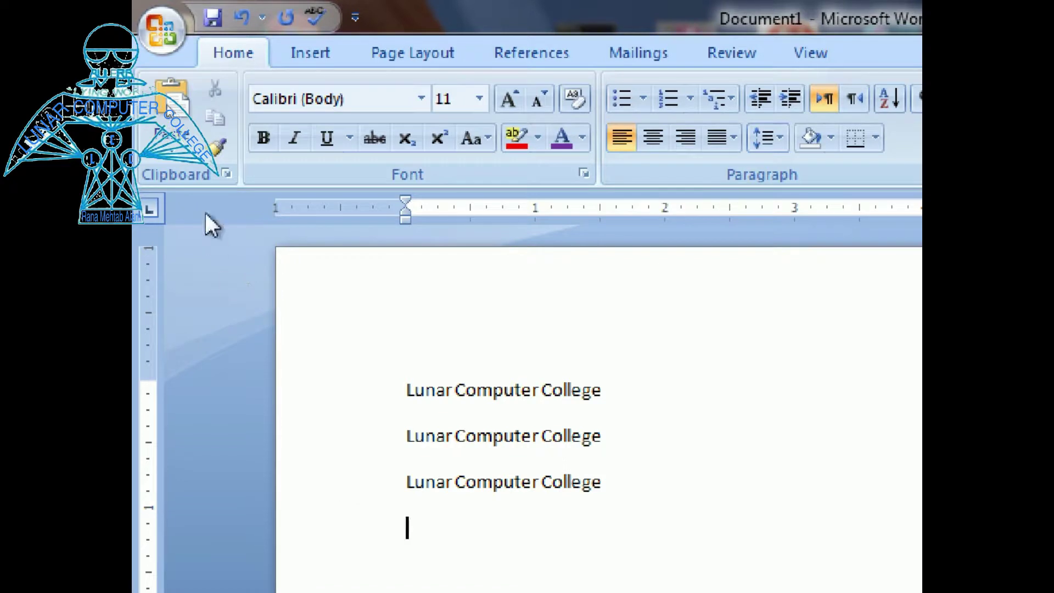
click(160, 91)
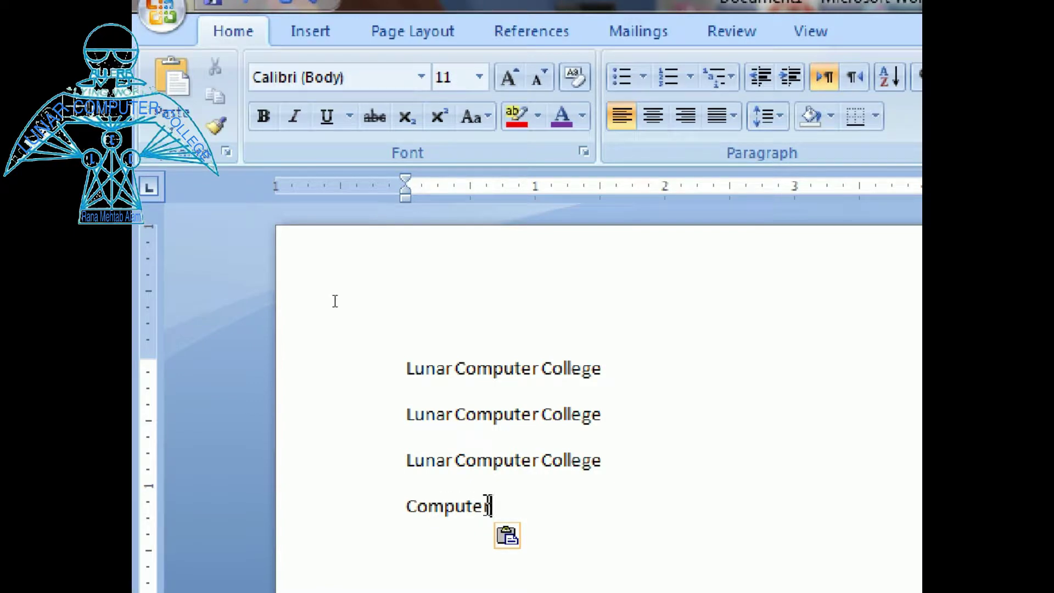
key(Escape)
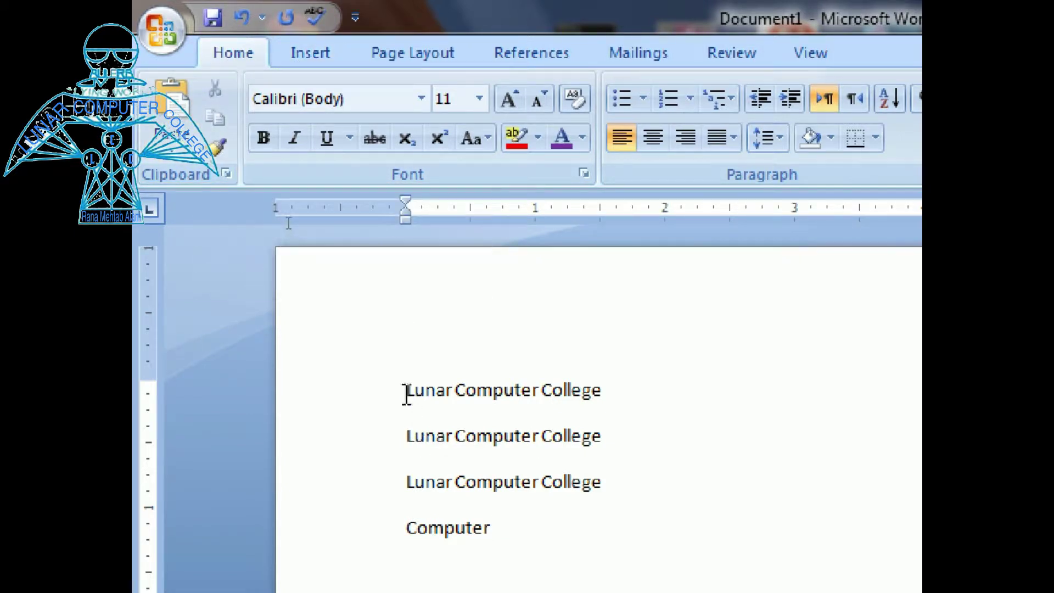
drag(407, 388, 595, 397)
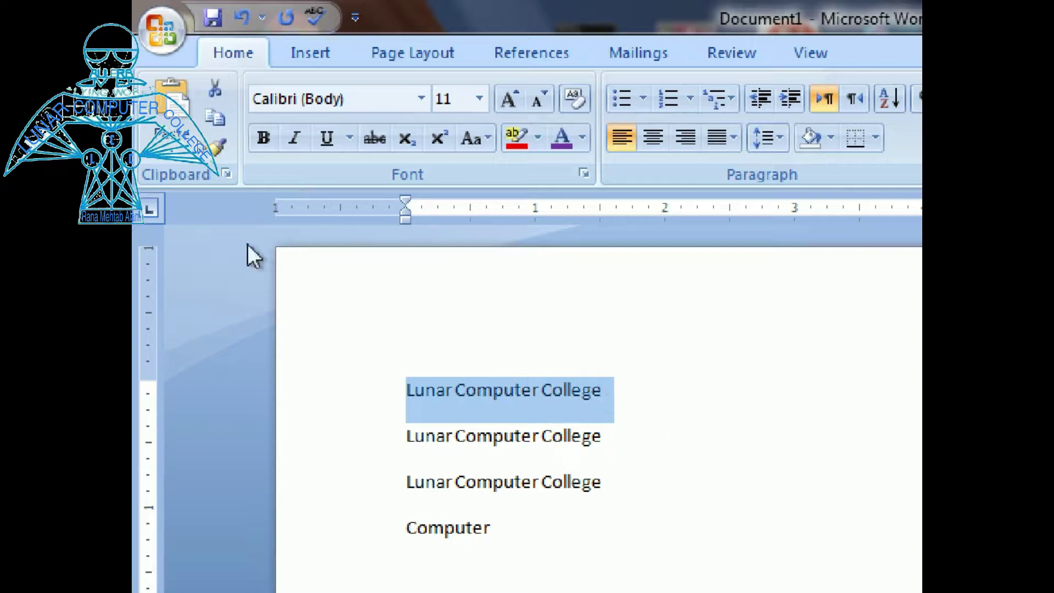
Make the first line bold, the second italic and underline the third
click(262, 137)
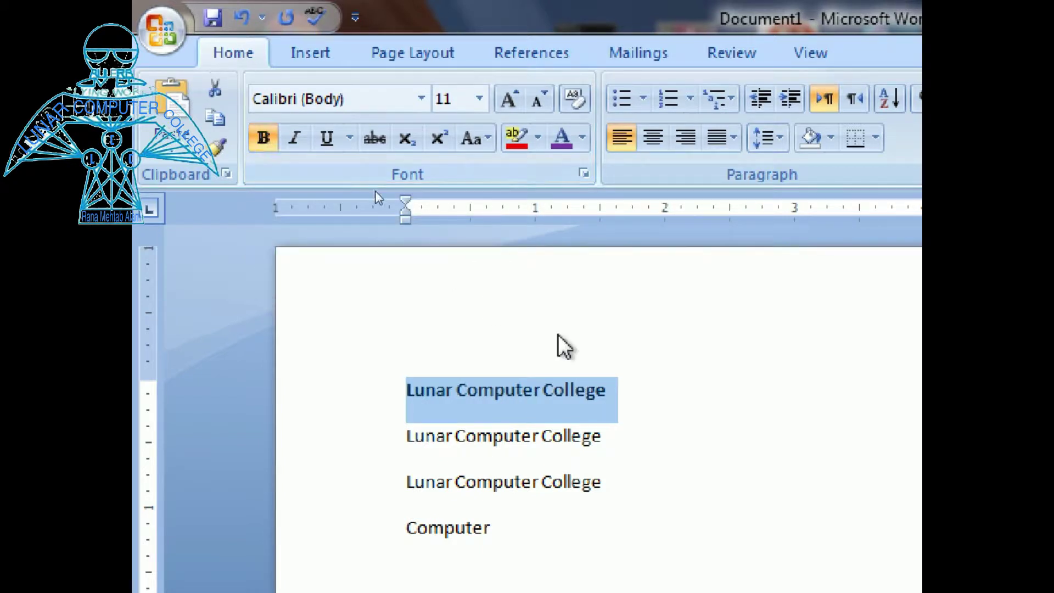
click(554, 389)
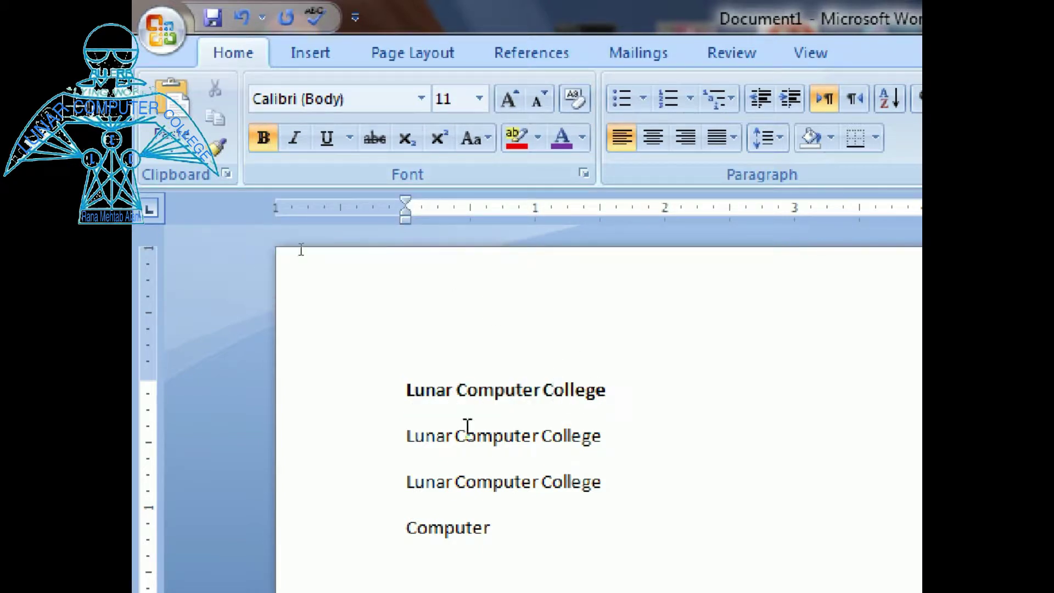
click(353, 453)
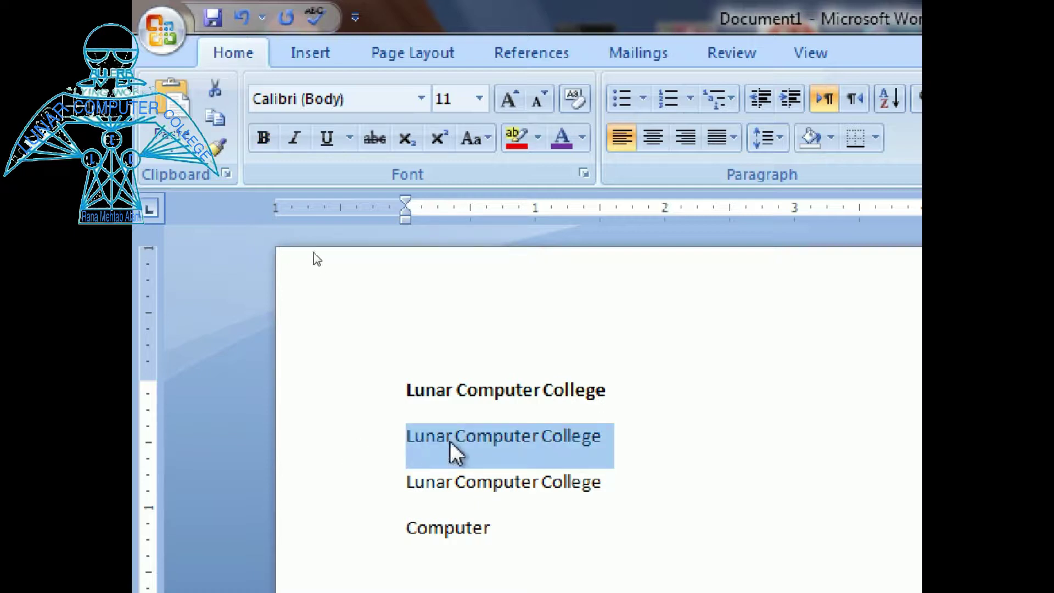
click(298, 141)
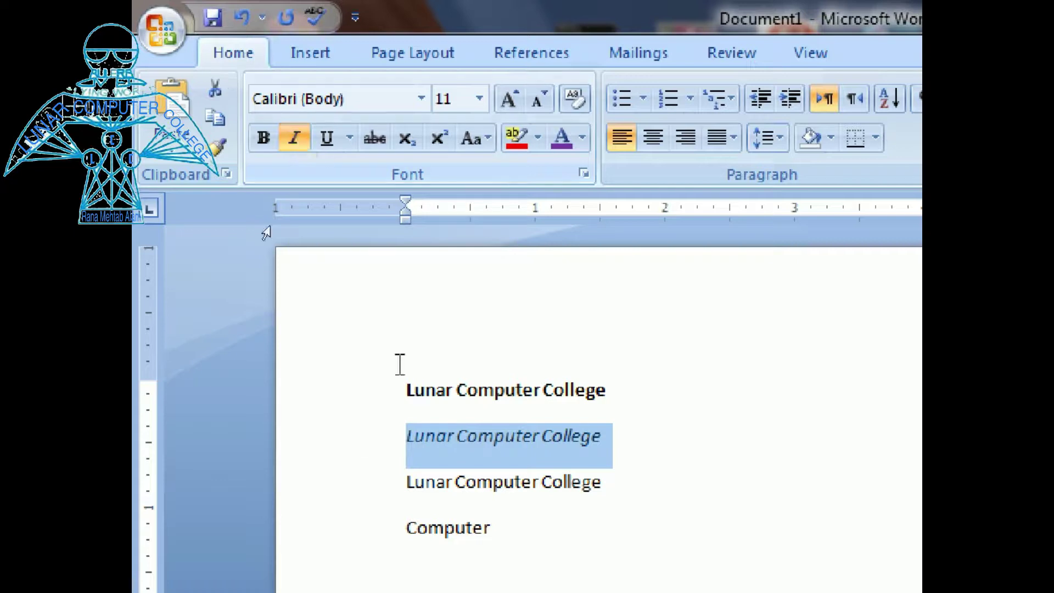
click(354, 496)
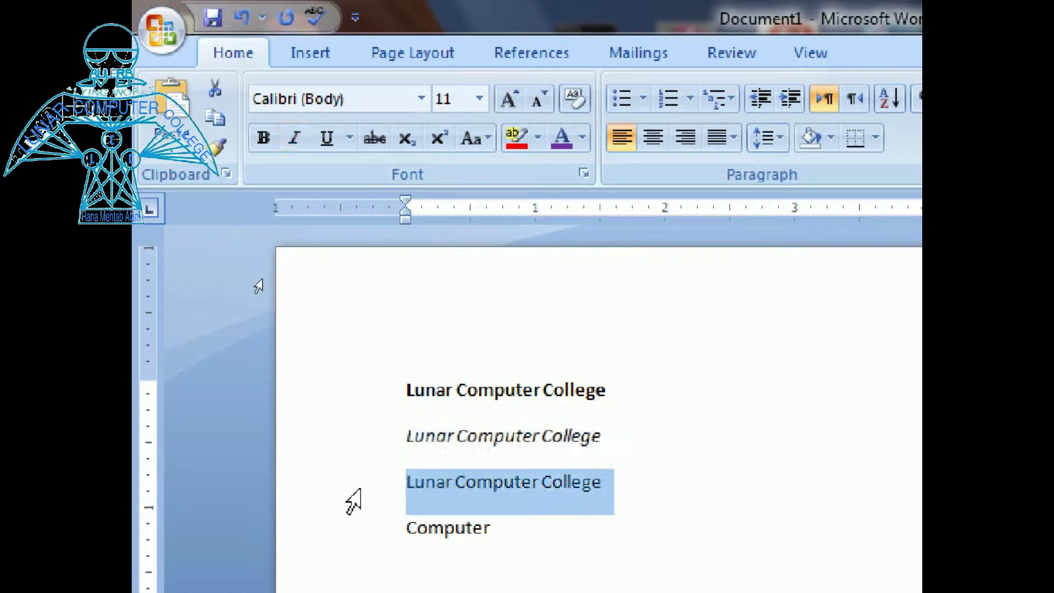
click(328, 141)
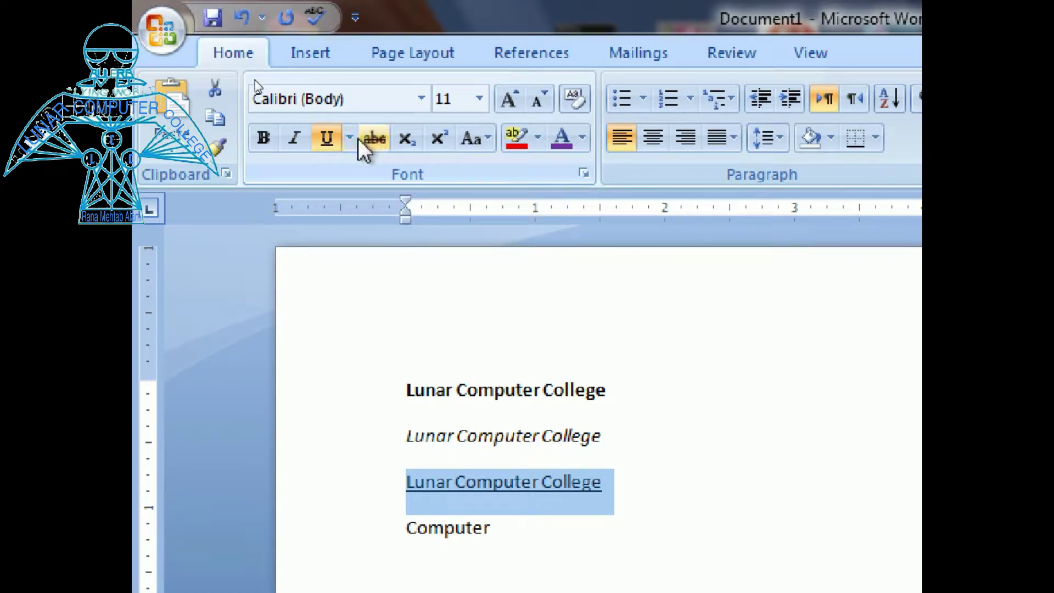
click(350, 141)
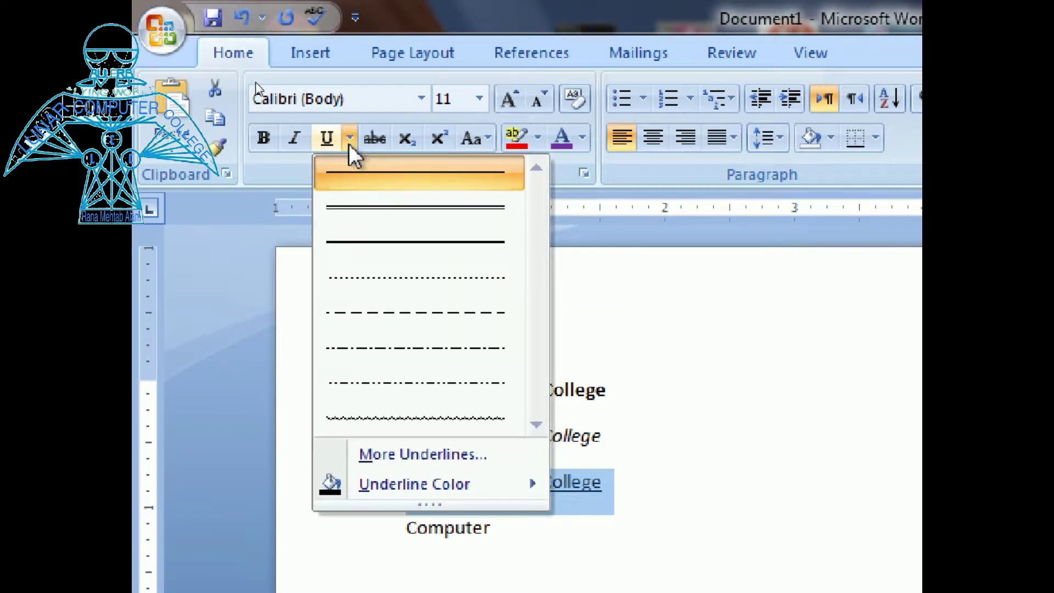
Give the italic second line a wavy underline from the Font dialog
click(348, 143)
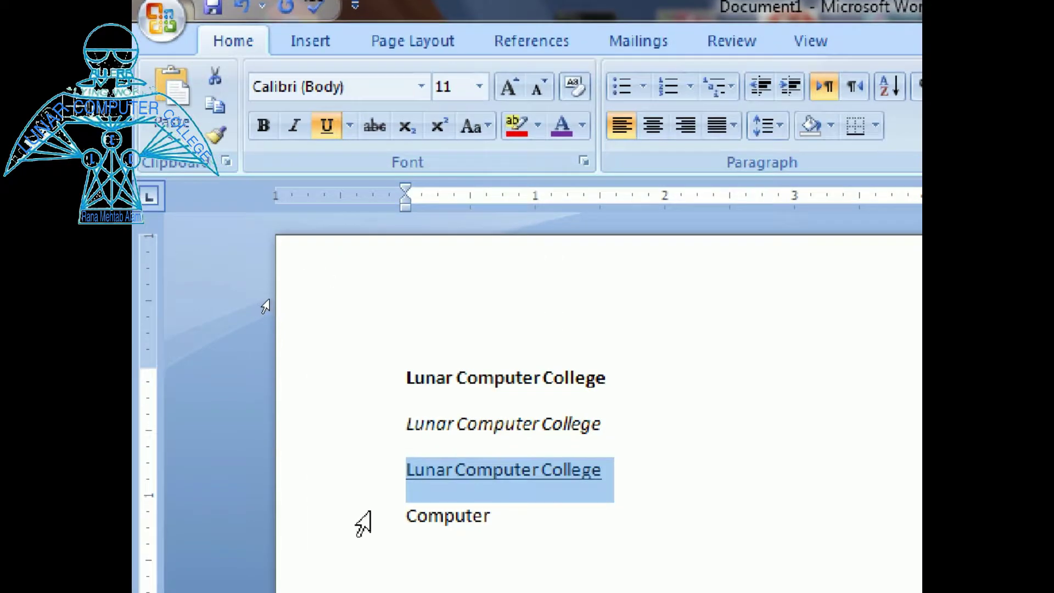
click(375, 431)
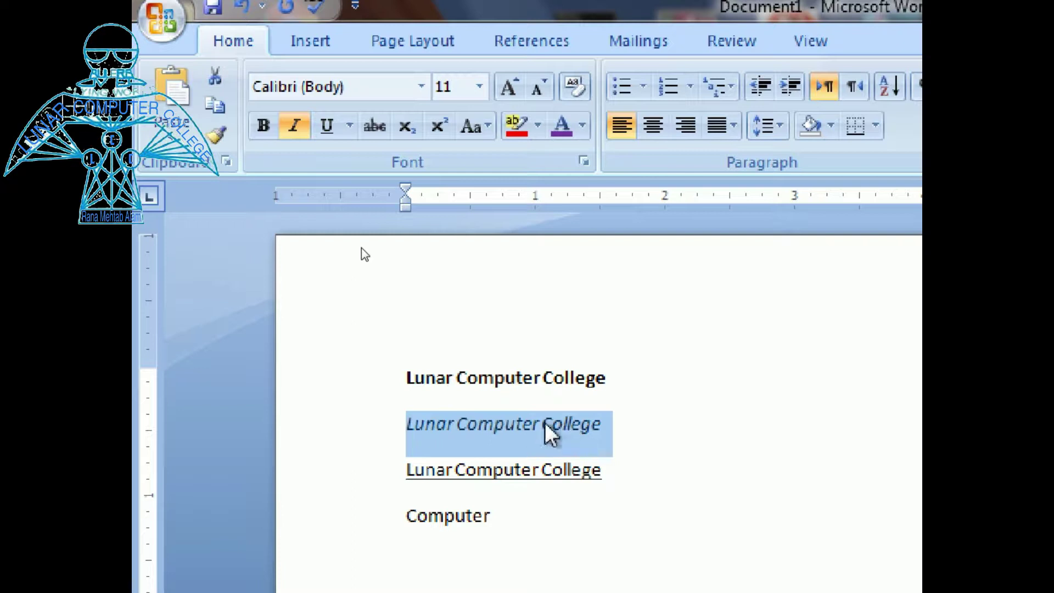
click(327, 126)
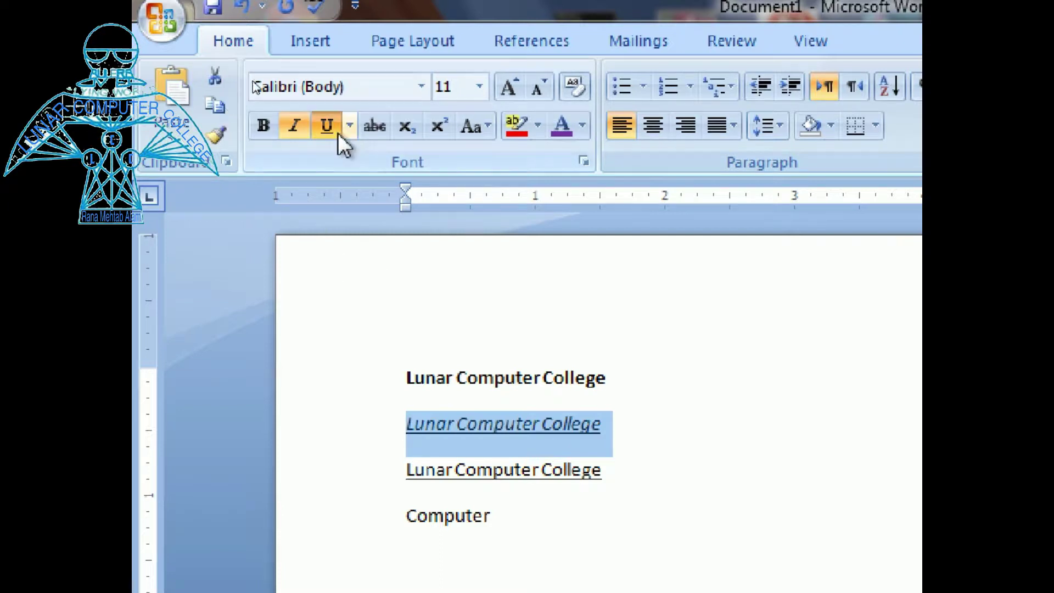
click(350, 126)
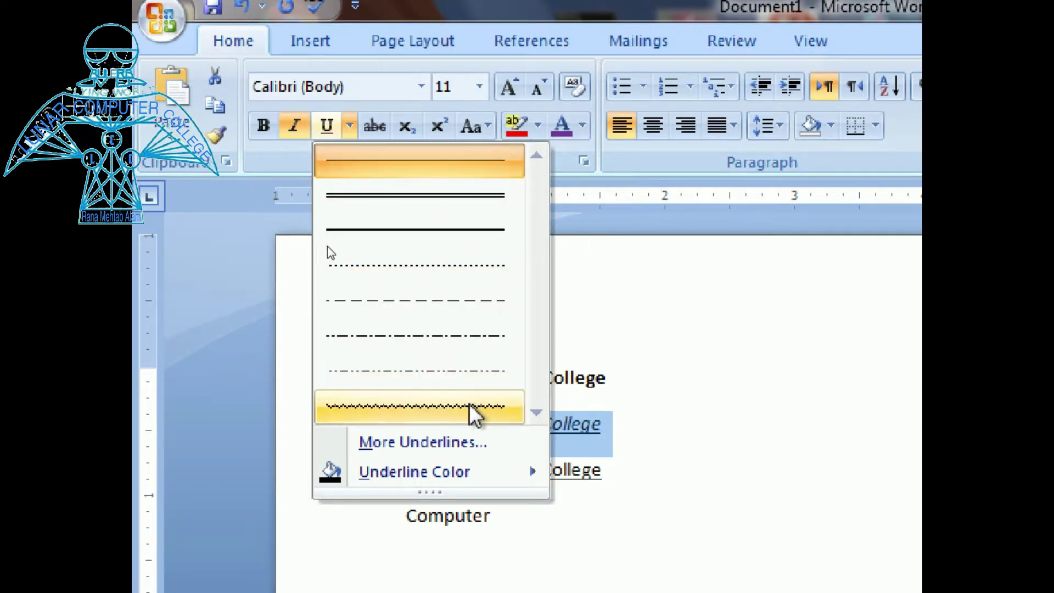
click(464, 446)
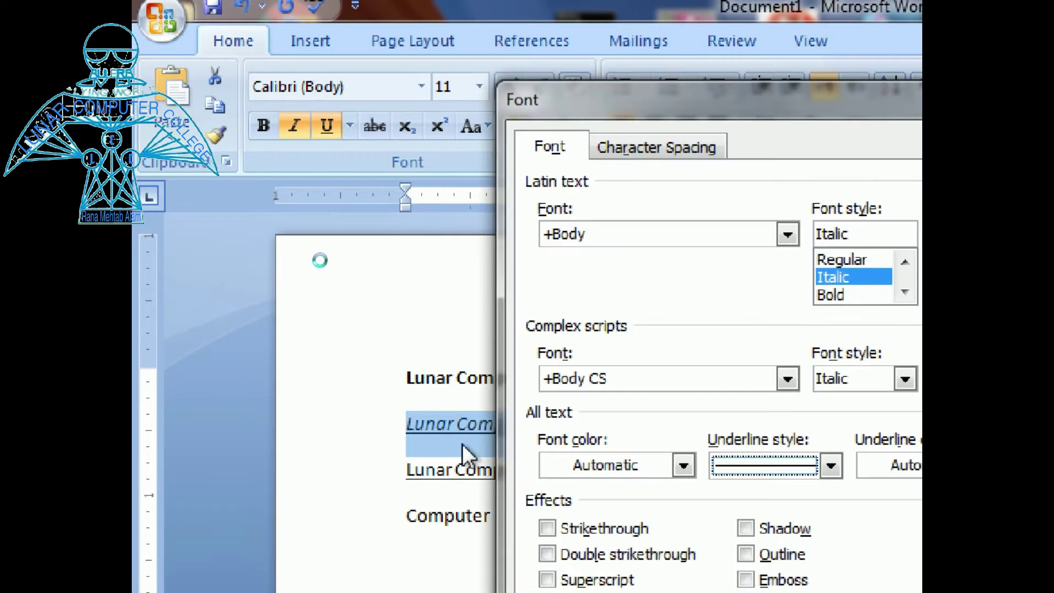
drag(663, 99, 418, 81)
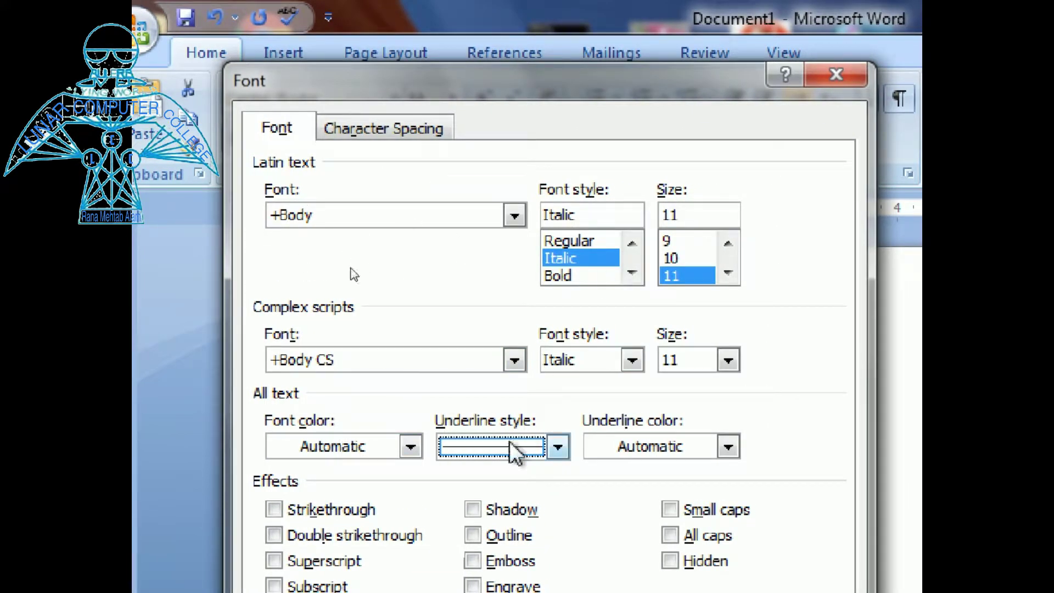
click(558, 446)
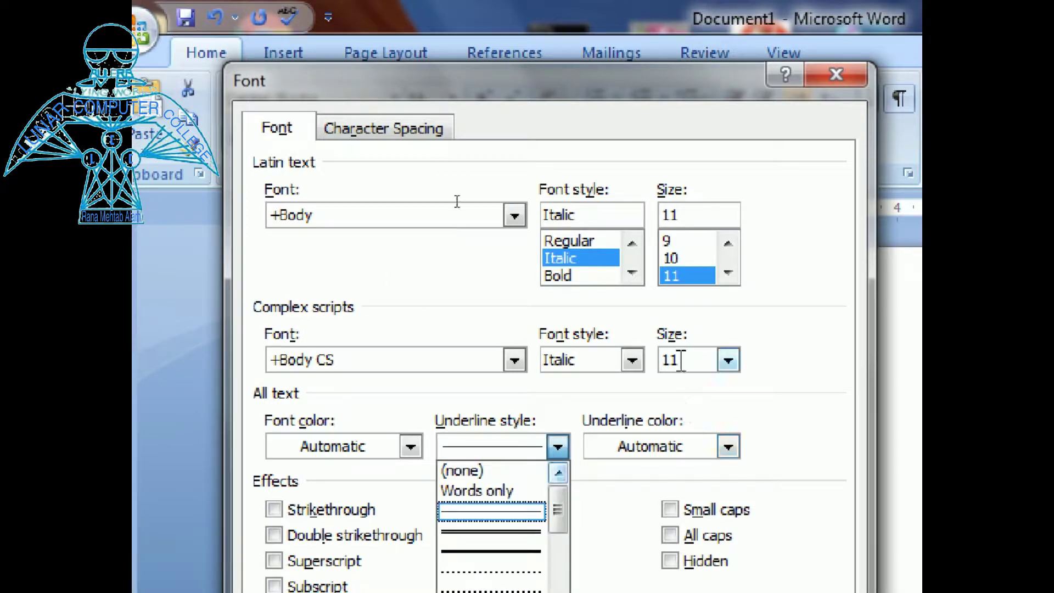
scroll(719, 431, down, 1)
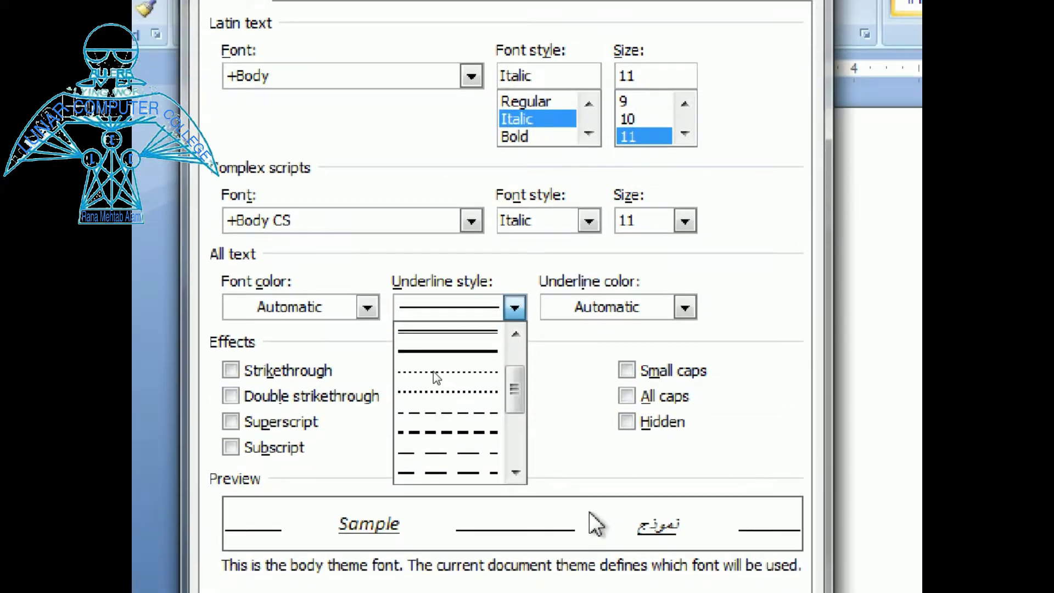
drag(510, 379, 515, 469)
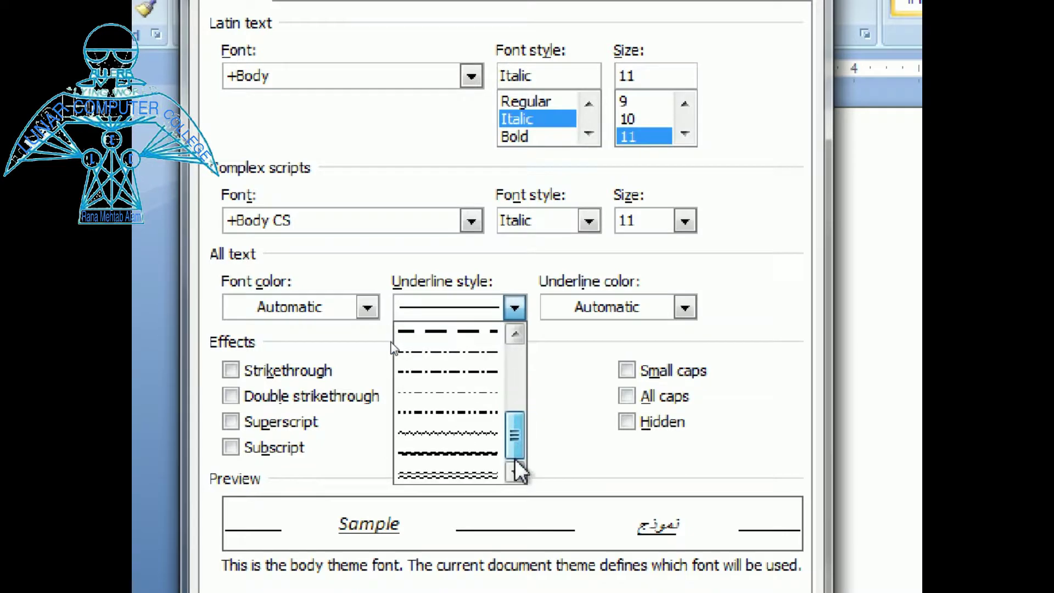
click(473, 476)
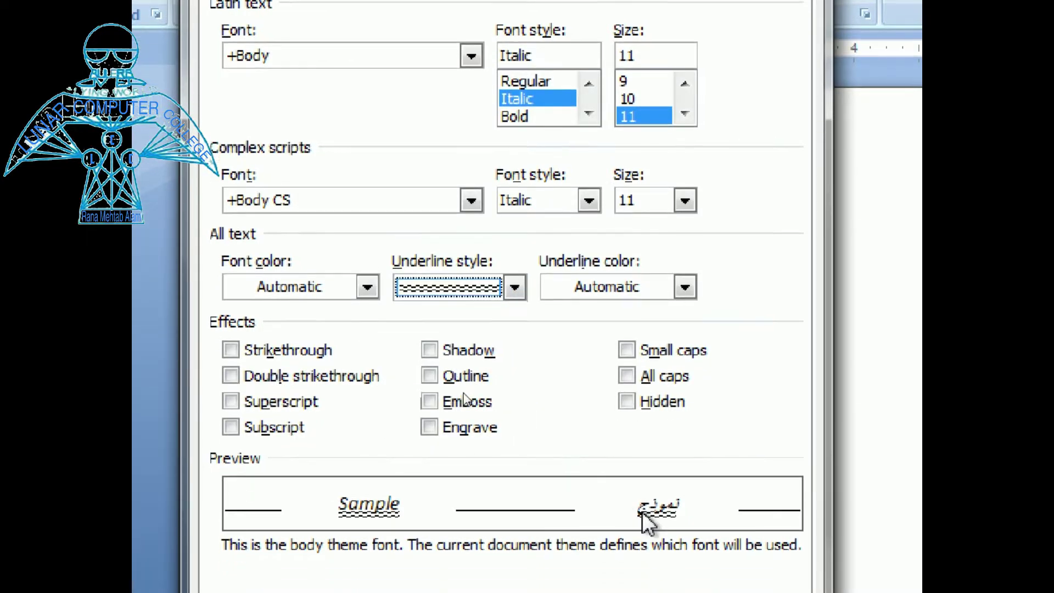
click(621, 514)
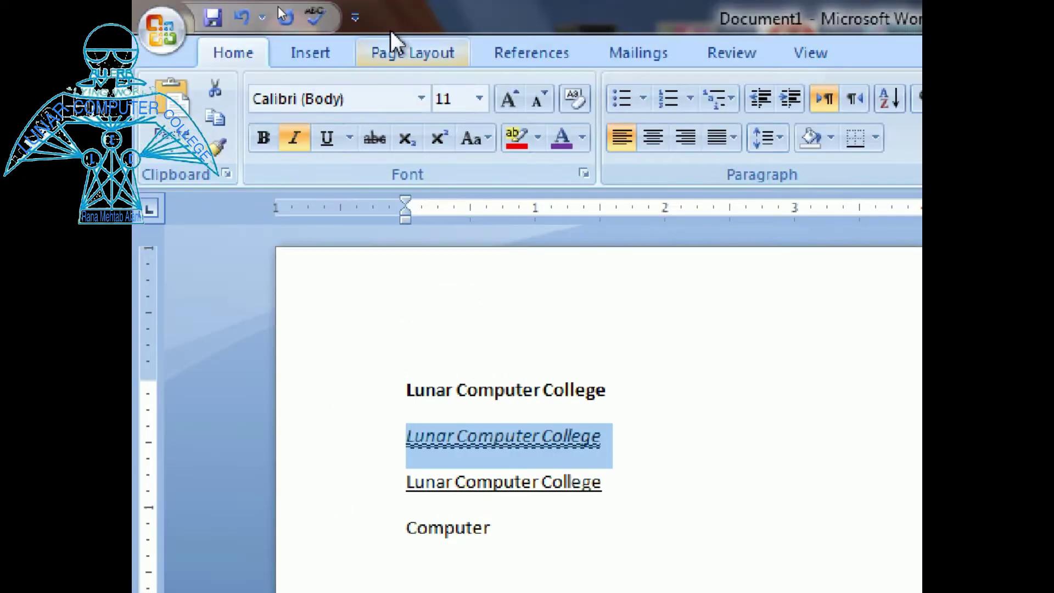
Colour the second line's wavy underline teal
click(350, 138)
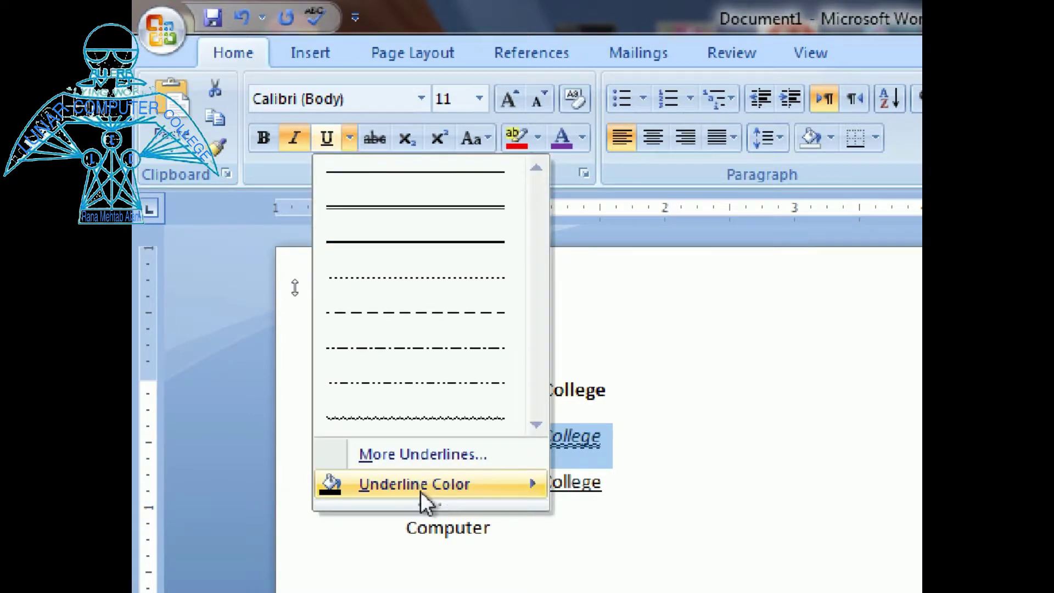
mouse_move(538, 496)
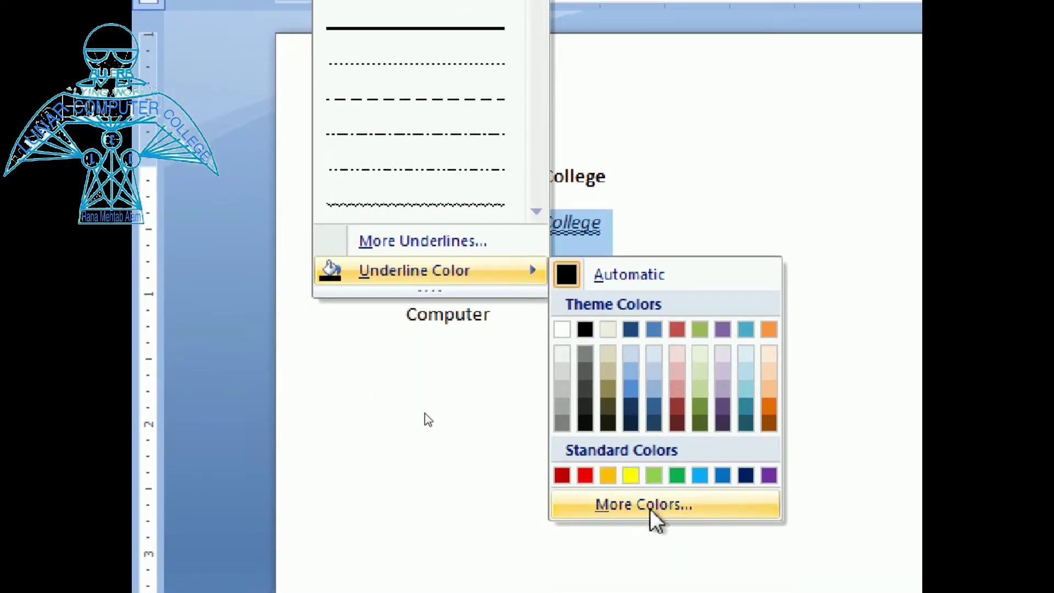
click(777, 494)
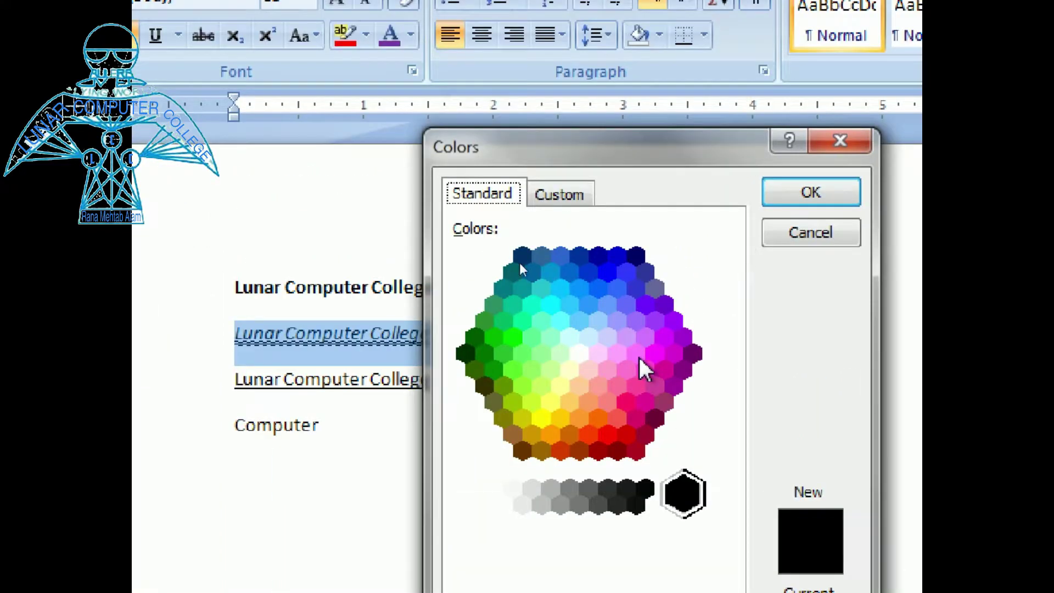
click(493, 371)
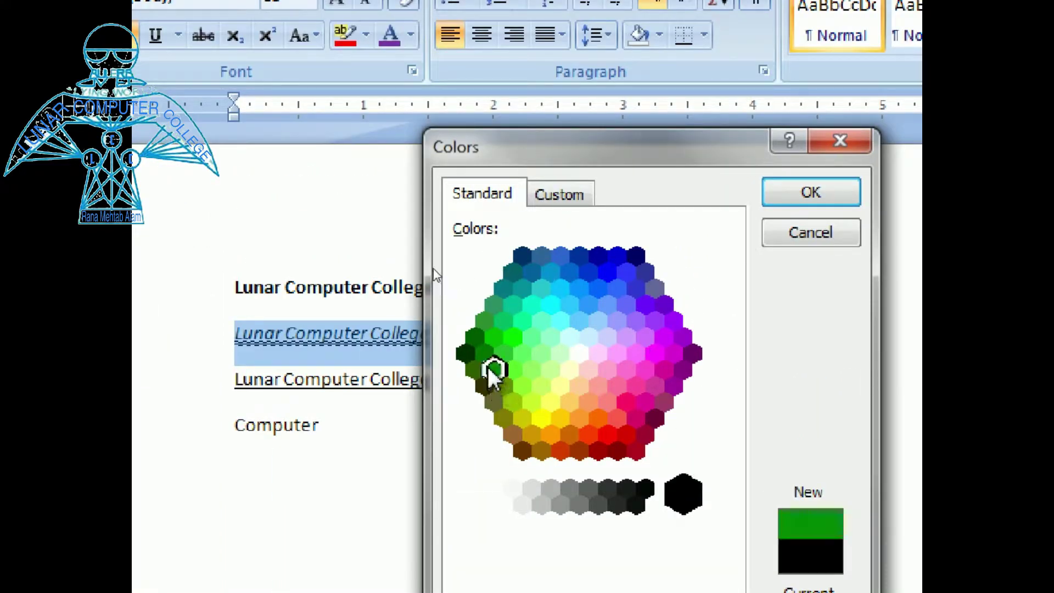
click(525, 340)
click(523, 290)
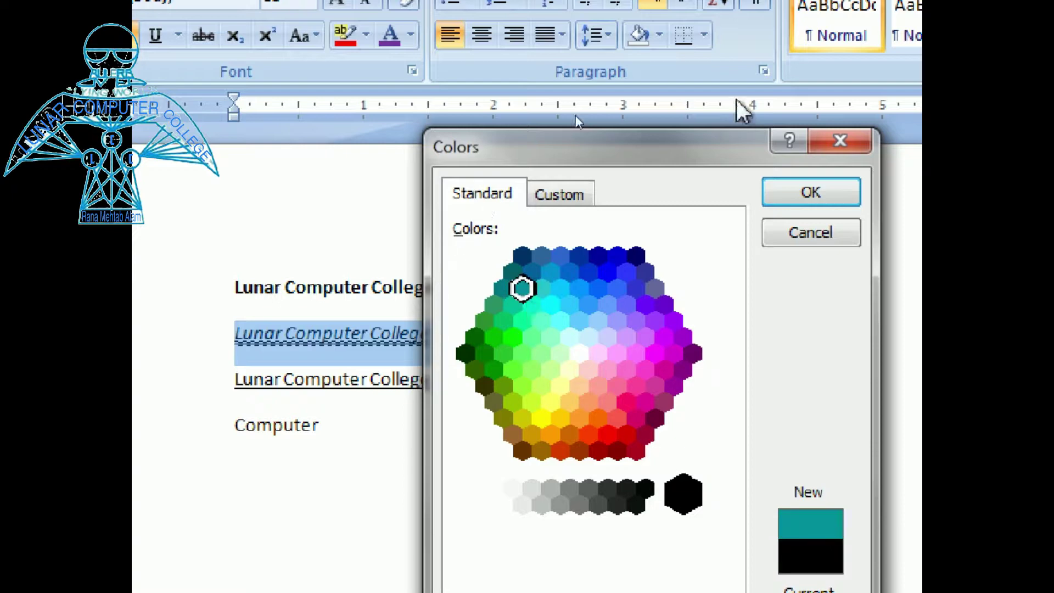
click(810, 193)
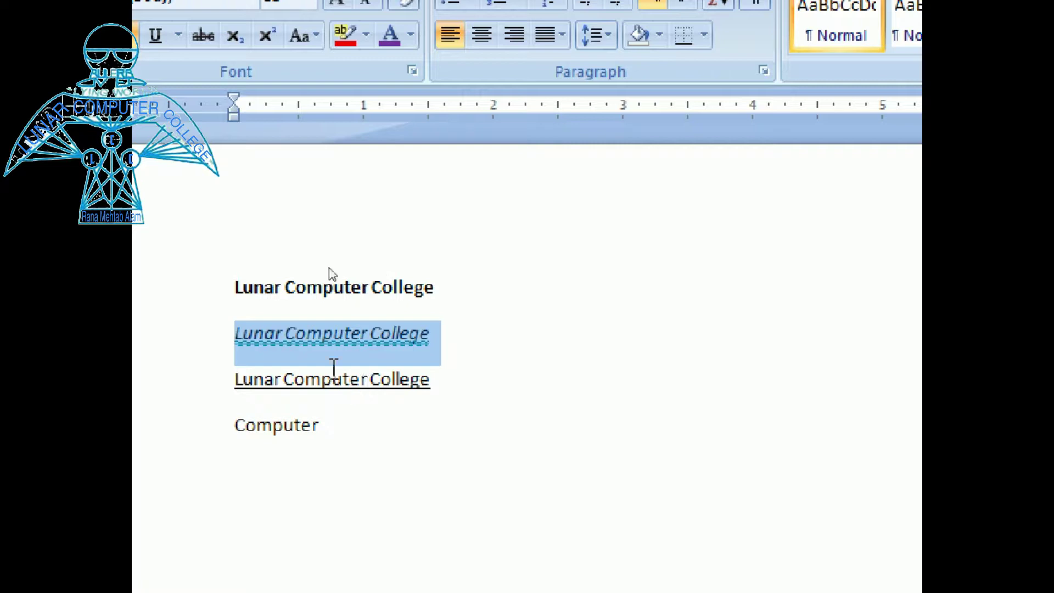
click(337, 364)
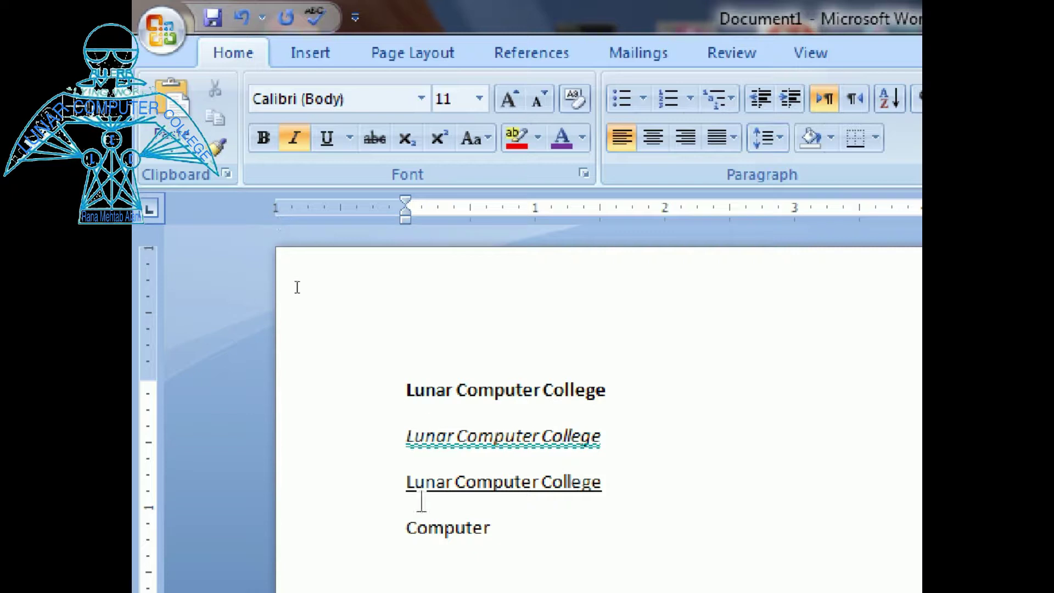
Apply strikethrough to the bold first 'Lunar Computer College' line
drag(405, 391, 612, 392)
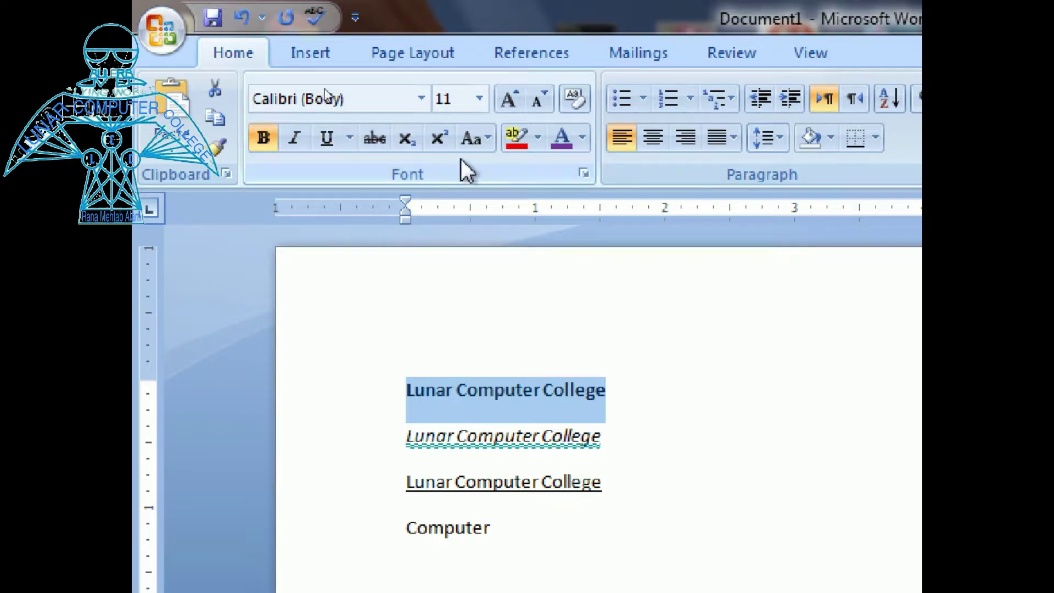
click(375, 138)
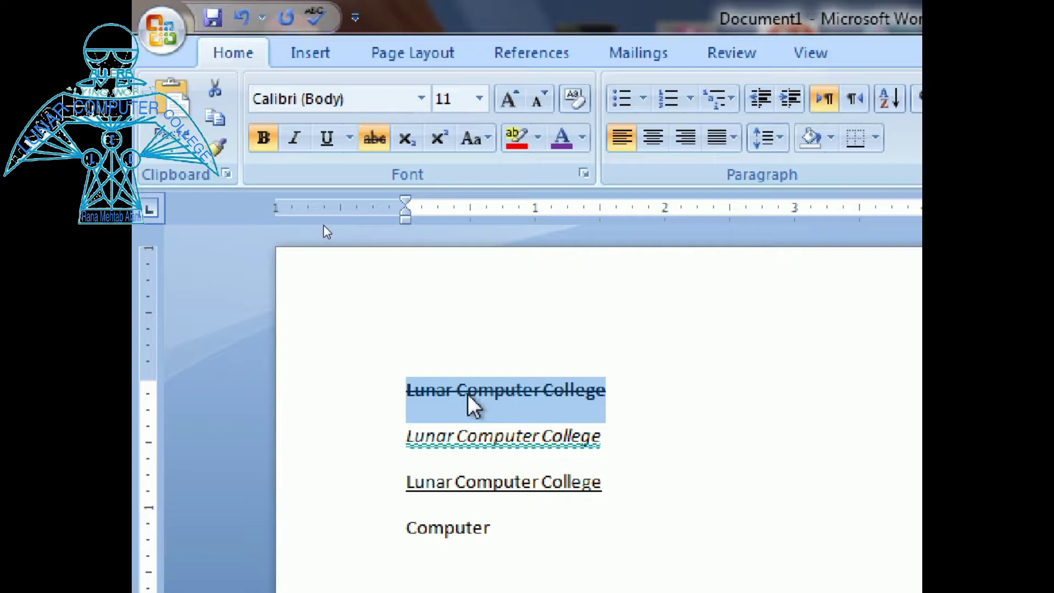
key(ctrl+End)
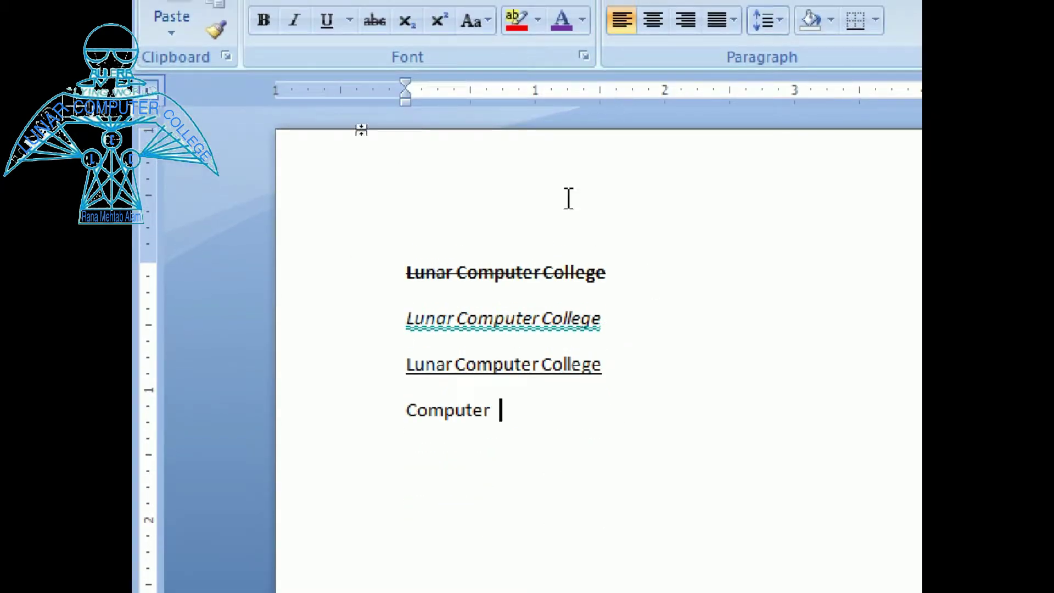
Start a new top line with H2O and make its 2 a subscript
click(395, 193)
text(H)
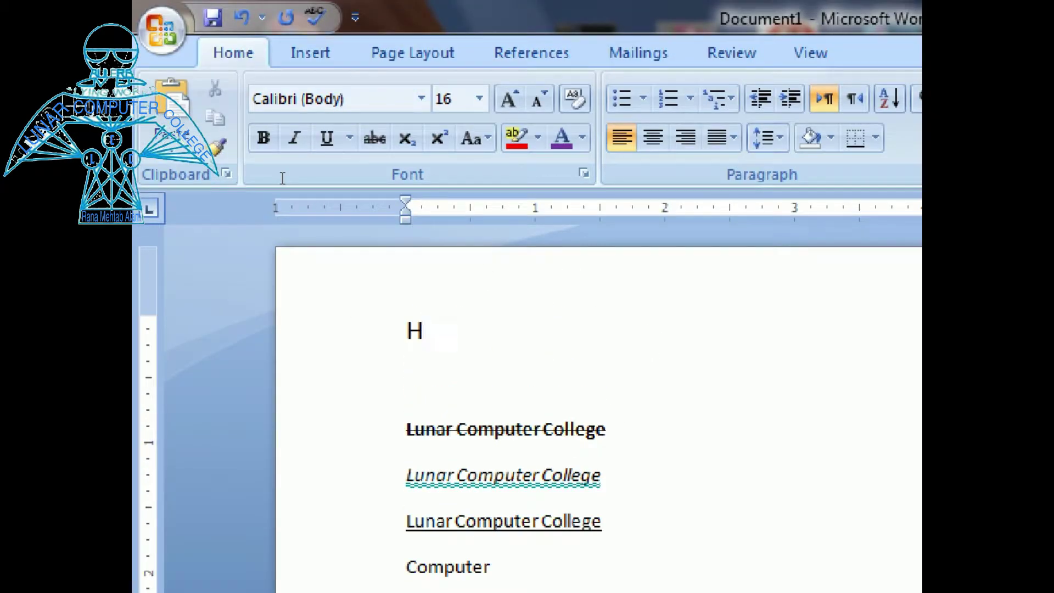
text(2O)
click(425, 332)
drag(426, 329, 439, 333)
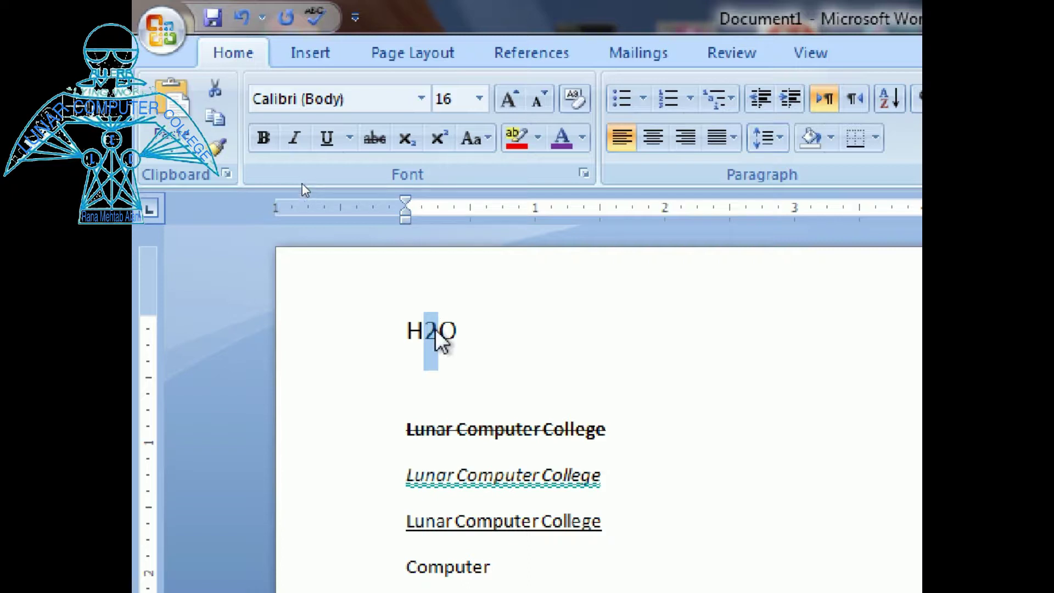
click(411, 143)
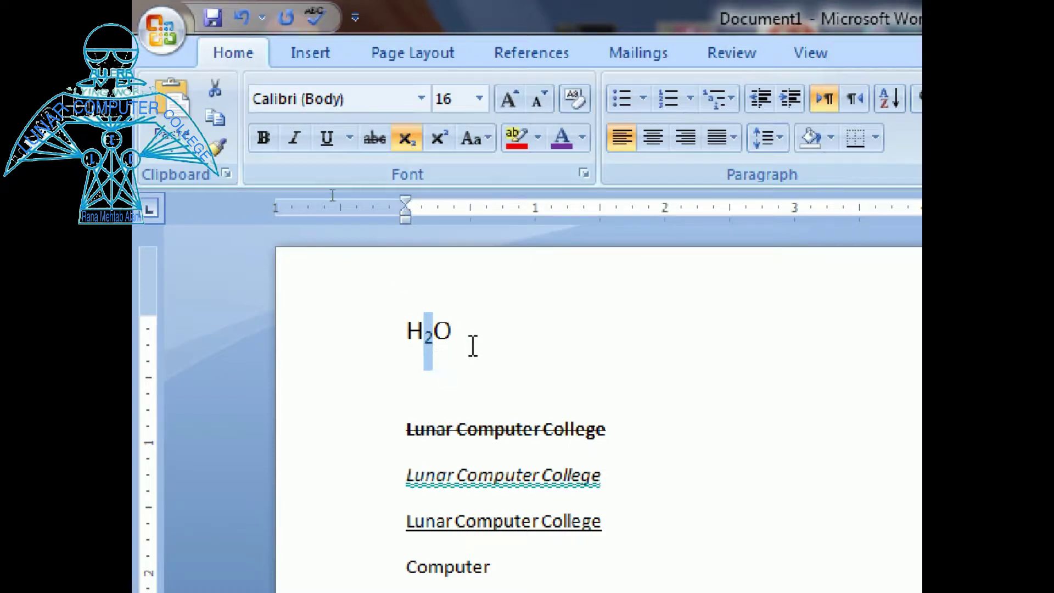
click(488, 331)
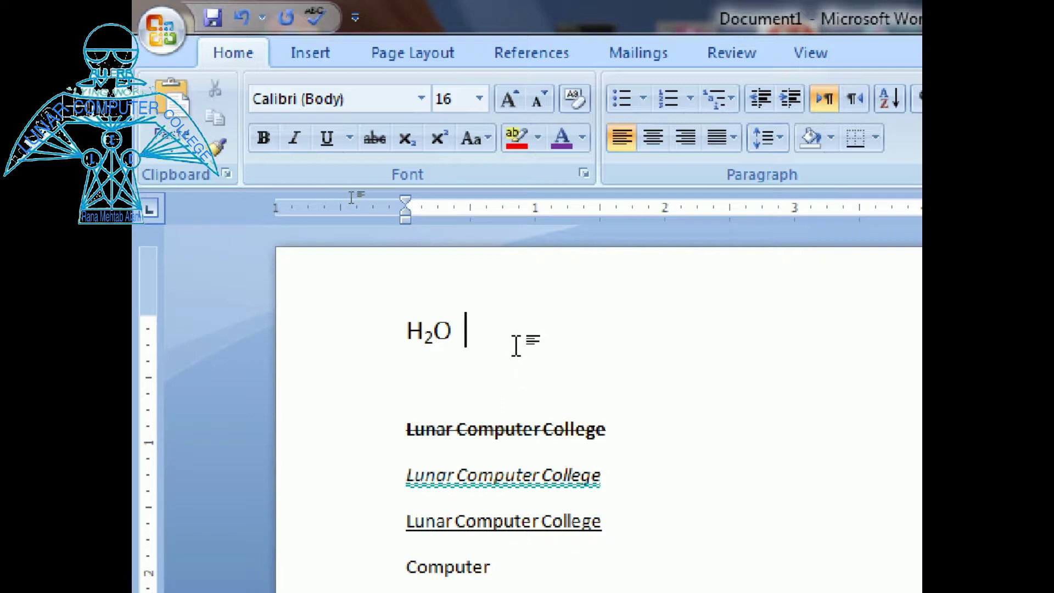
Add (2)3=8 after H₂O with the 3 as a superscript exponent
text((2)
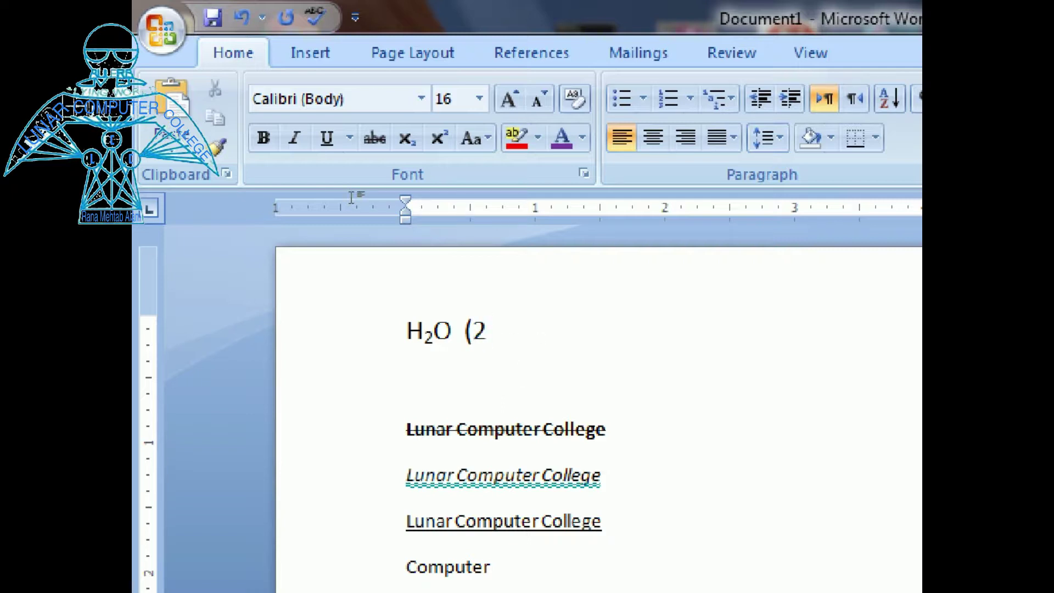
text()3=8)
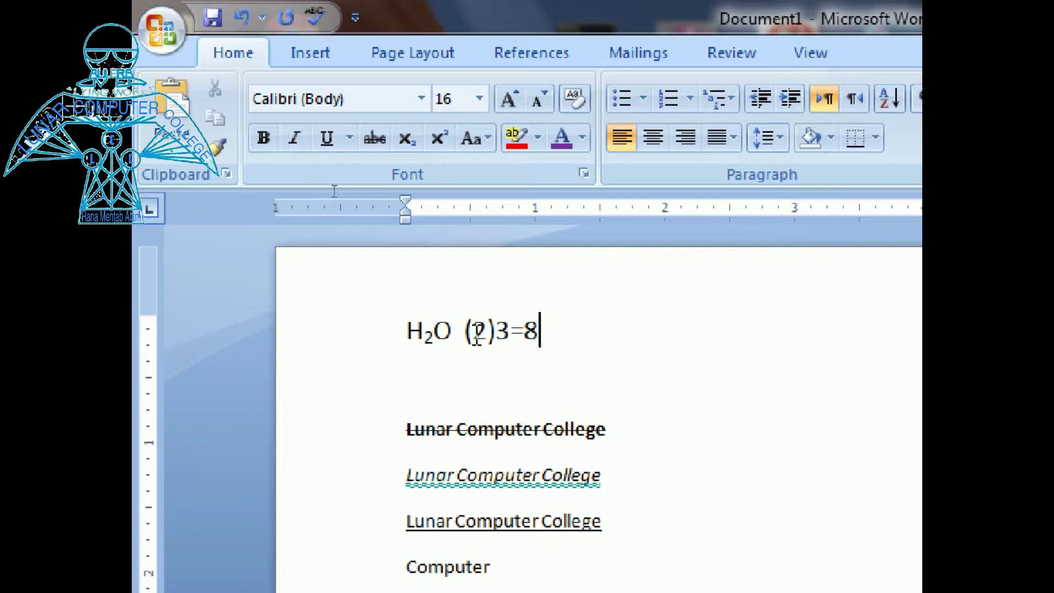
drag(495, 331, 512, 332)
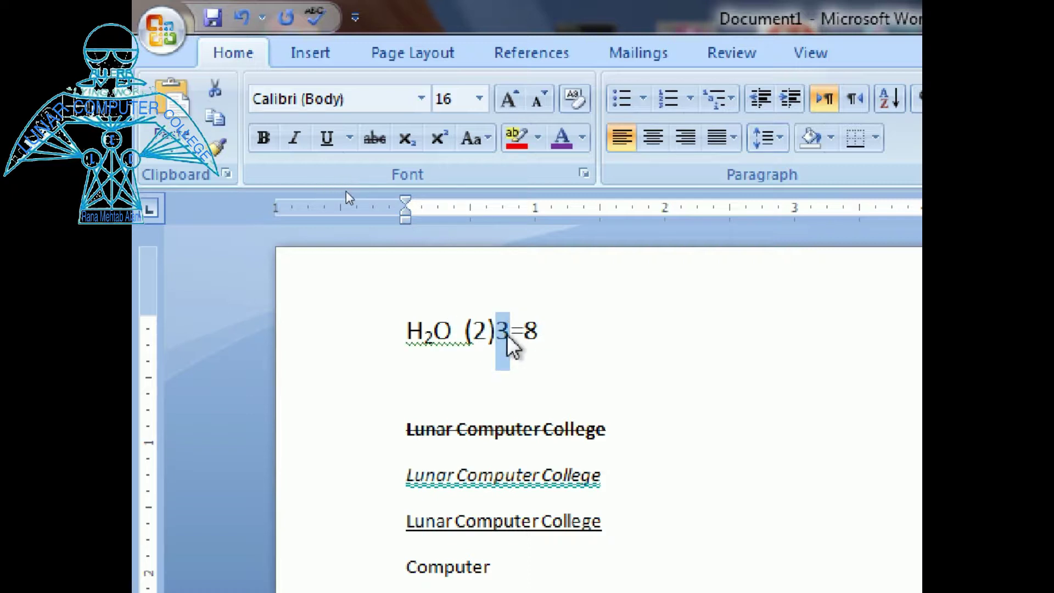
click(439, 139)
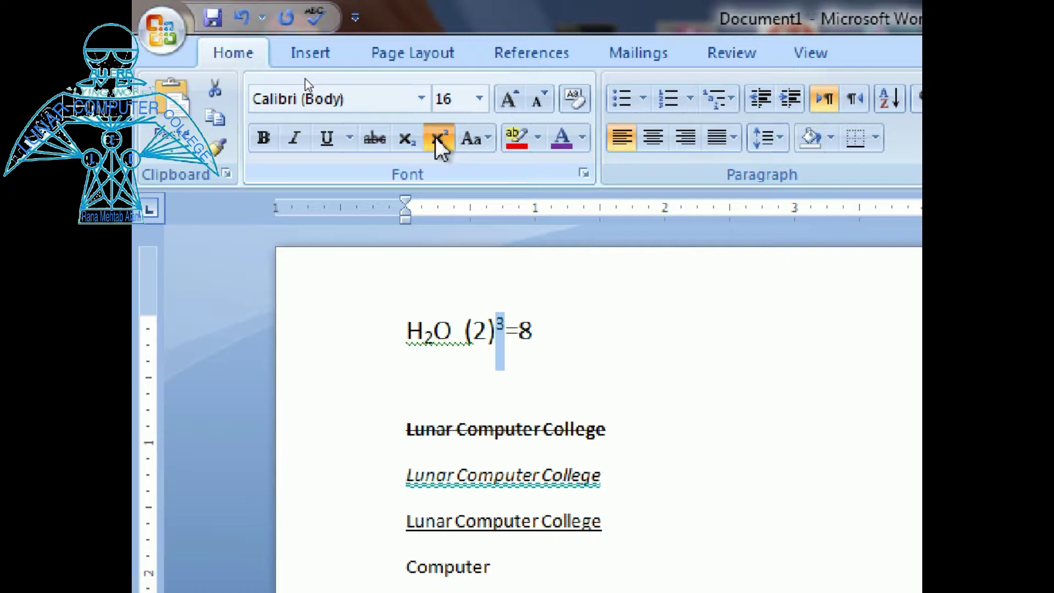
click(535, 348)
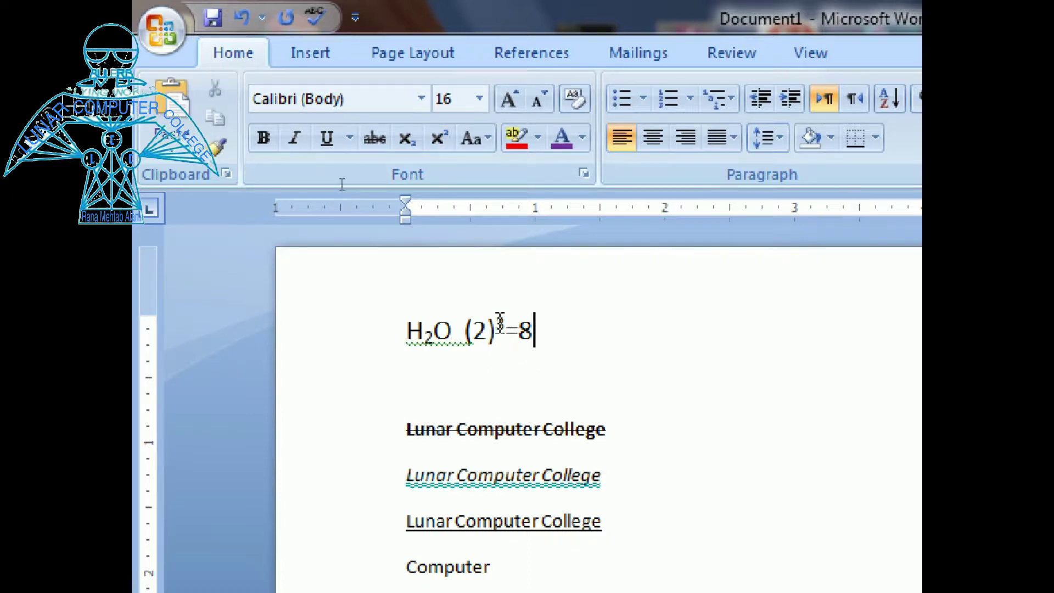
click(552, 383)
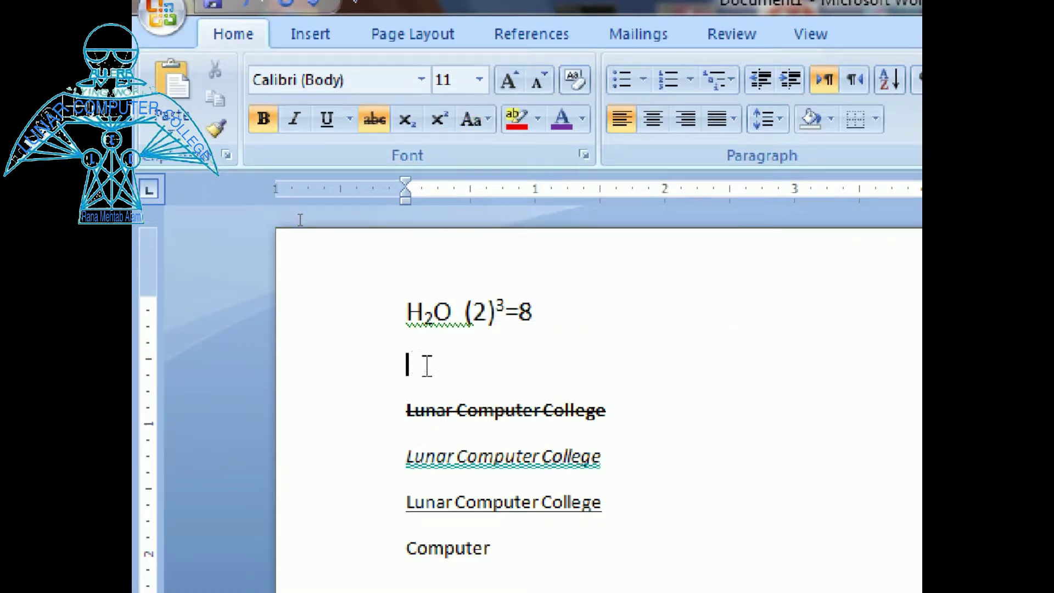
Type 'lunar computer college' on the empty line with bold and strikethrough turned off
text(lu)
click(428, 367)
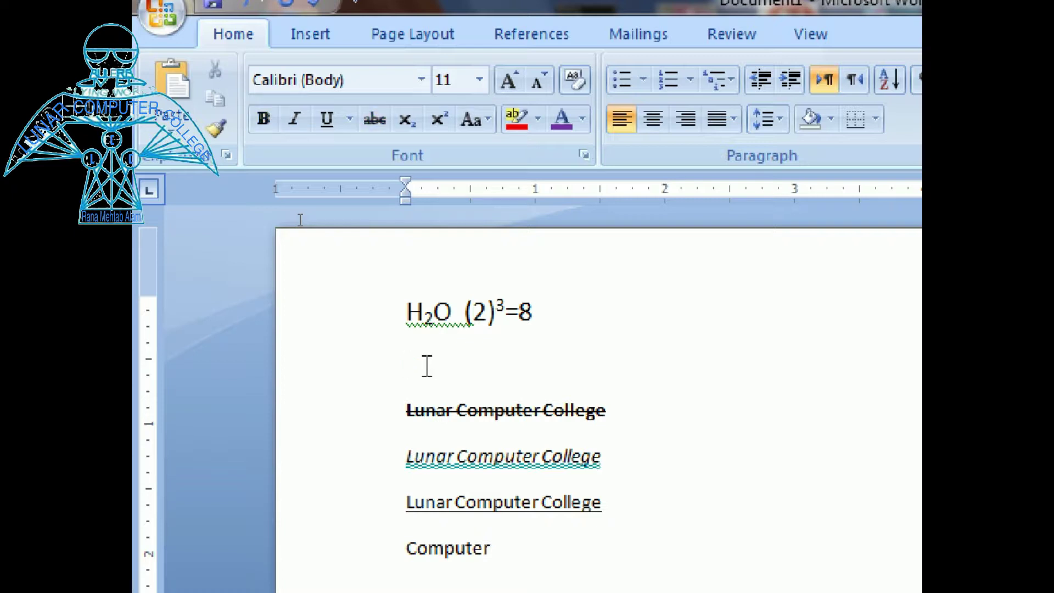
text(lun)
text(ar c)
text(o)
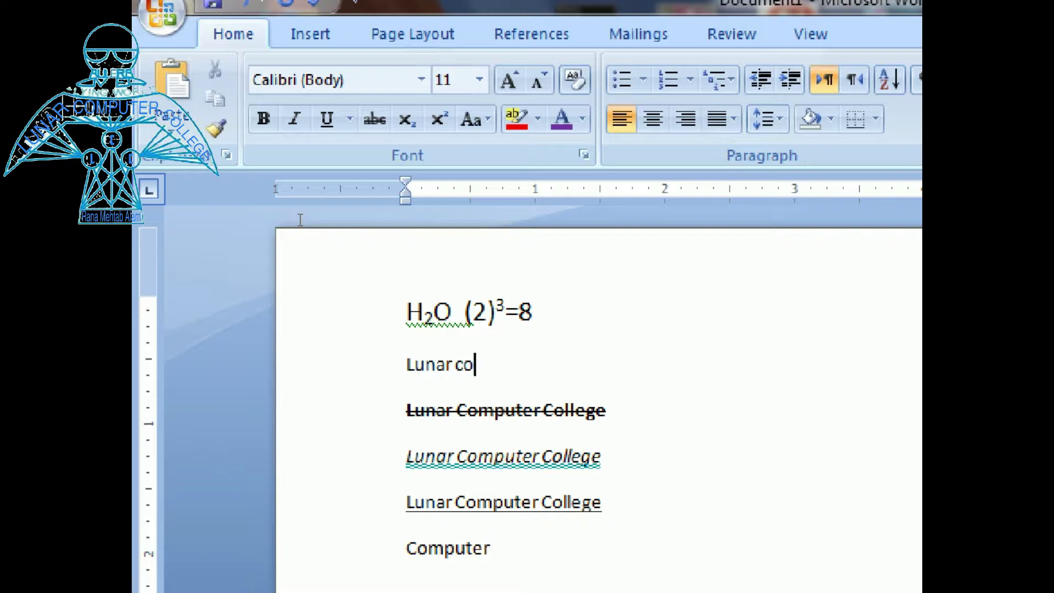
text(mputer c)
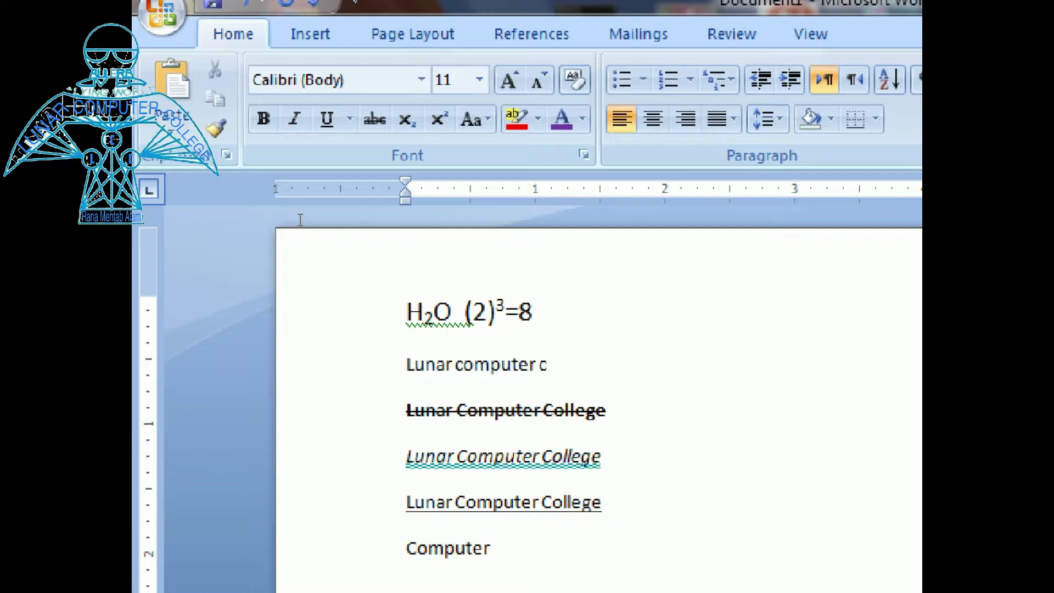
text(ollege)
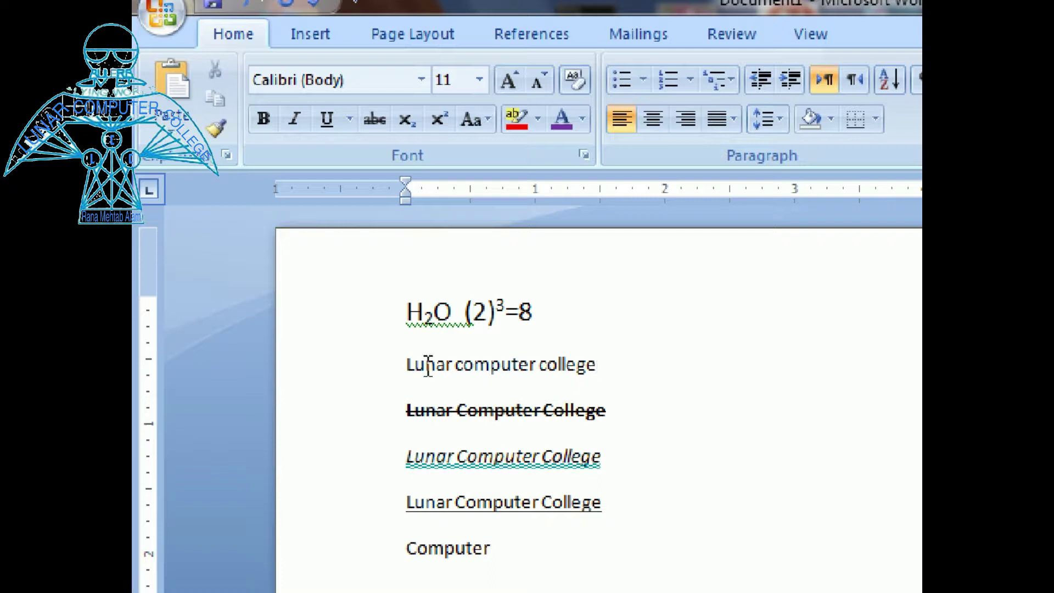
Enlarge the Lunar computer college line to size 16
mouse_move(410, 354)
drag(405, 365, 702, 360)
key(ctrl+shift+period)
key(ctrl+shift+period)
key(ctrl+shift+period)
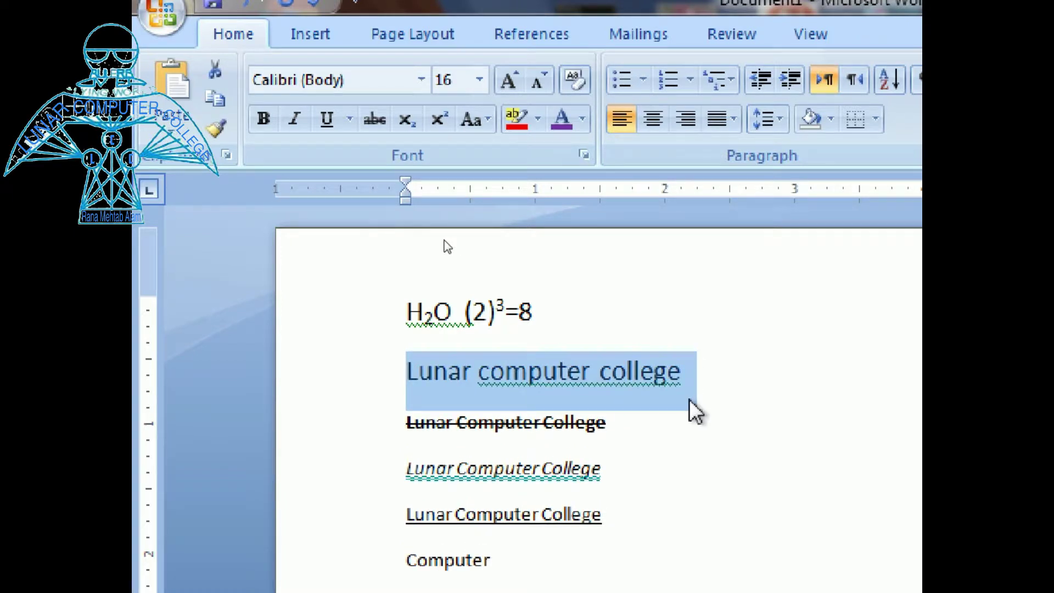
click(683, 427)
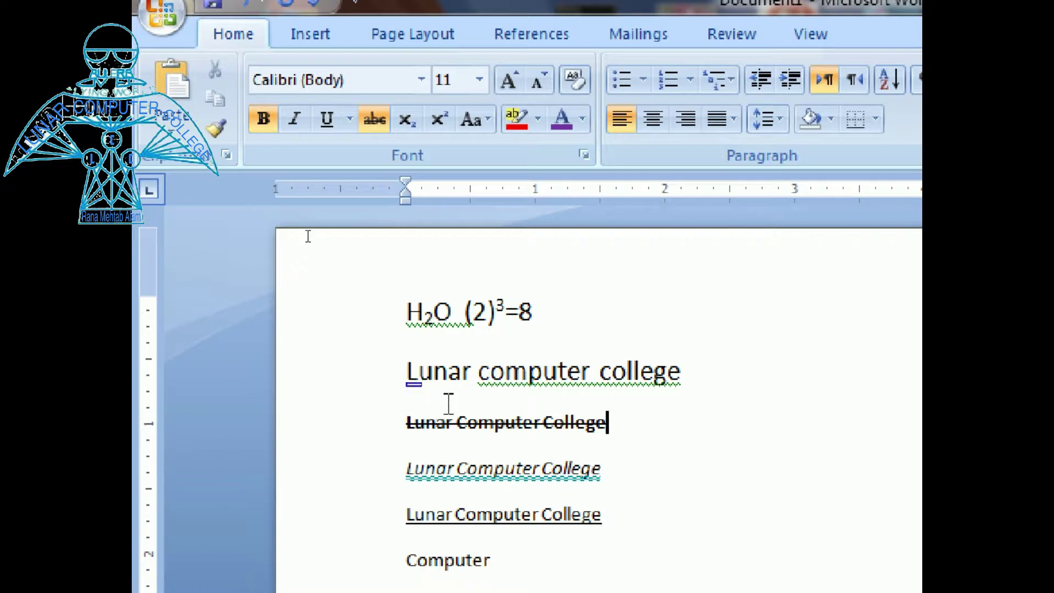
mouse_move(413, 373)
Try Capitalize Each Word, lowercase and Sentence case on the Lunar computer college line
click(338, 380)
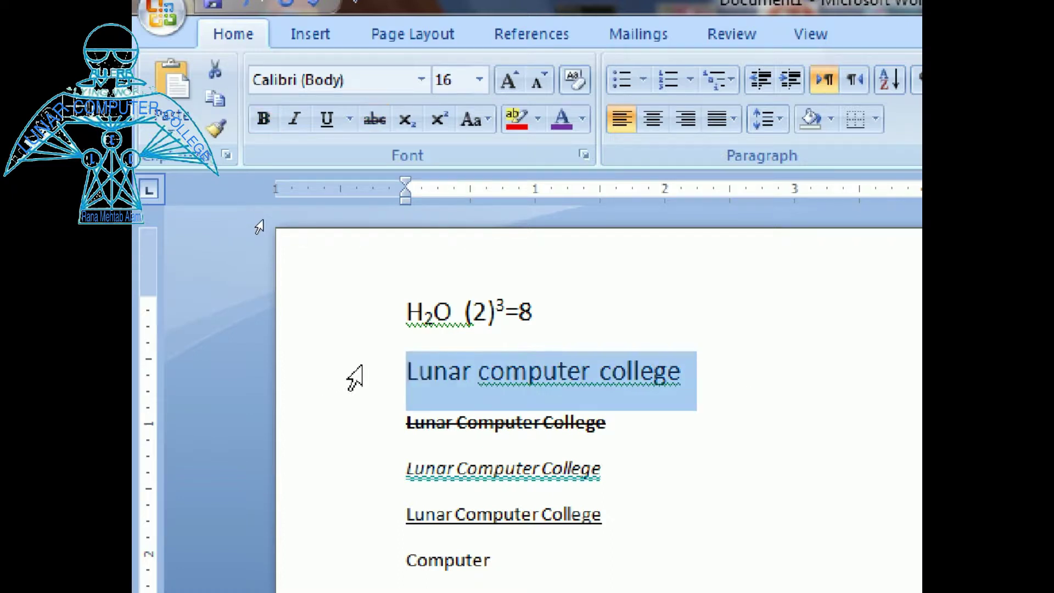
click(486, 121)
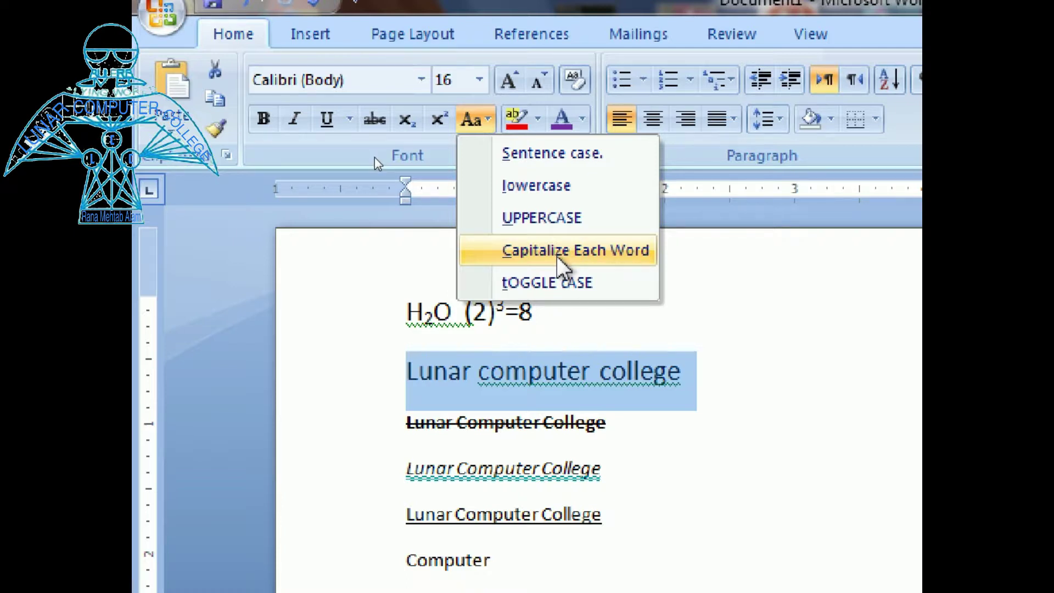
click(558, 253)
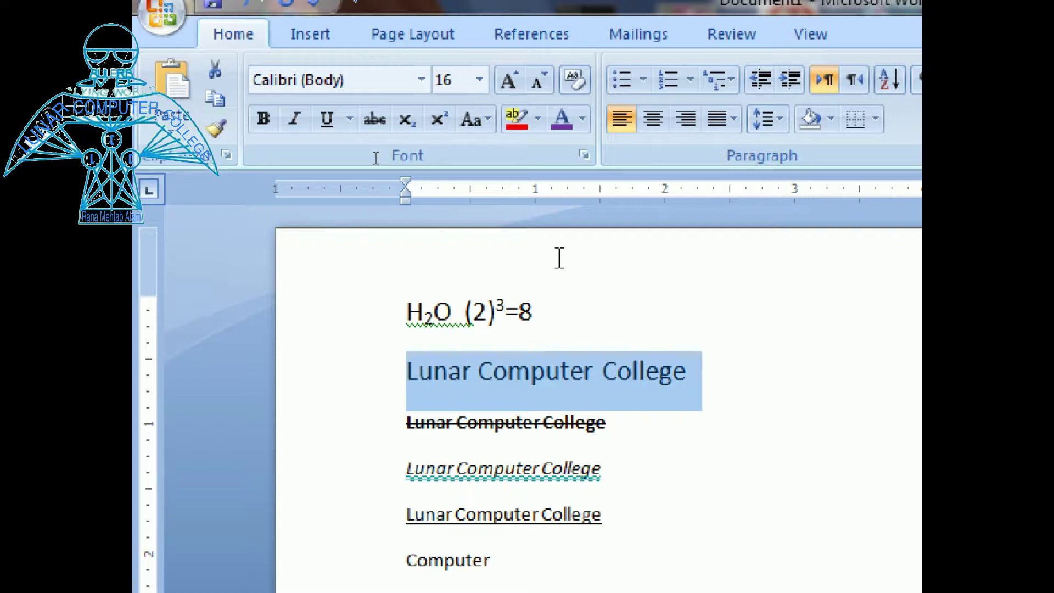
click(485, 118)
click(538, 186)
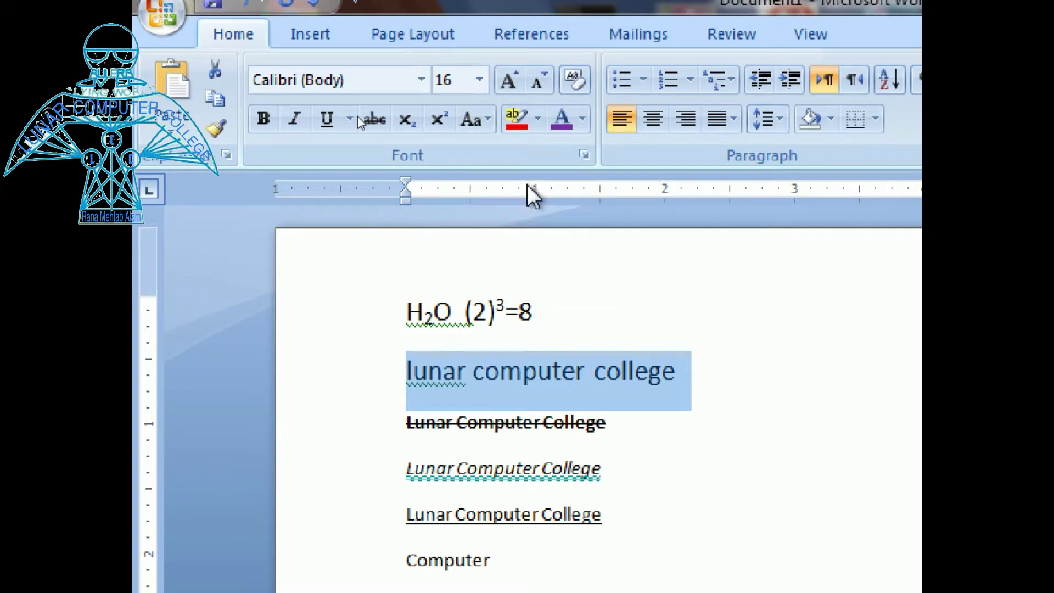
key(shift+F3)
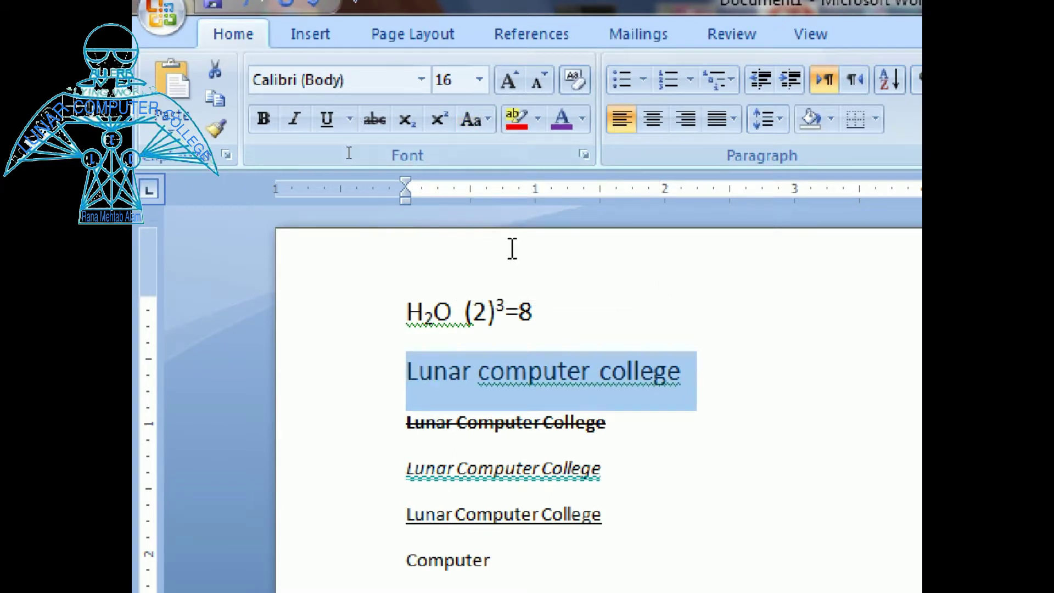
Settle the line on lowercase and leave it selected
click(477, 118)
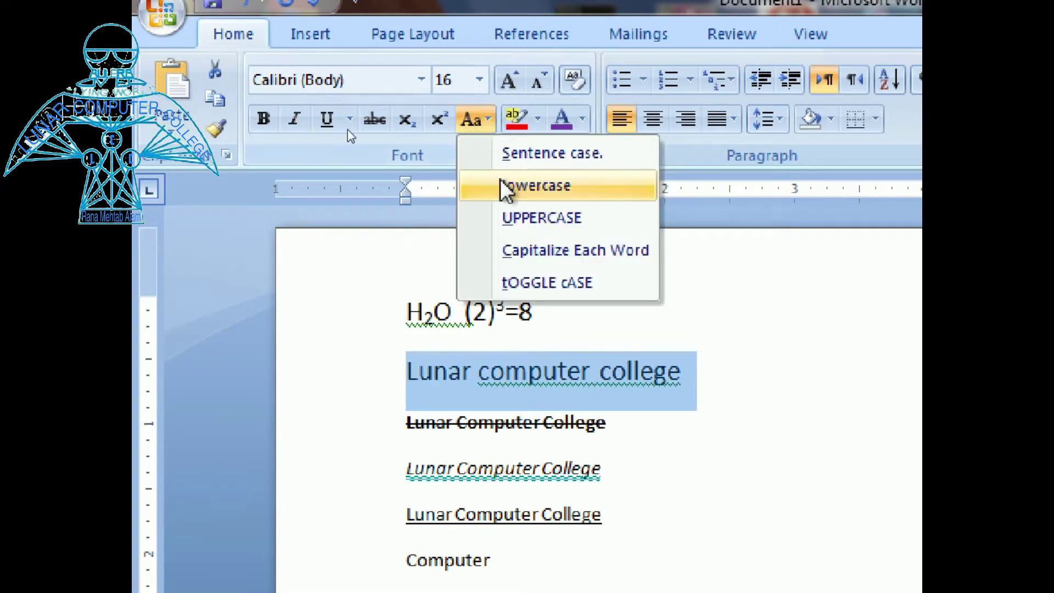
click(517, 189)
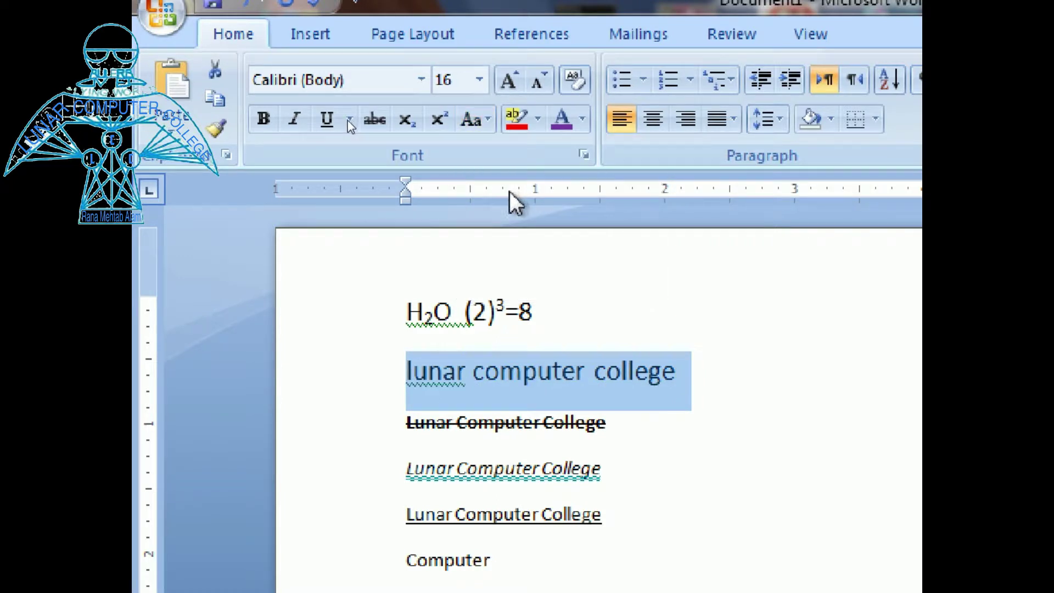
click(591, 330)
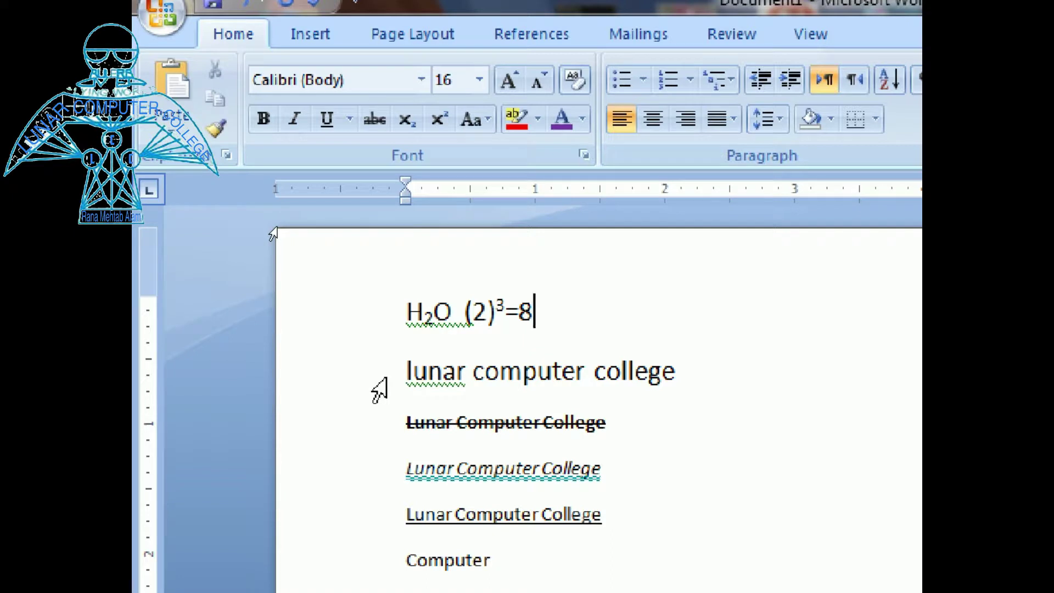
click(362, 382)
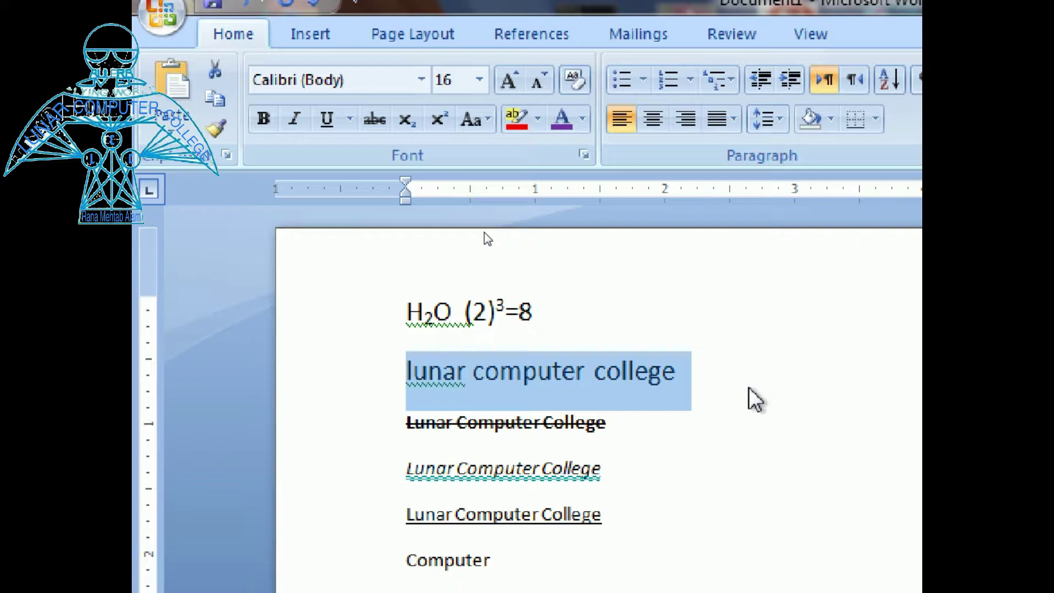
click(699, 388)
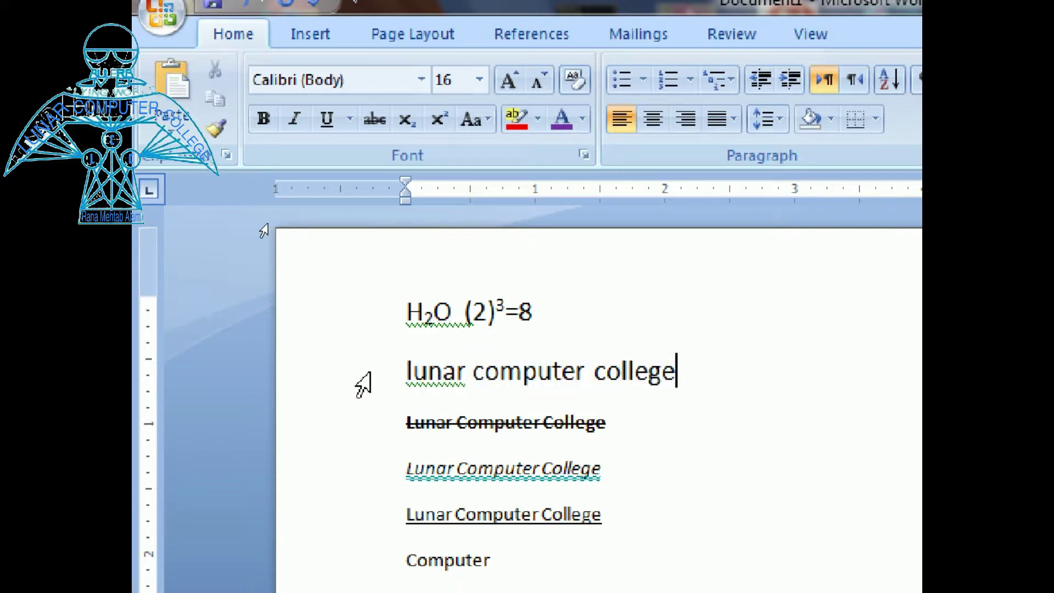
click(350, 383)
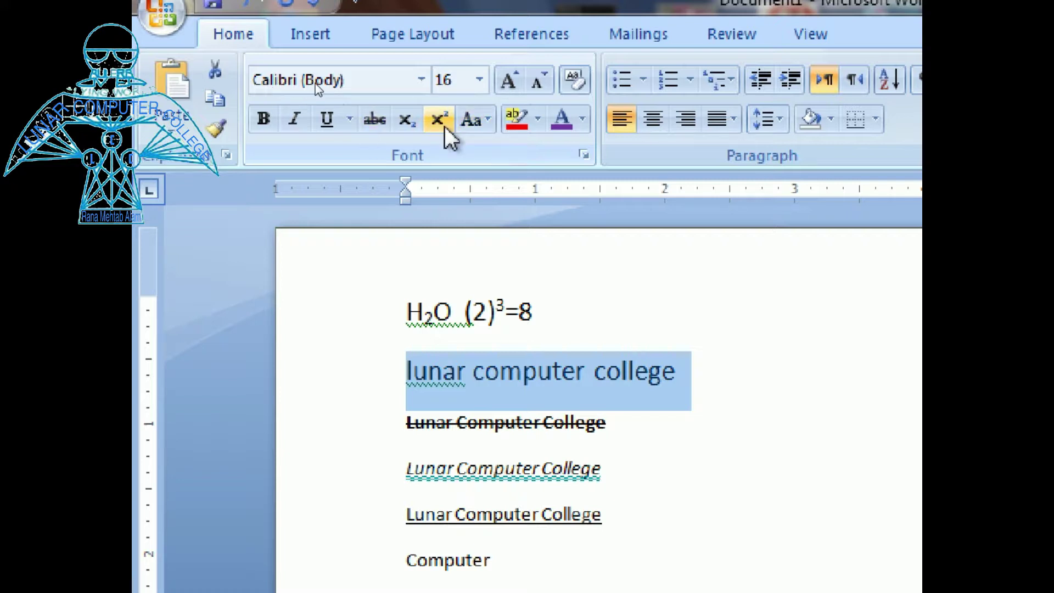
Give the line a gray highlight, then remove it with No Color
click(539, 119)
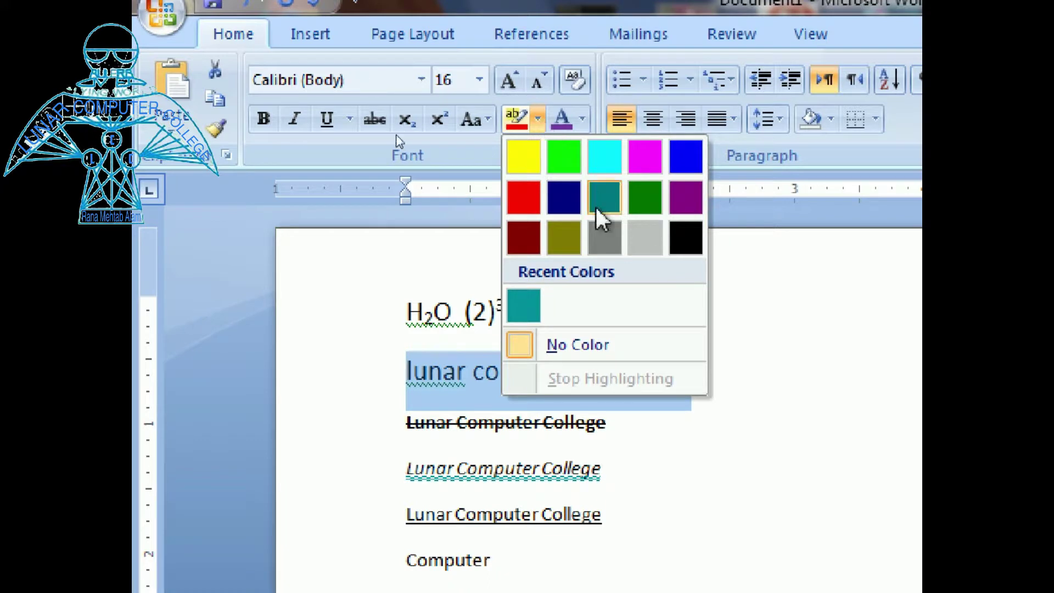
click(604, 237)
click(651, 434)
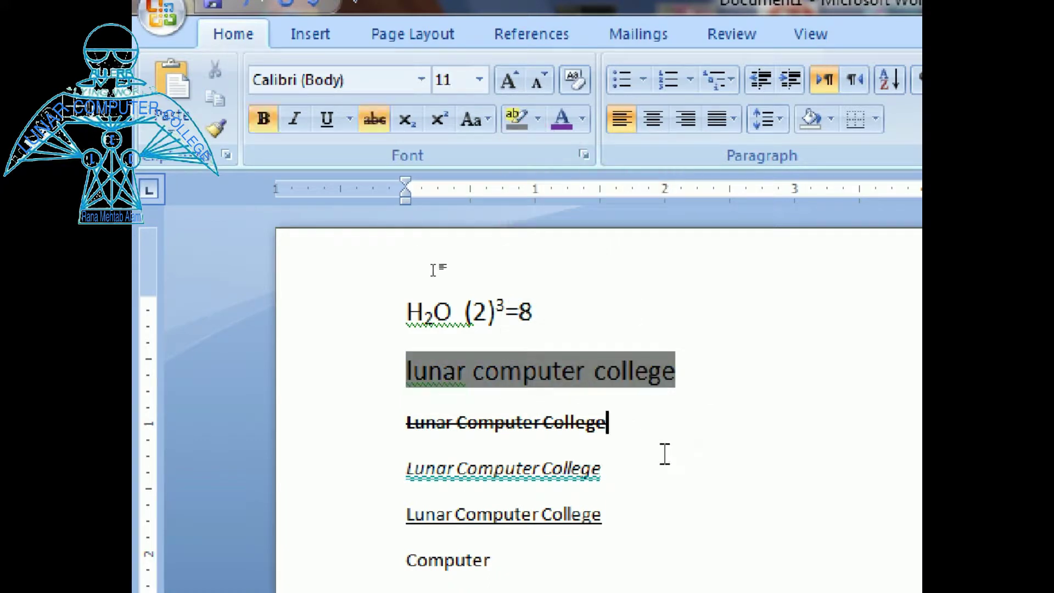
click(368, 379)
click(538, 118)
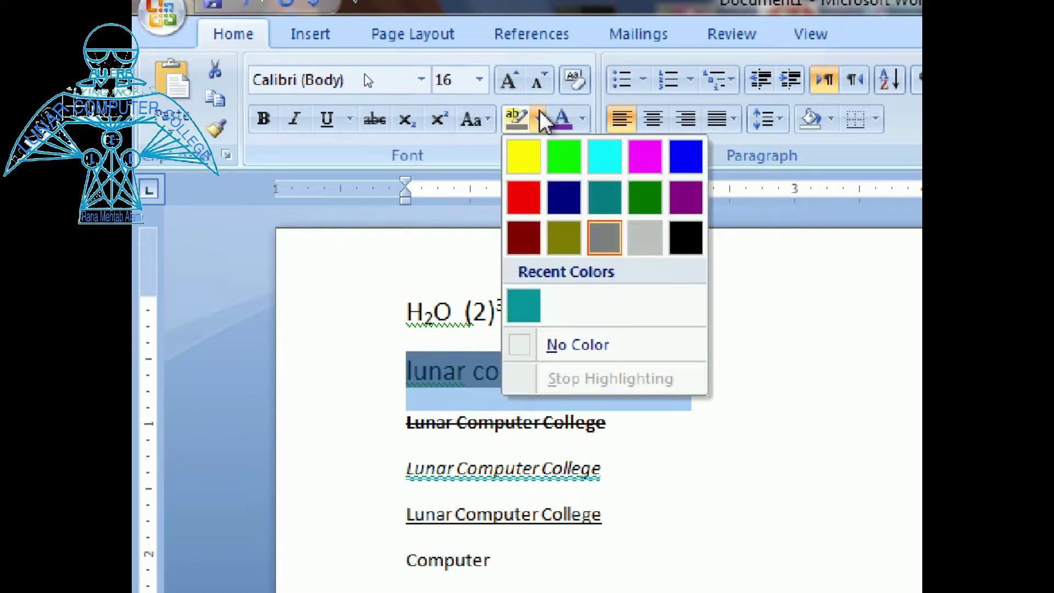
click(567, 357)
click(440, 369)
Change the lunar computer college text colour to purple
click(359, 391)
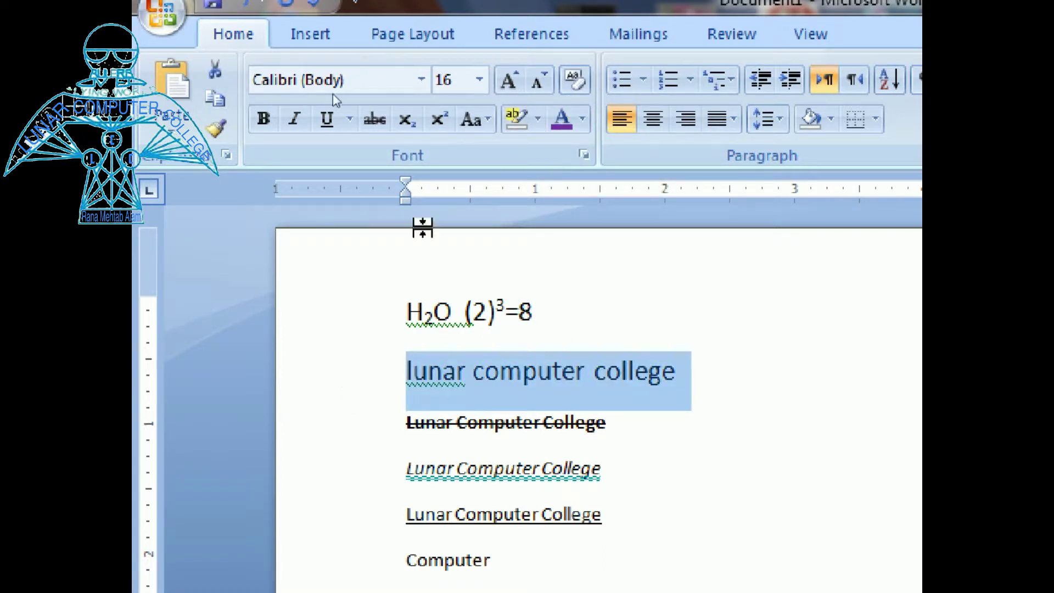
click(582, 121)
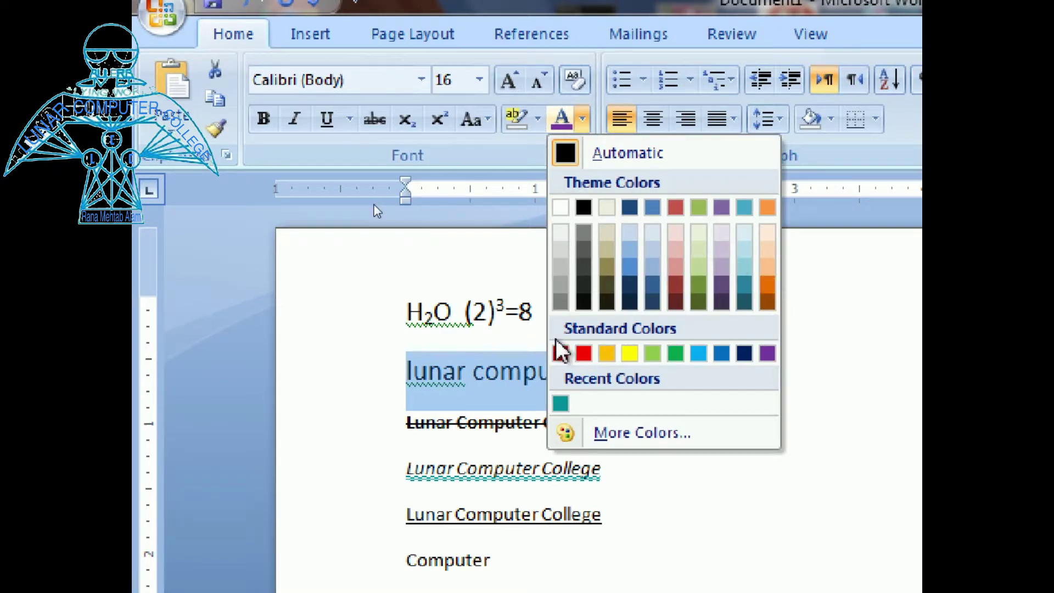
click(767, 354)
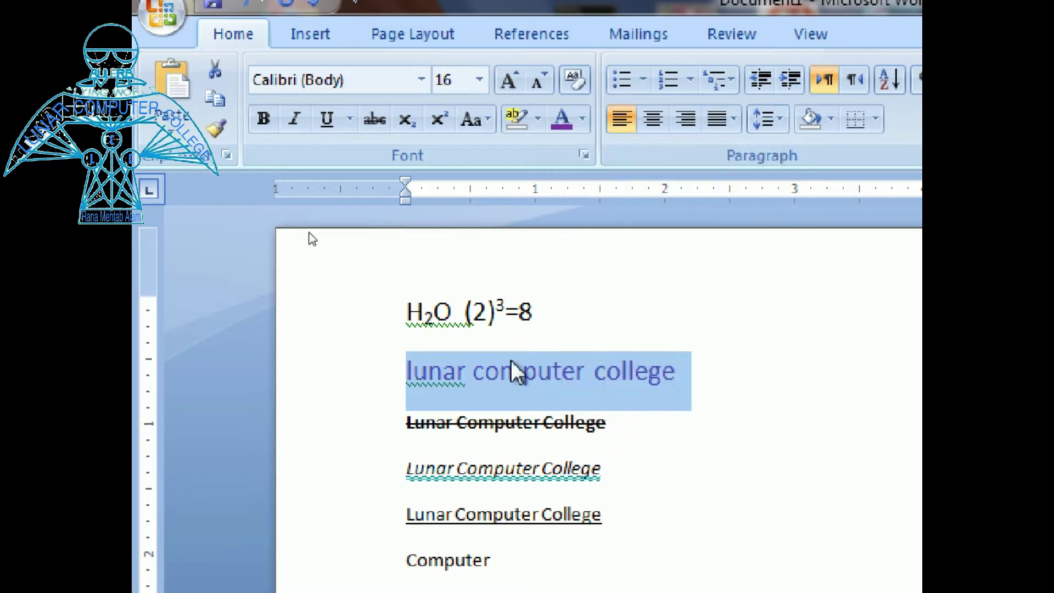
click(577, 311)
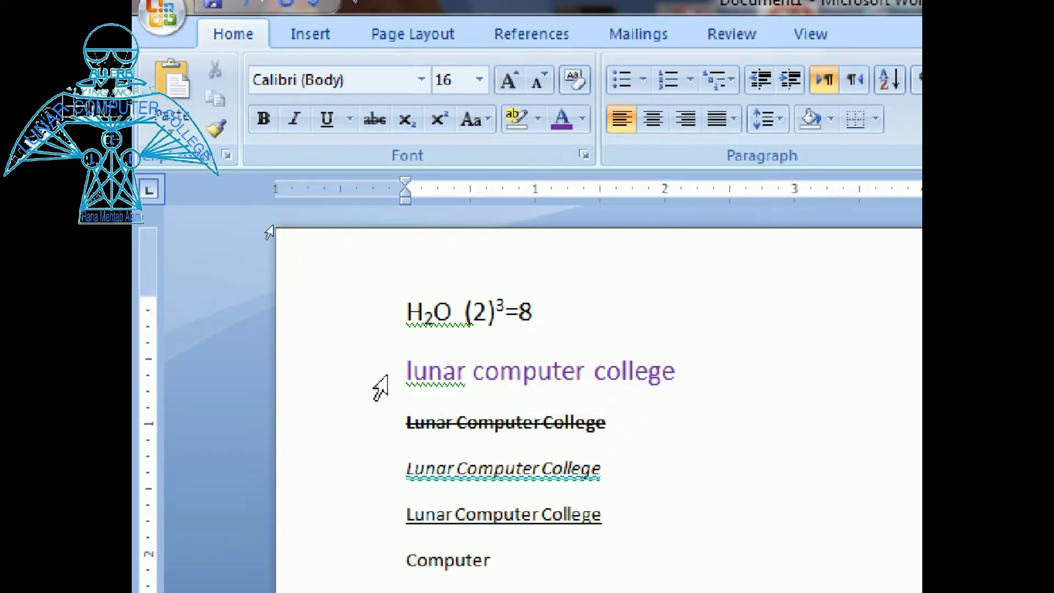
click(359, 384)
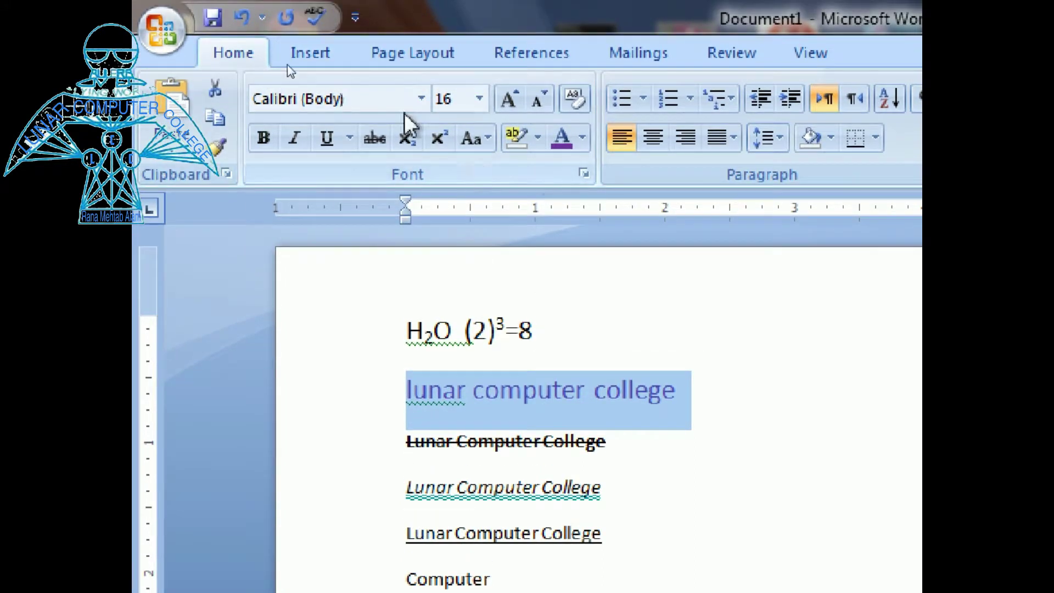
Choose Arial Black from the font list for the lunar computer college line
click(422, 99)
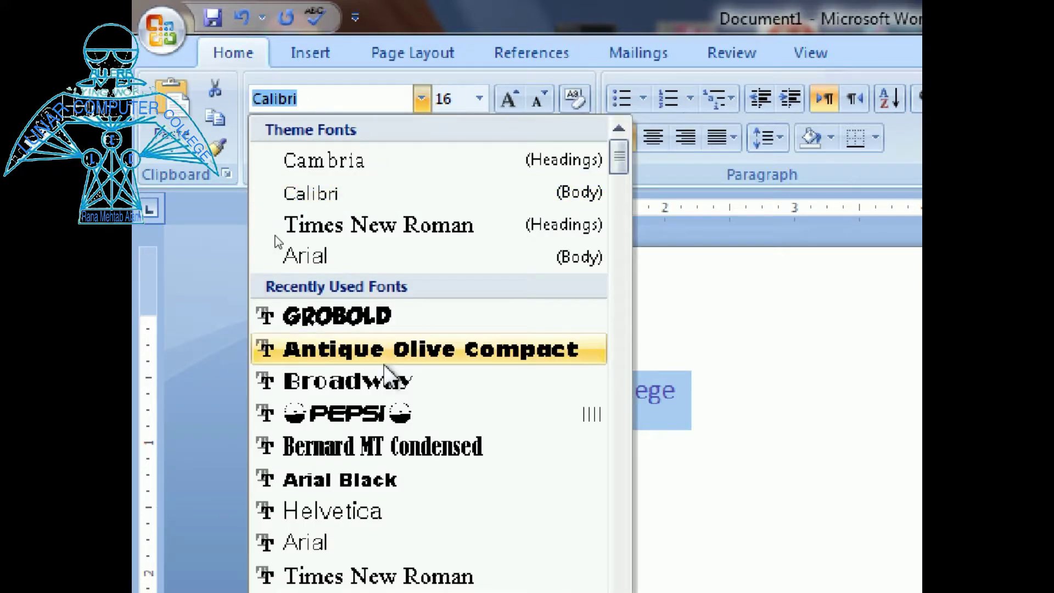
scroll(406, 367, down, 8)
scroll(407, 371, down, 2)
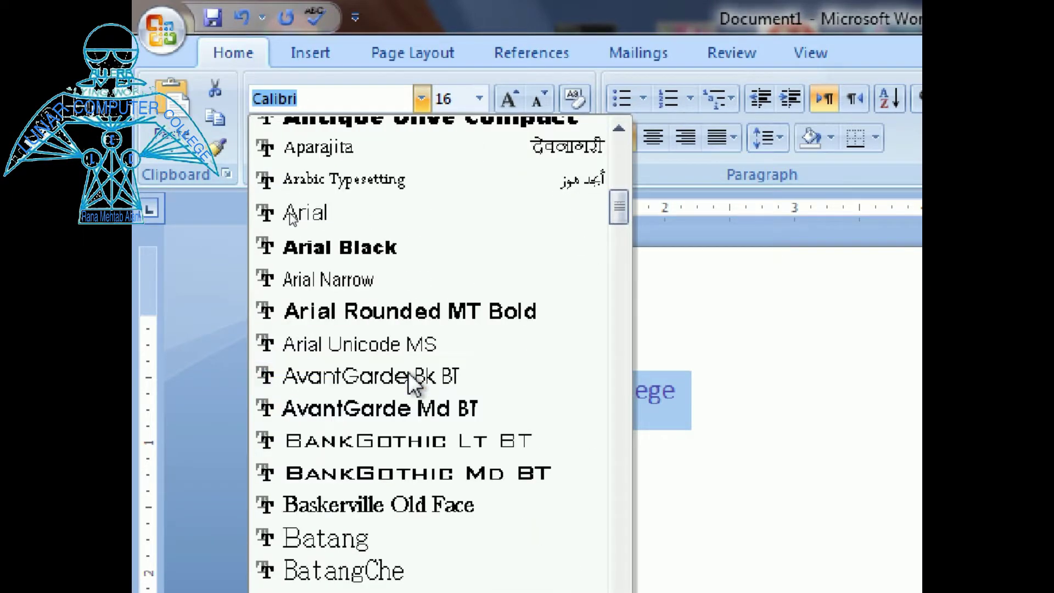
scroll(408, 372, up, 5)
scroll(412, 383, up, 2)
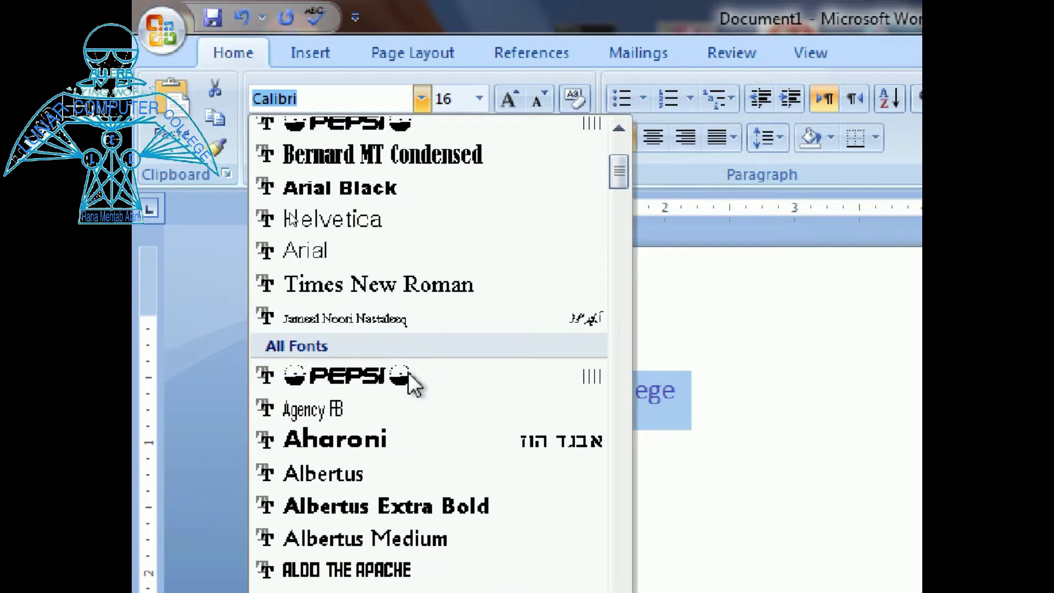
click(374, 187)
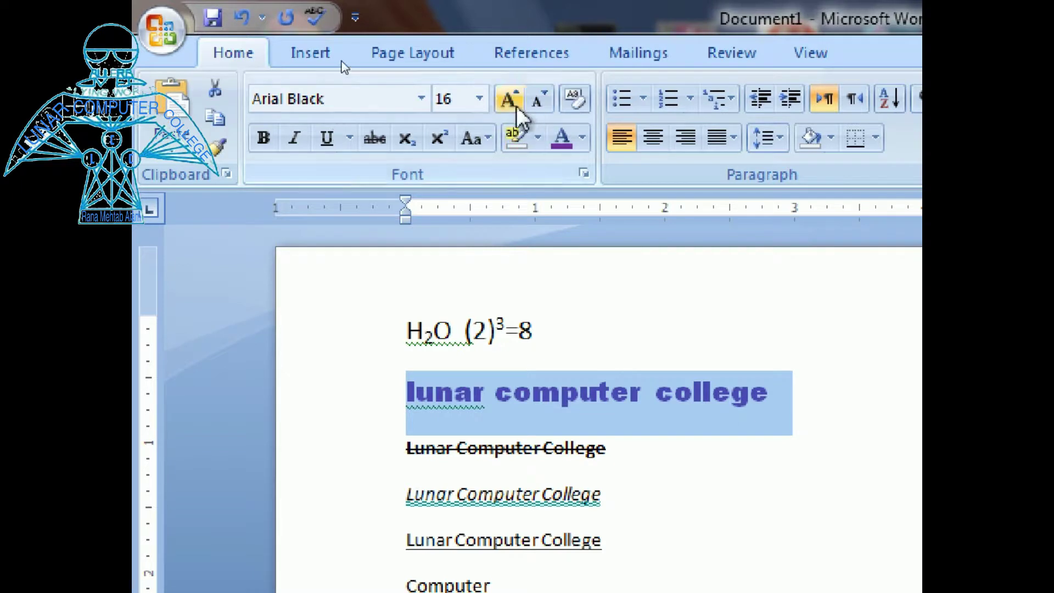
Change the line's font size to 72, then 8, then 1
click(480, 99)
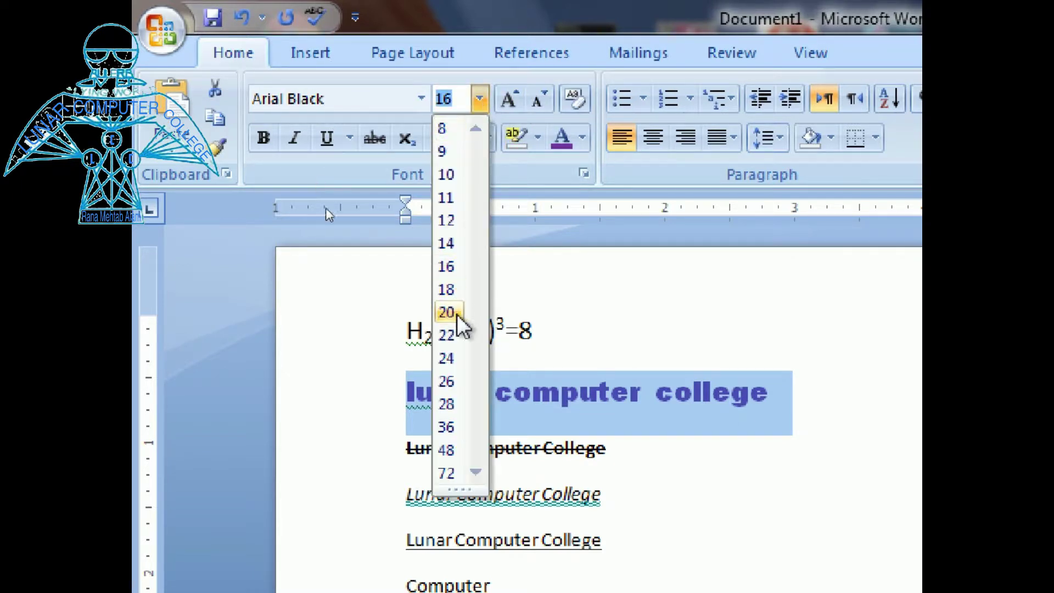
click(447, 473)
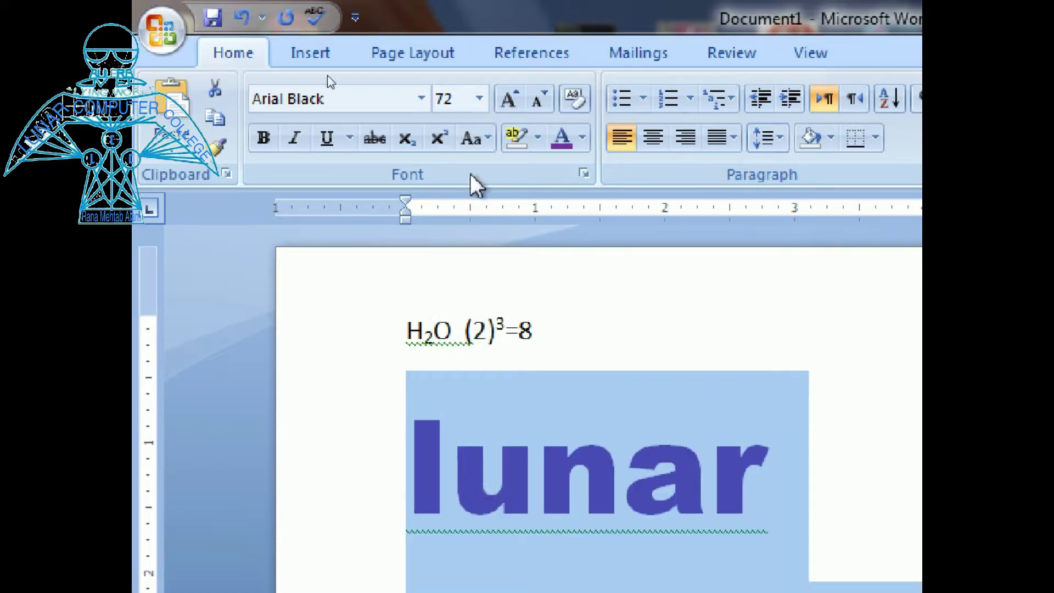
click(480, 99)
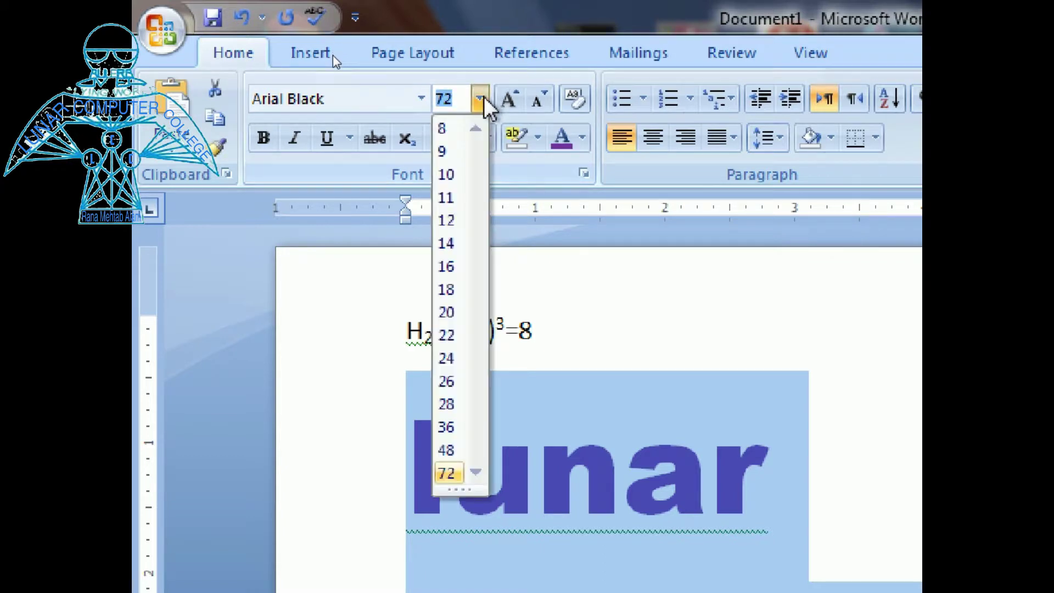
click(445, 130)
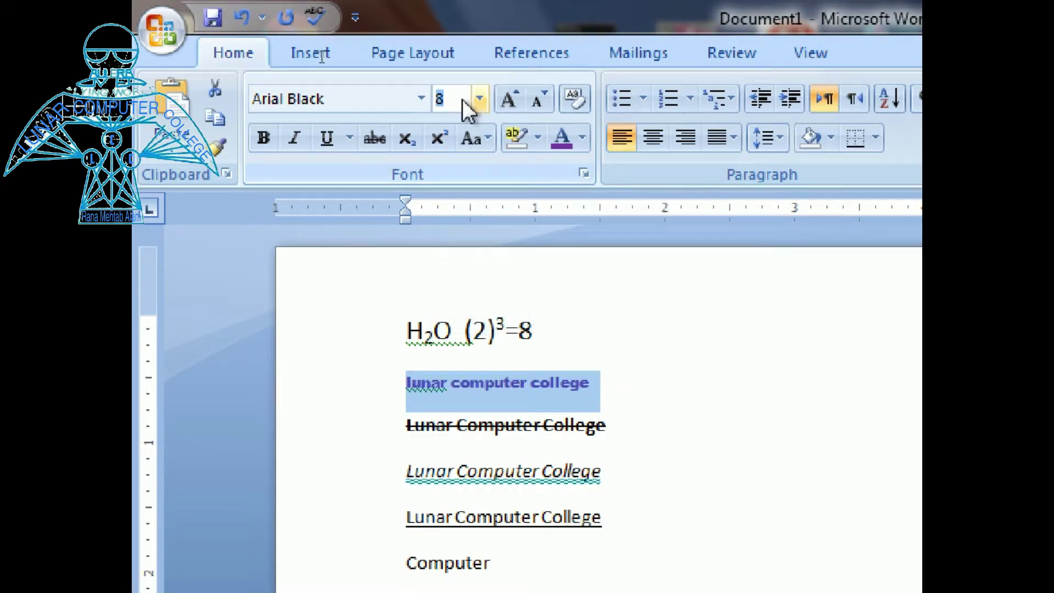
click(464, 100)
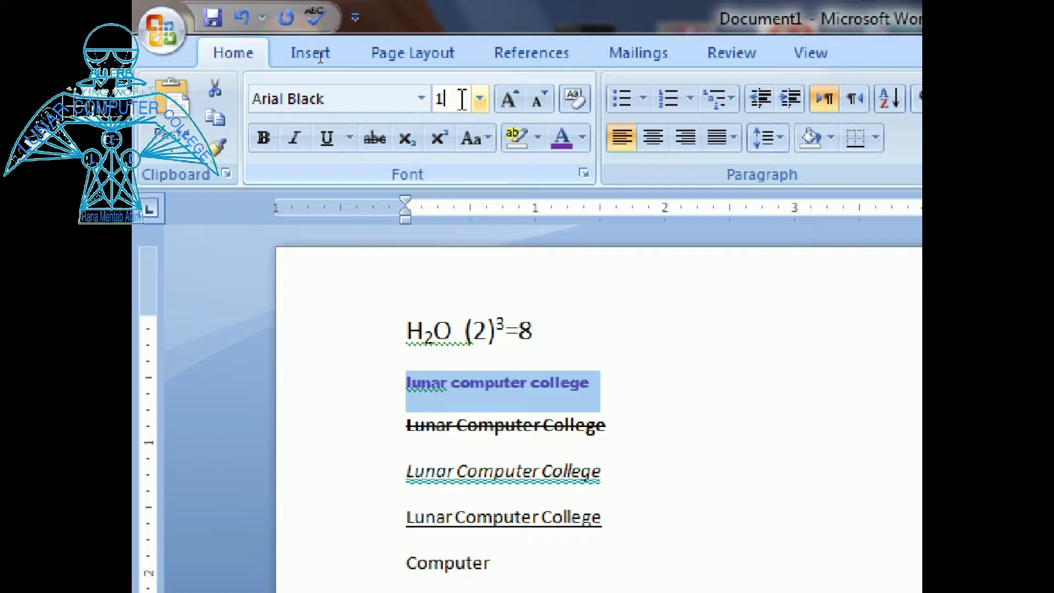
key(Return)
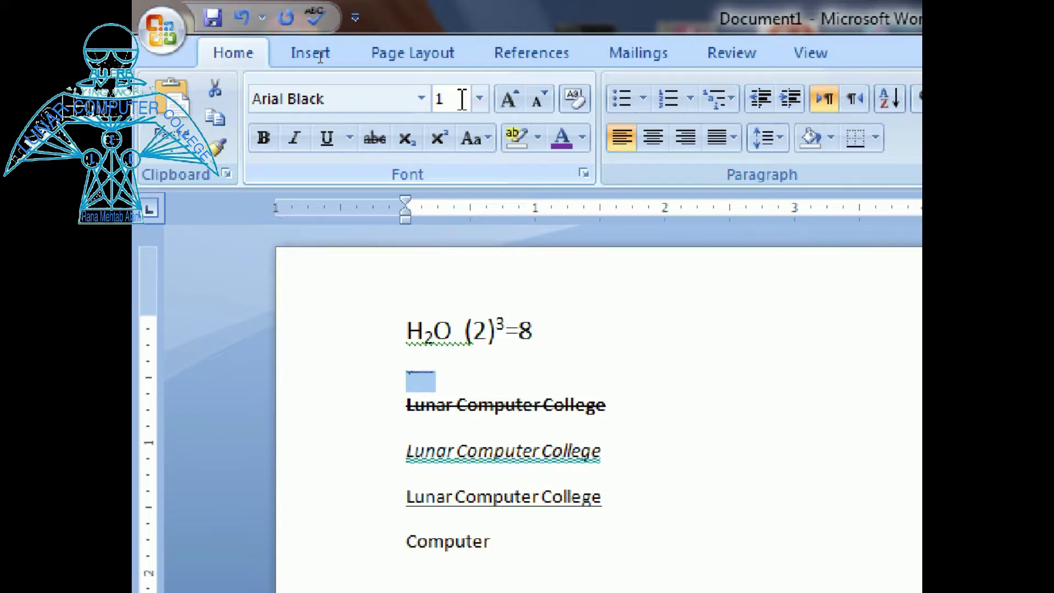
click(462, 99)
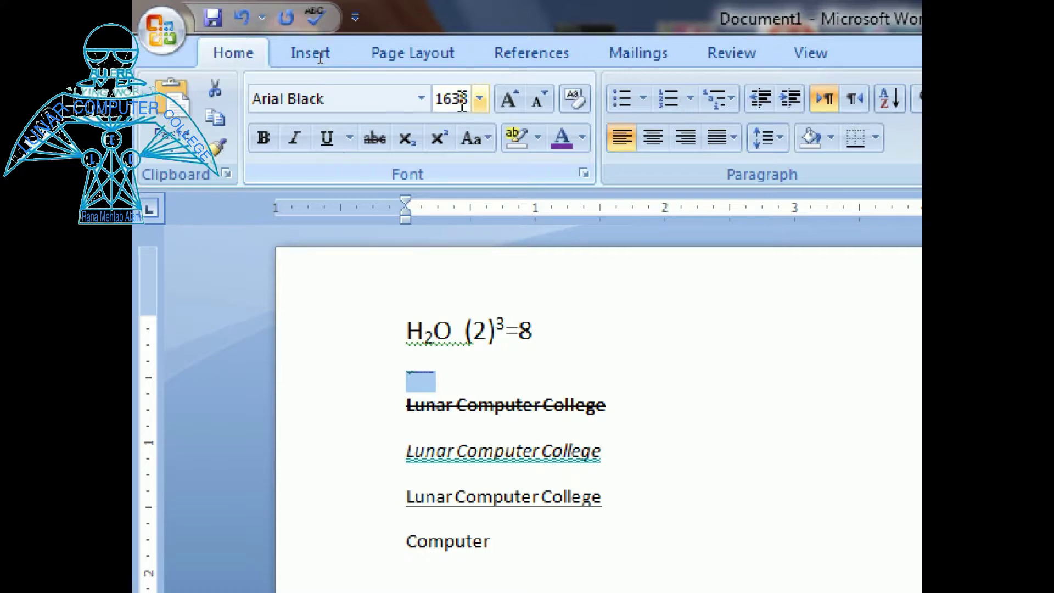
Apply size 1638 to the line, try 2000, and dismiss the 1–1638 limit warning
key(Return)
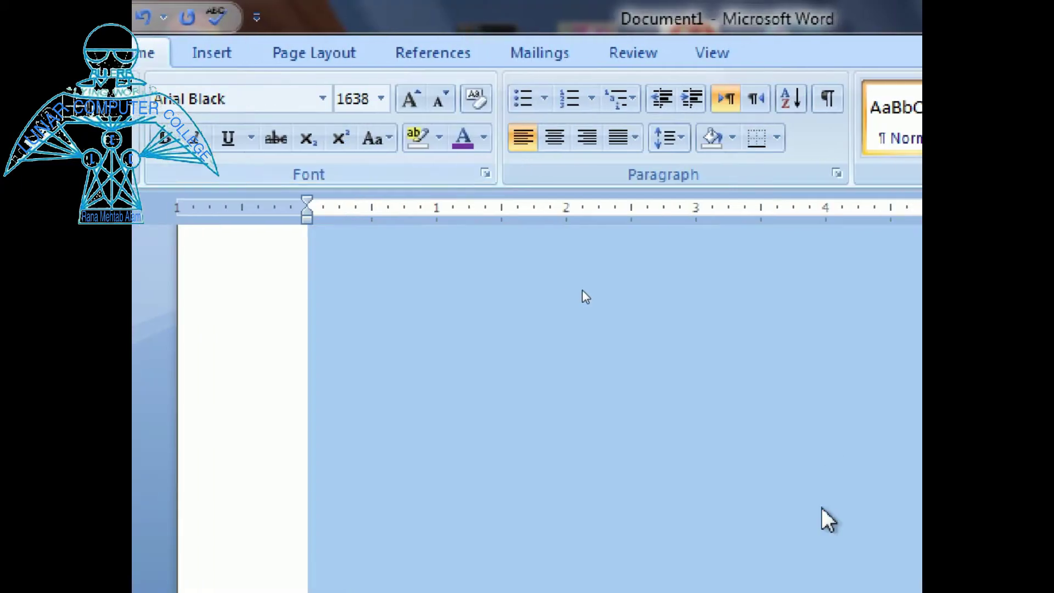
scroll(871, 423, down, 5)
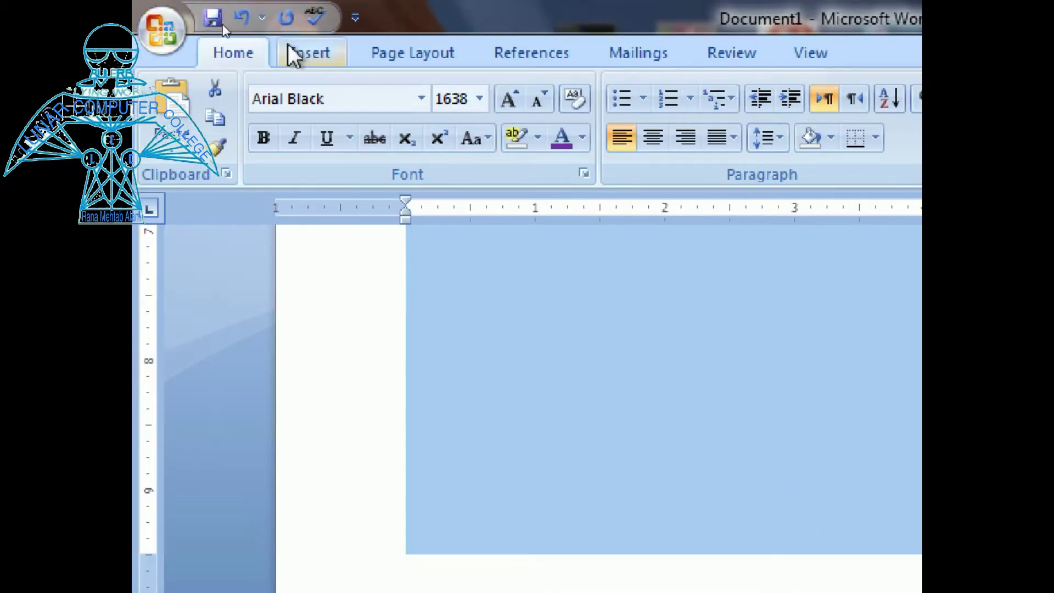
click(459, 99)
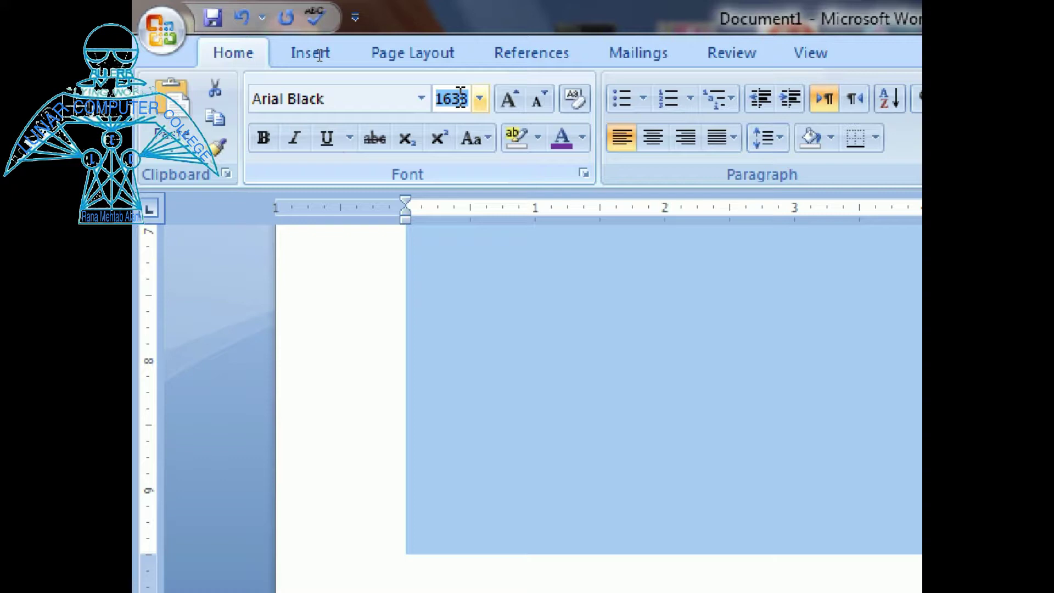
text(2000)
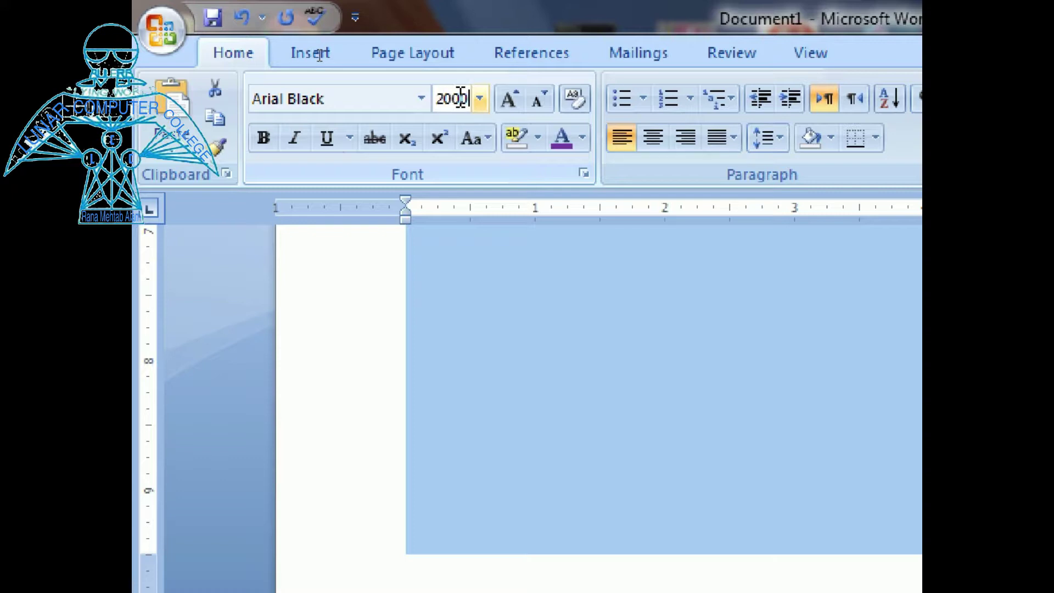
key(Return)
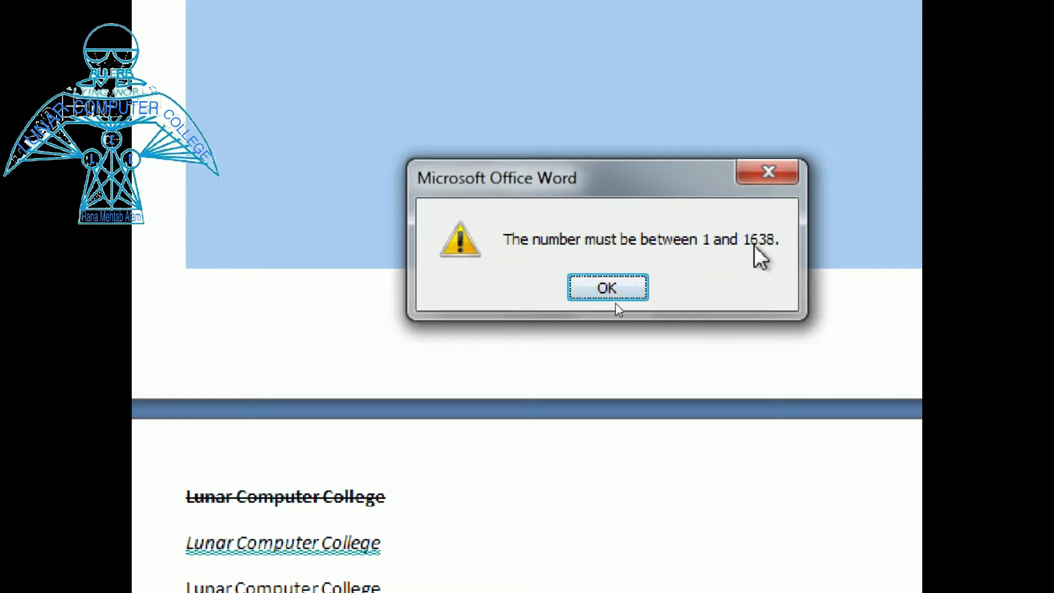
click(620, 289)
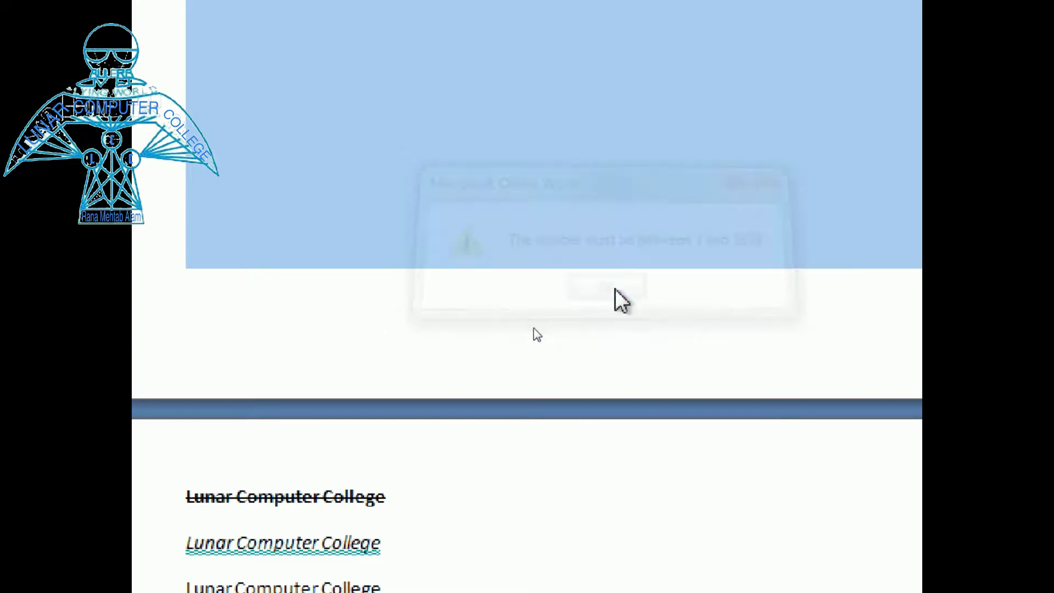
scroll(615, 289, down, 5)
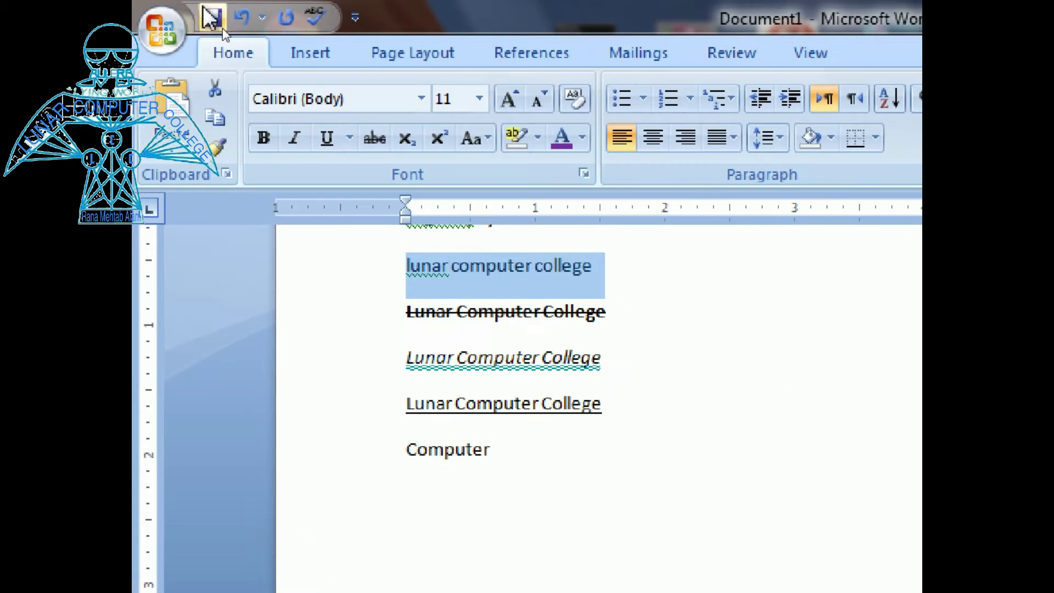
Step the line up to 24 pt with Grow Font, then down to 11 pt with Shrink Font
click(445, 100)
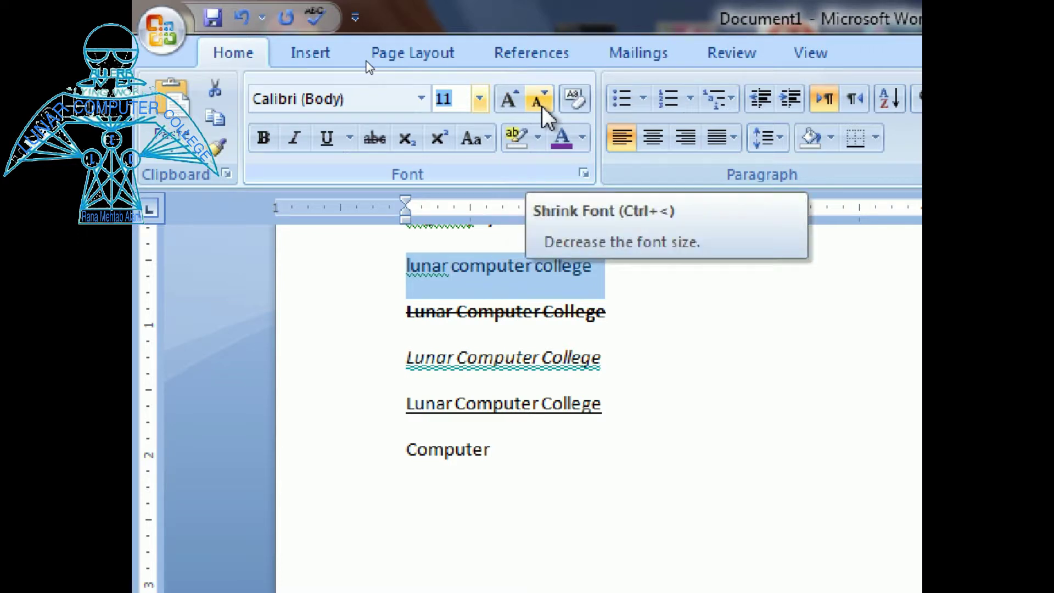
click(506, 100)
click(506, 100)
click(506, 100)
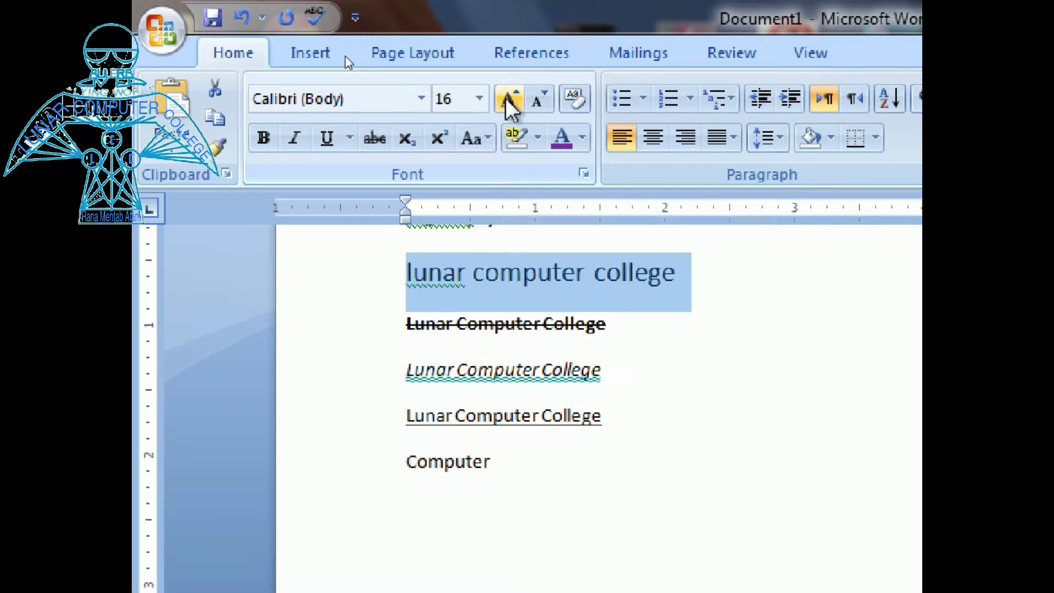
click(506, 100)
click(506, 101)
click(506, 101)
click(508, 102)
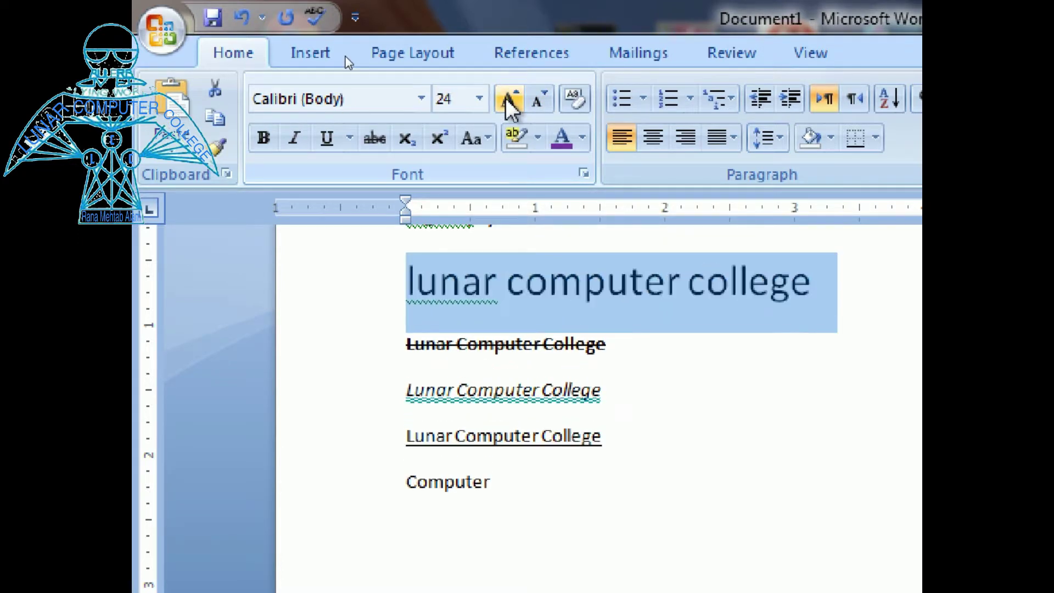
click(539, 105)
click(539, 106)
click(540, 105)
click(540, 106)
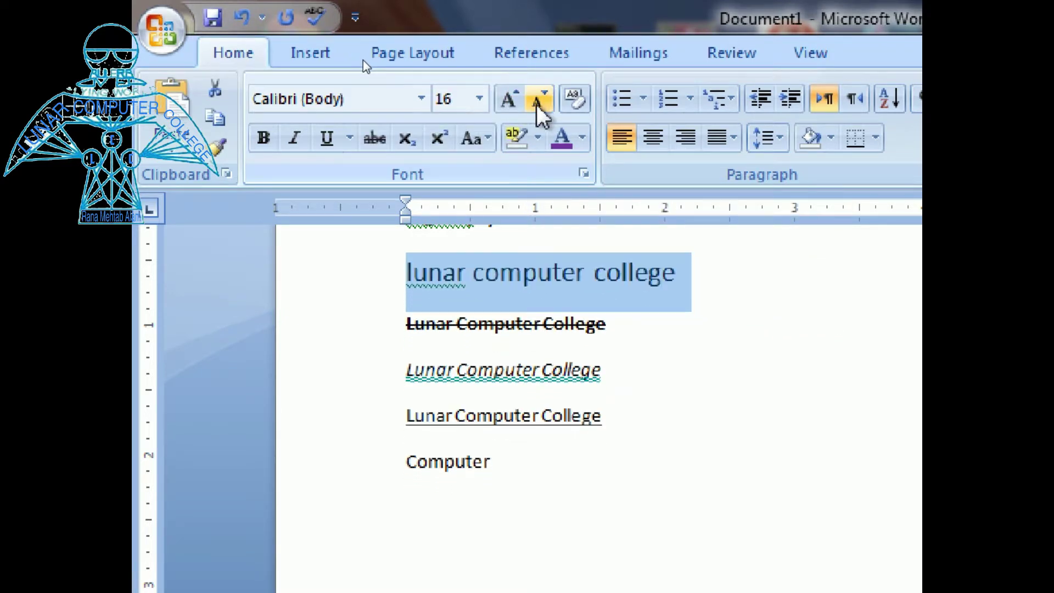
click(539, 106)
click(539, 105)
click(539, 105)
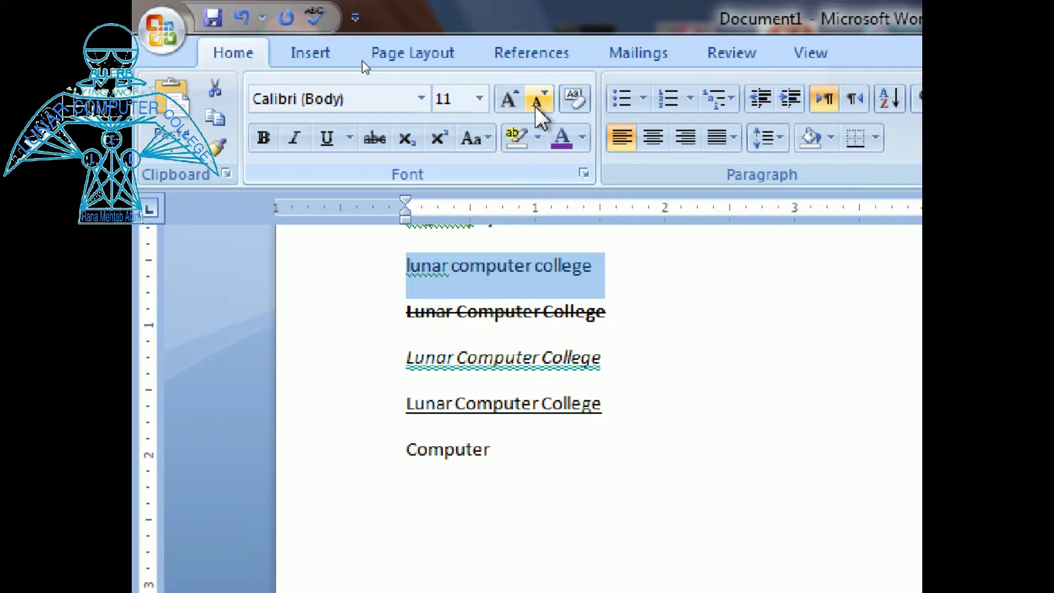
Grow the line back to 16 pt and select the Computer line
click(507, 101)
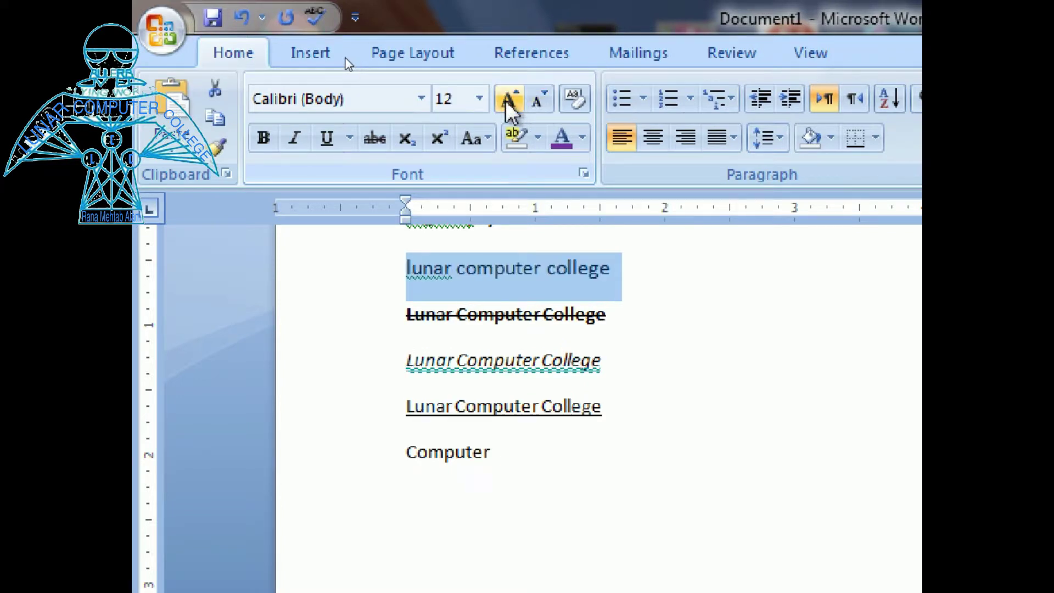
click(508, 101)
click(508, 101)
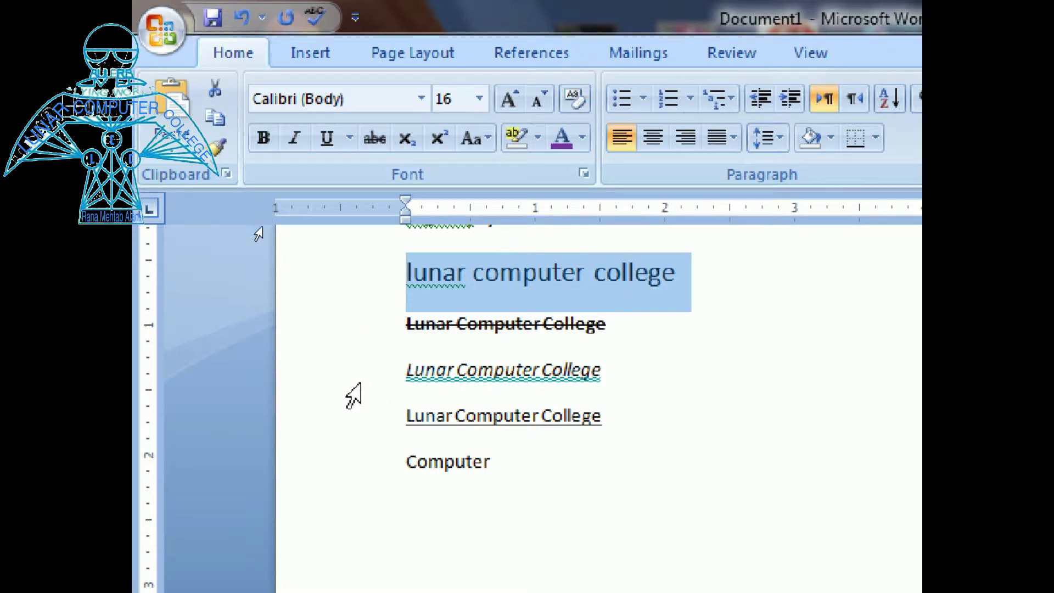
click(367, 480)
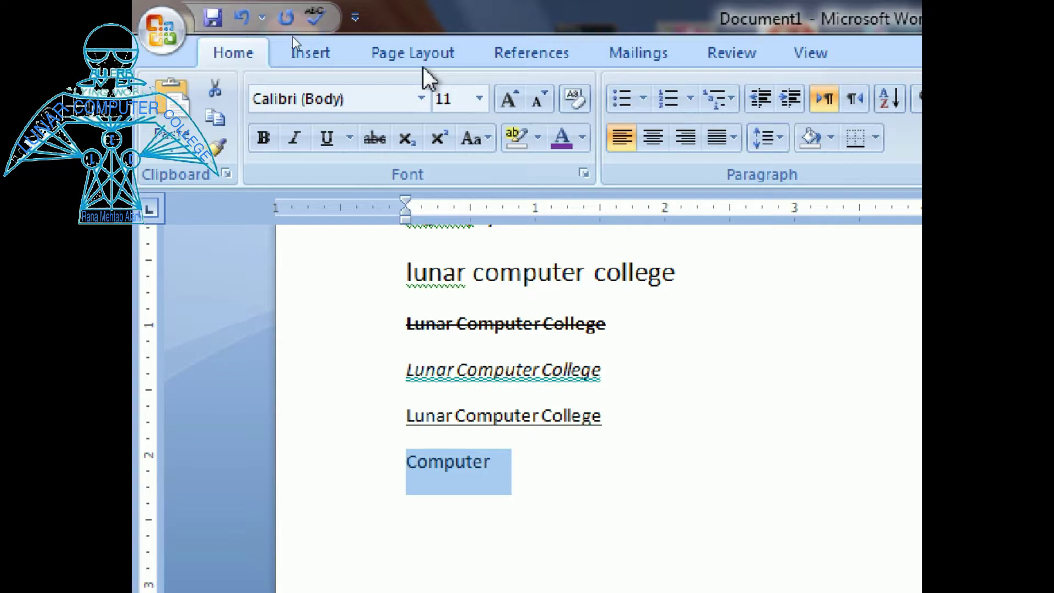
Set the word Computer in Antique Olive Compact at 24 pt
click(442, 99)
click(381, 100)
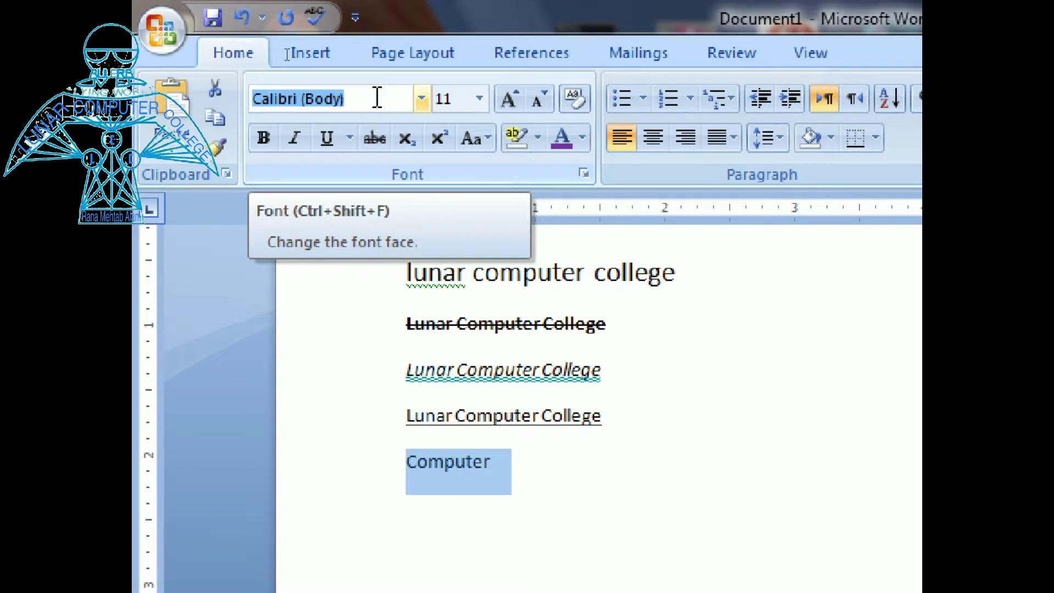
click(422, 99)
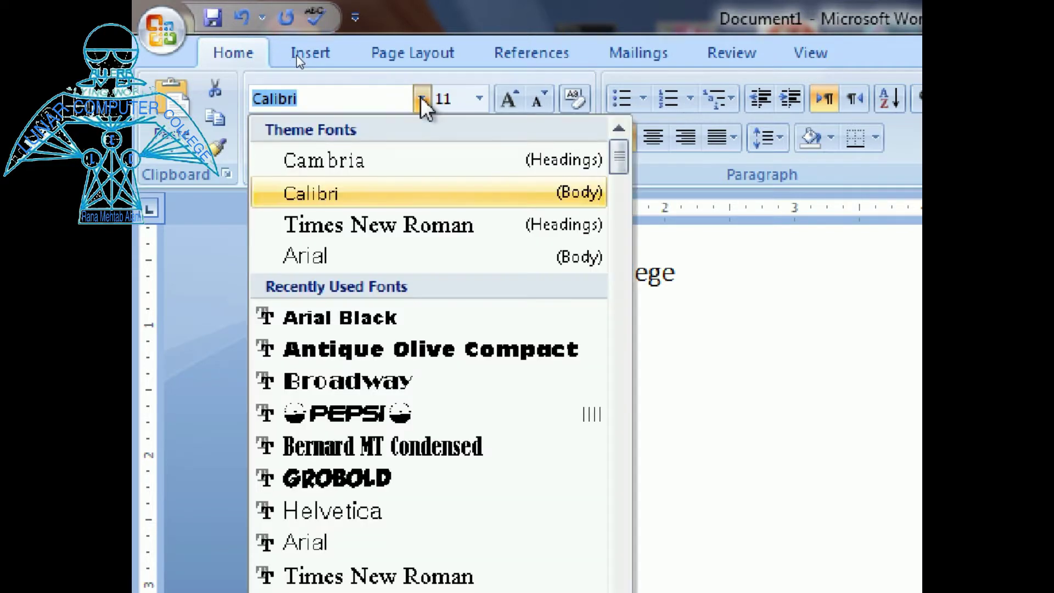
click(320, 353)
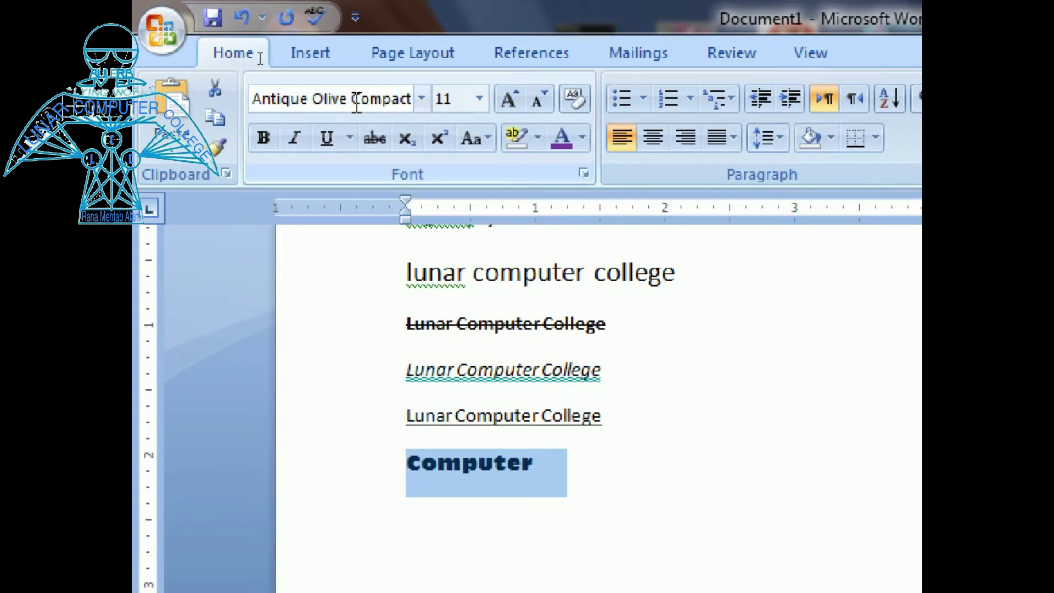
click(479, 98)
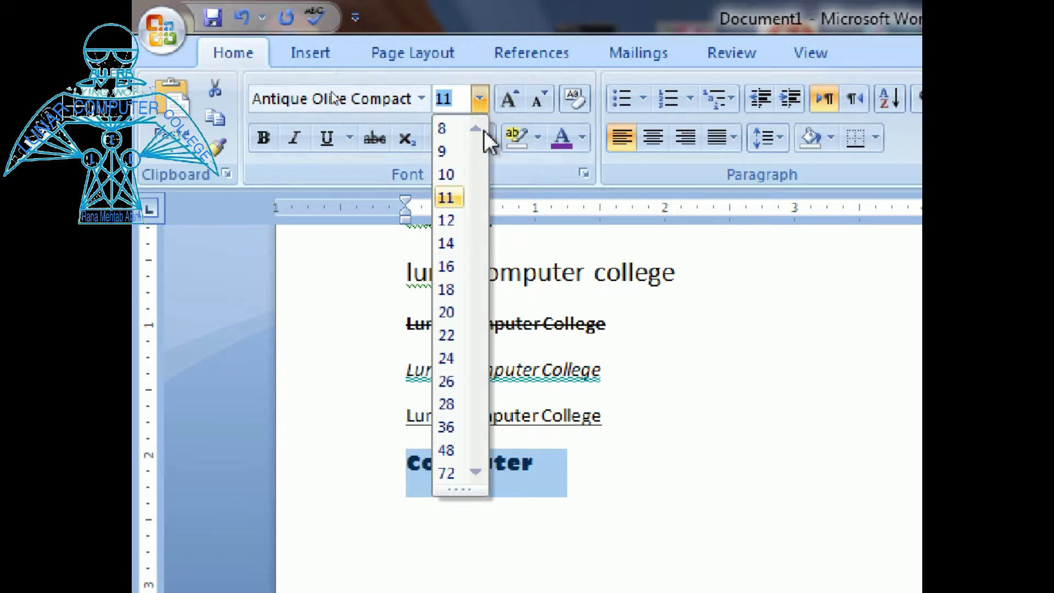
click(446, 359)
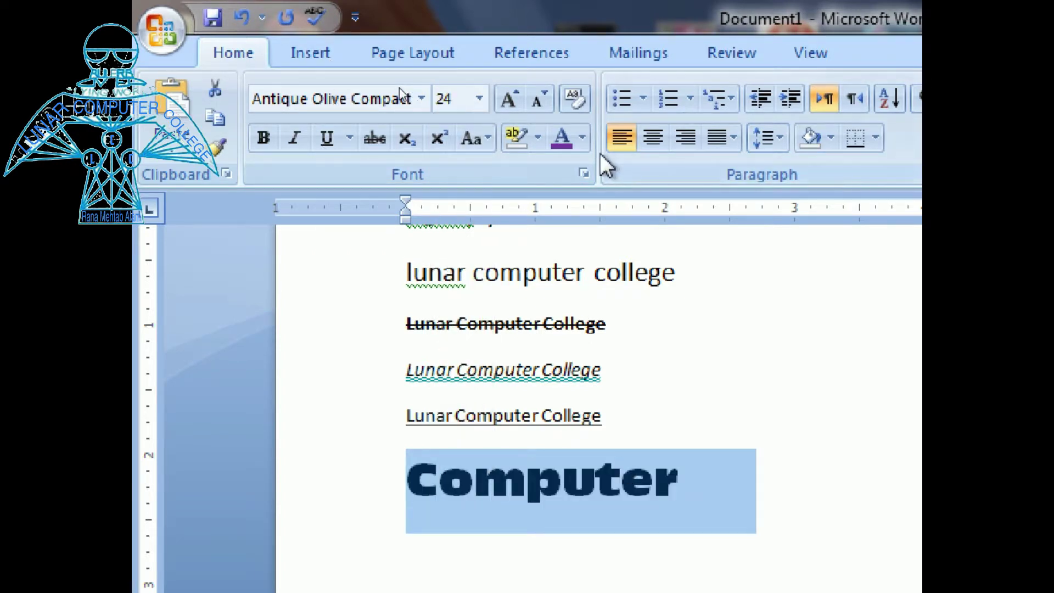
Make Computer blue, underlined, italic and bold
click(581, 145)
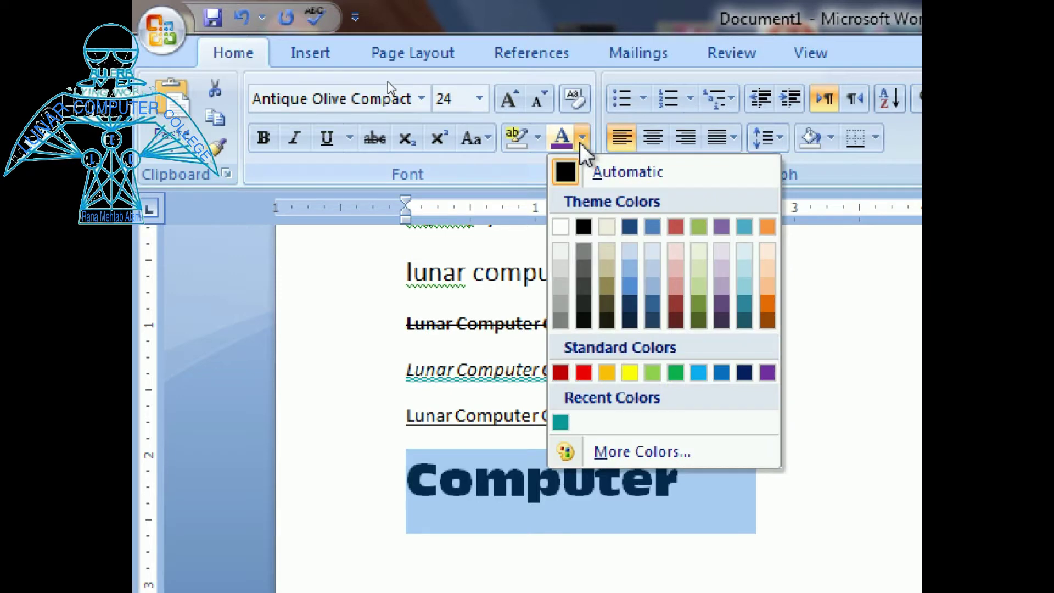
click(652, 225)
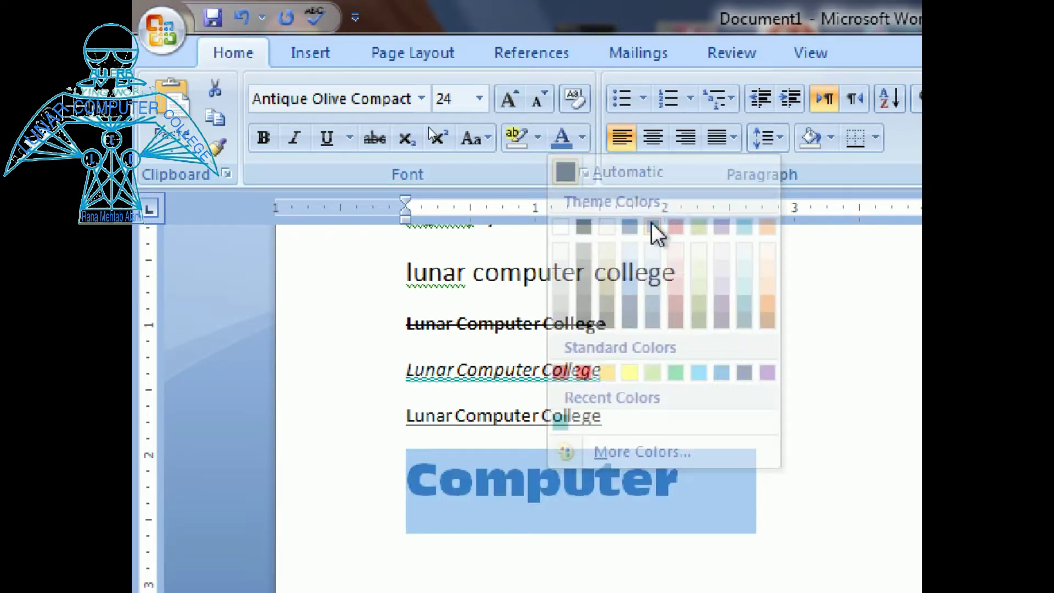
click(328, 138)
click(295, 138)
click(264, 138)
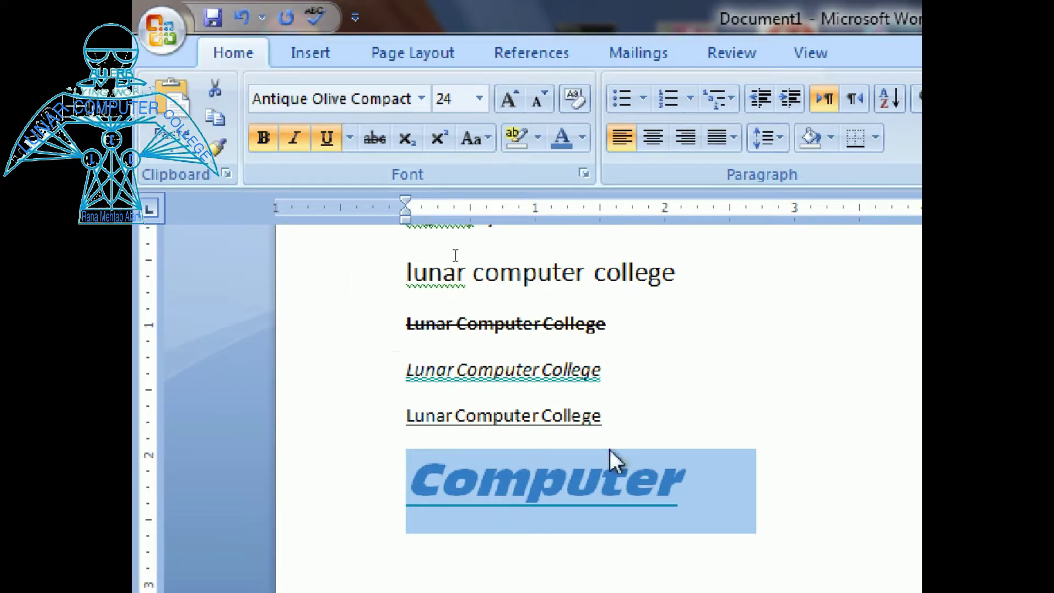
click(786, 398)
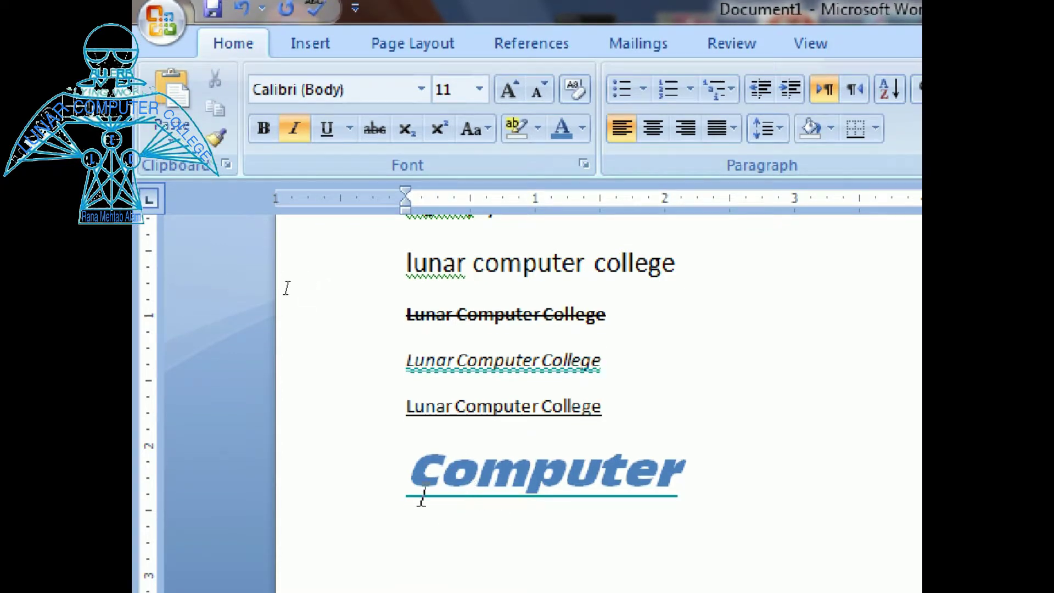
Select the Computer line and use Clear Formatting to return it to plain Calibri 11
click(336, 485)
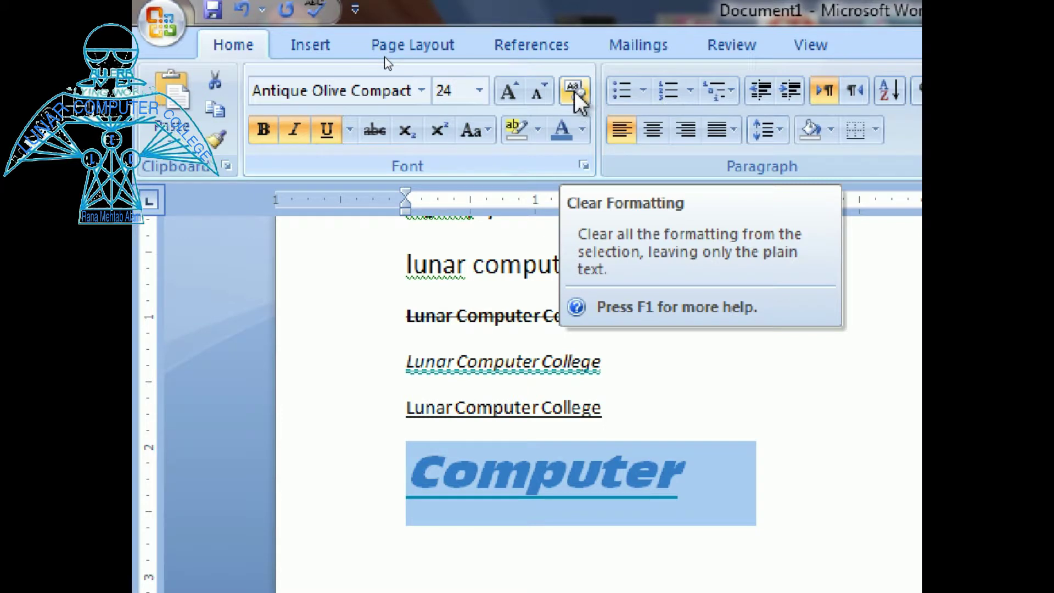
click(573, 91)
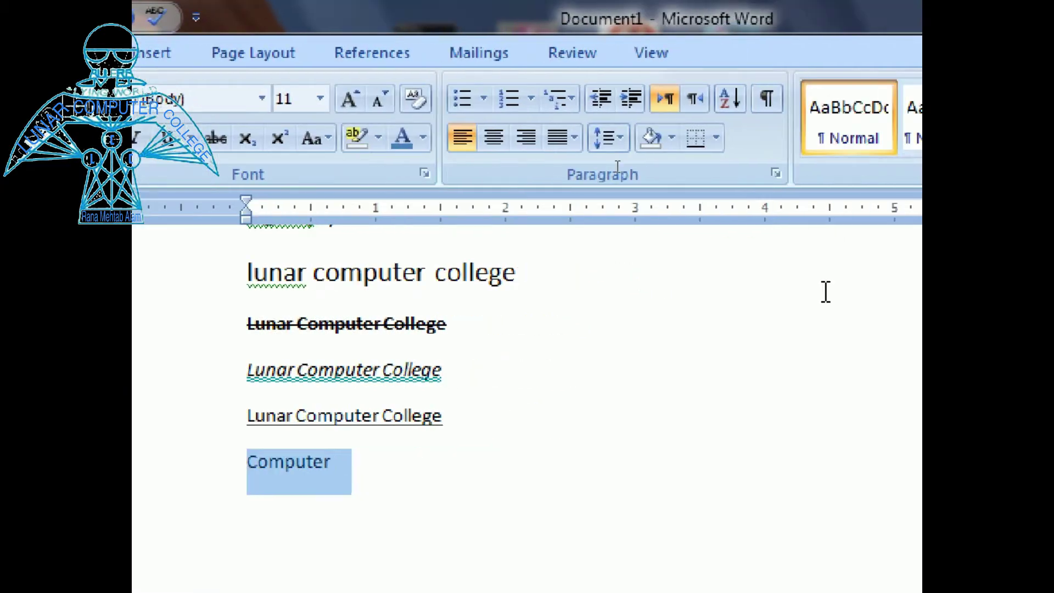
After trying Center and Align Left, right-align the Computer line, leaving Justify unapplied
click(494, 137)
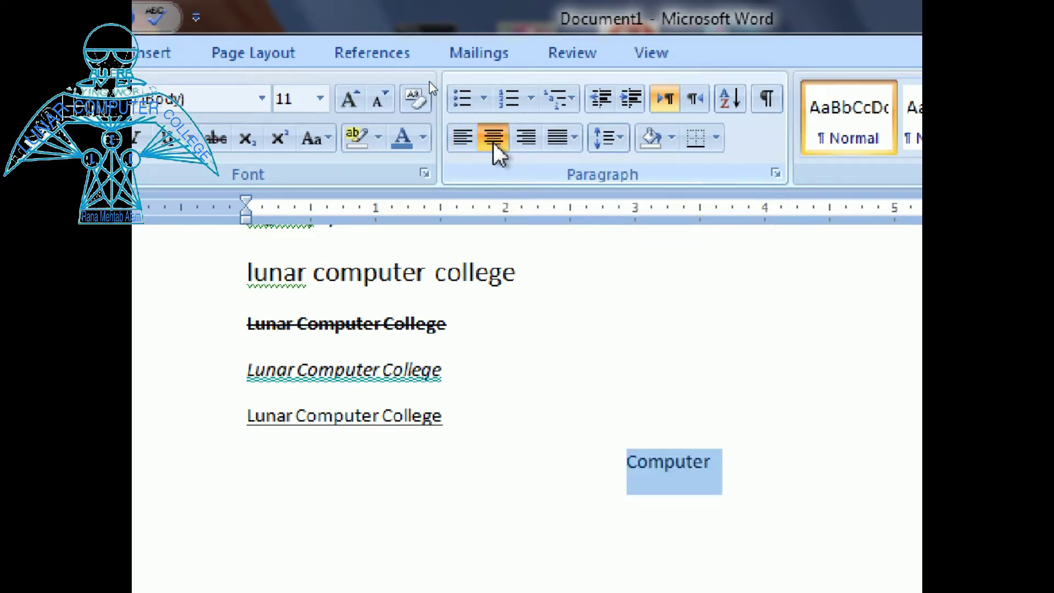
click(459, 140)
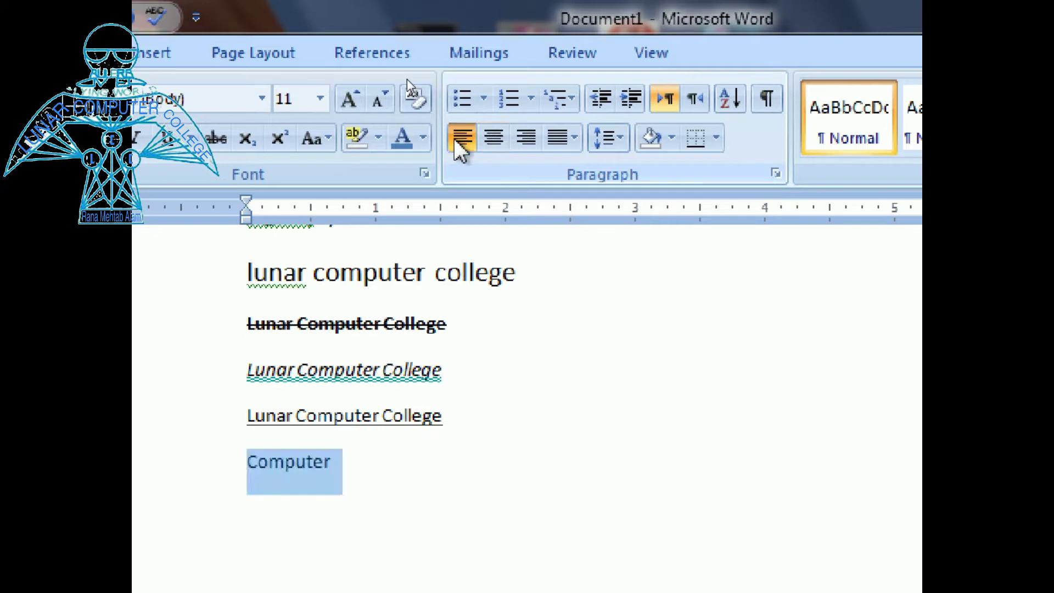
click(522, 144)
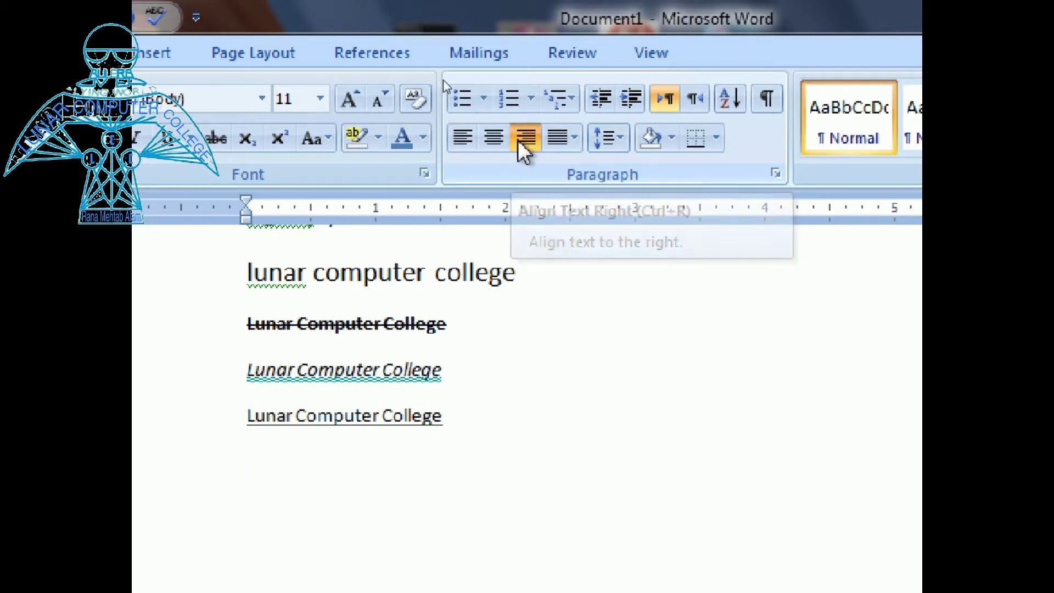
click(554, 145)
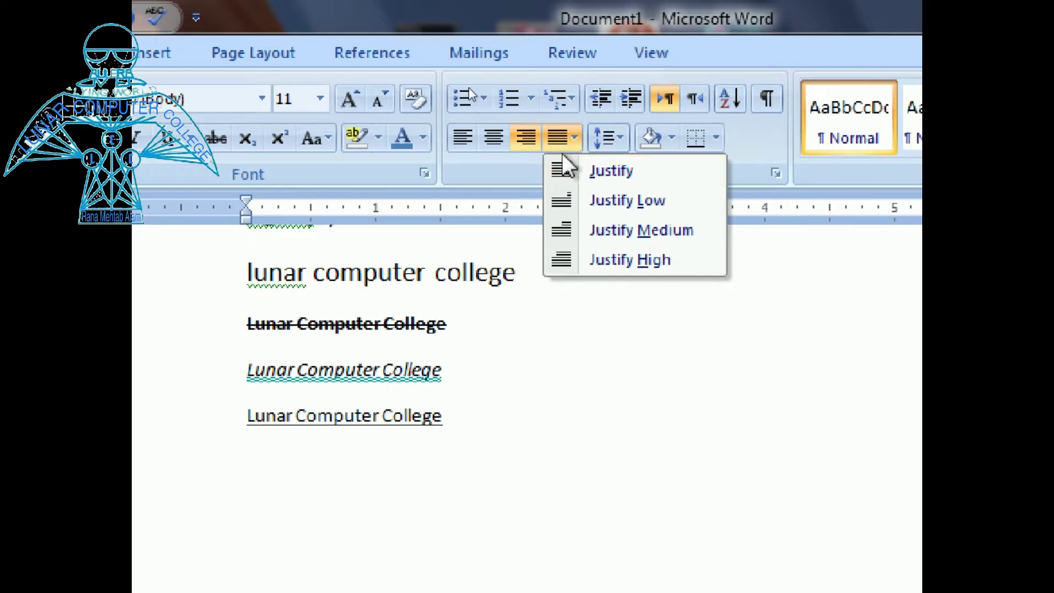
click(551, 405)
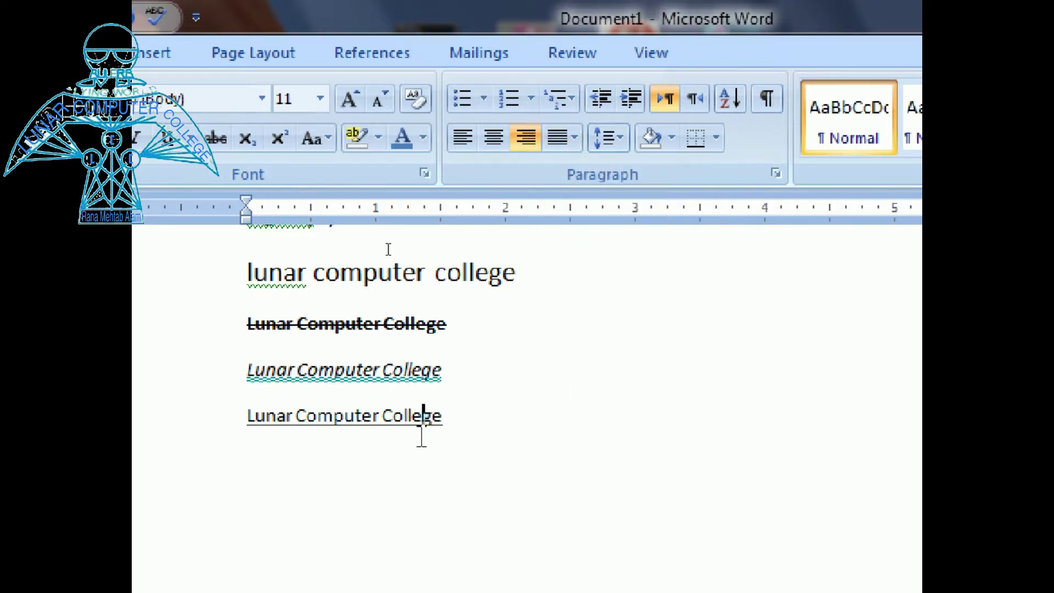
click(420, 425)
scroll(426, 440, down, 5)
scroll(428, 438, up, 5)
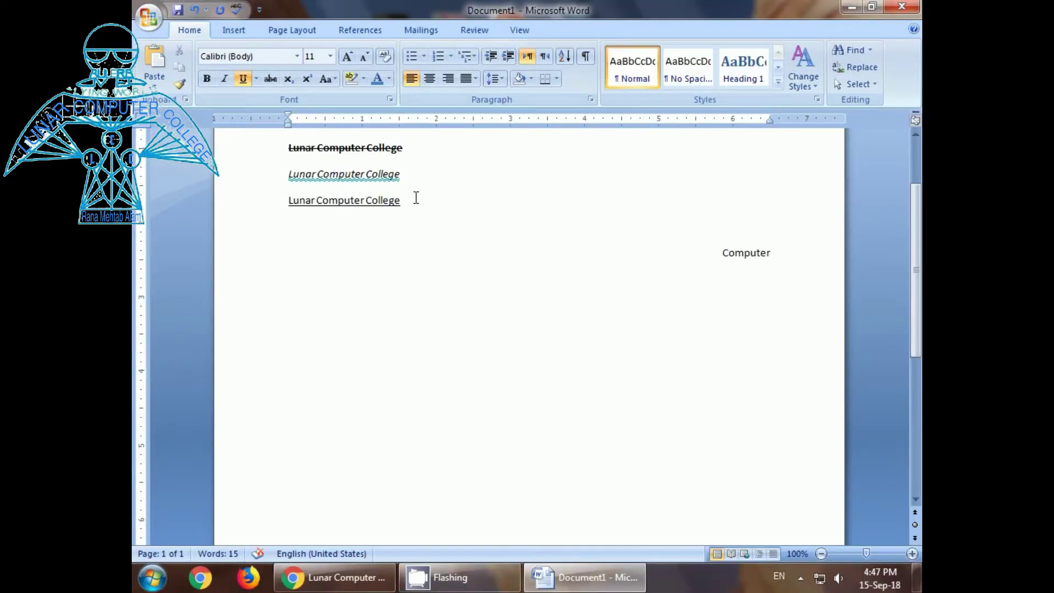
Type a line of filler text starting 'H ashdsakj daskj' below the Computer line
text(H ashdsakj daskj djksad kasj dkasj d kas d kas d as hd asdh sad)
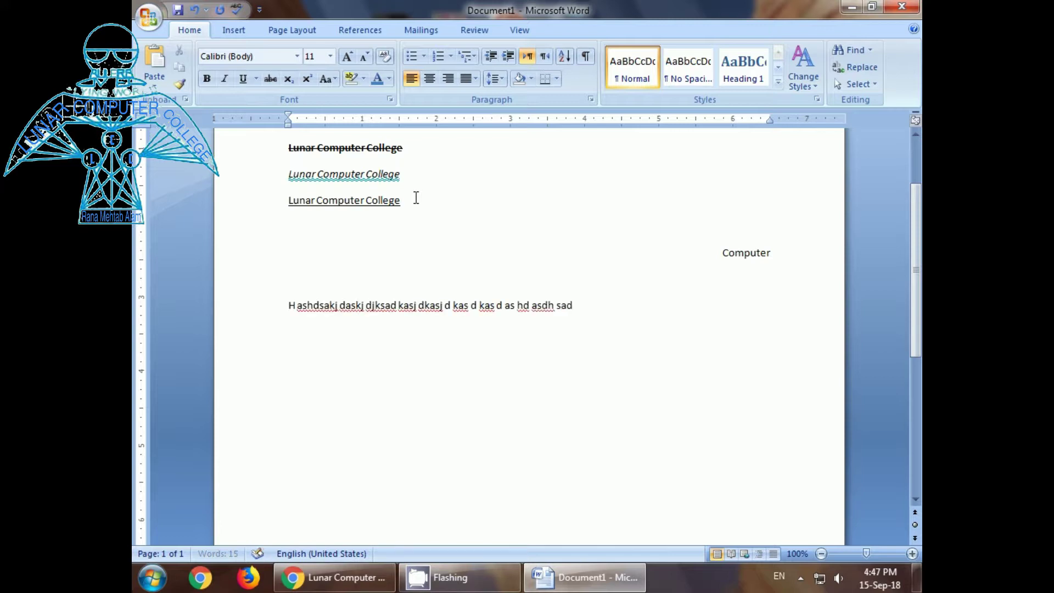
text(h asdh ash dash dash dkasdkashdksah d kashd ksahd hasd has)
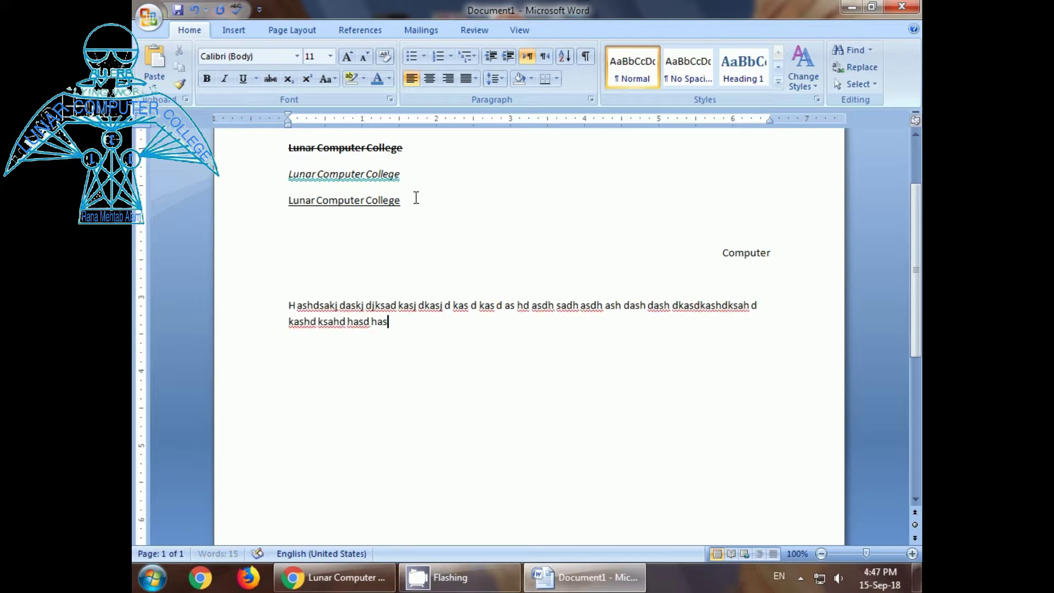
text(dh asdh askh das daskj dajh dksad kasdkjasdjkasdkj as)
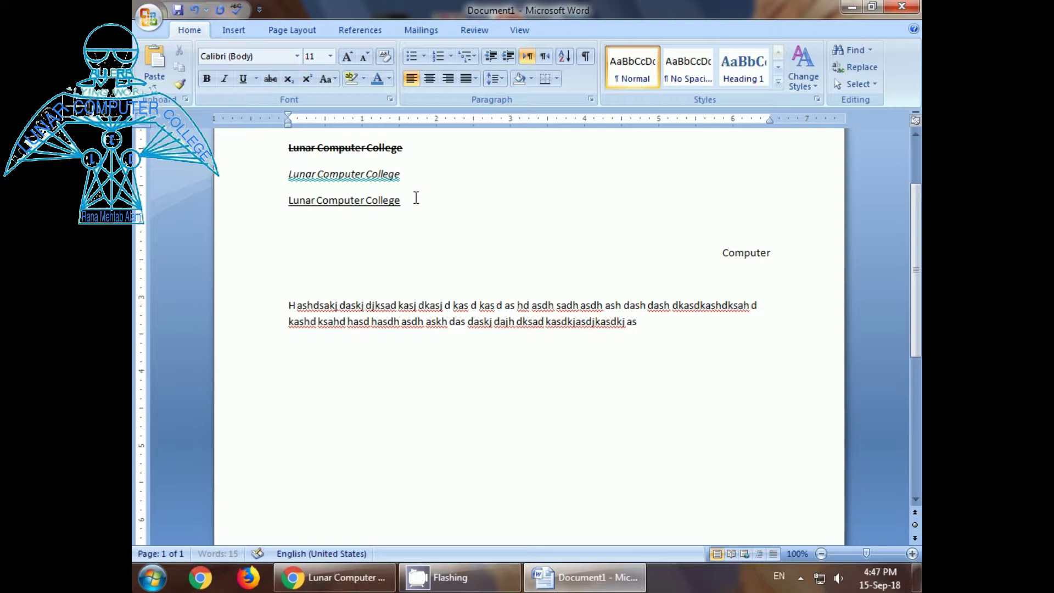
text(dkh sadh ash dash dash daskh dashk dasd kasdh sah dask)
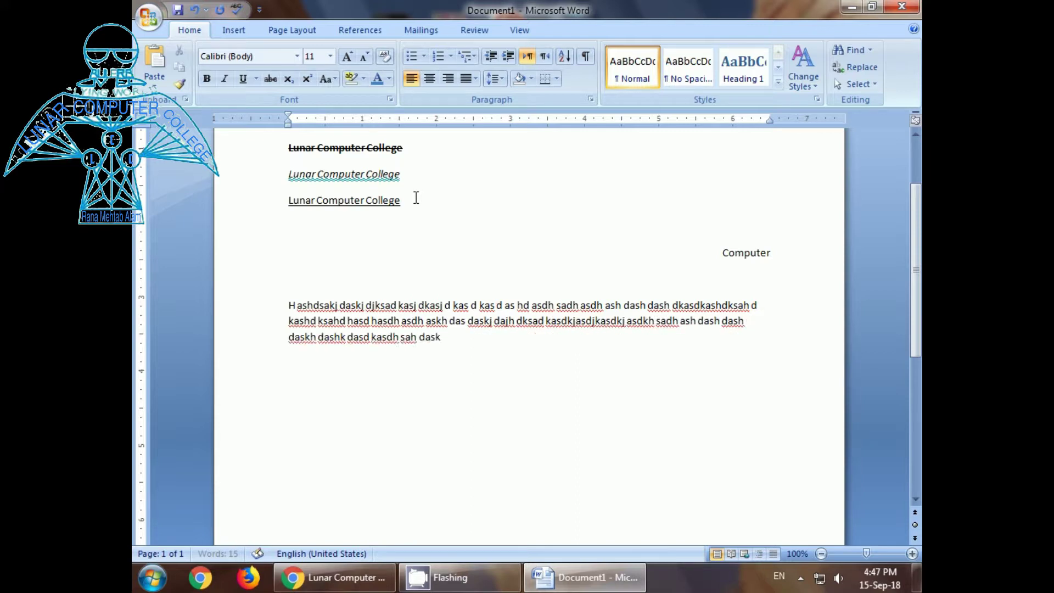
text(h daskj d kjasd askd ashdhasd jkas djasd jasd ashkd has dhashd askhd khasdhk)
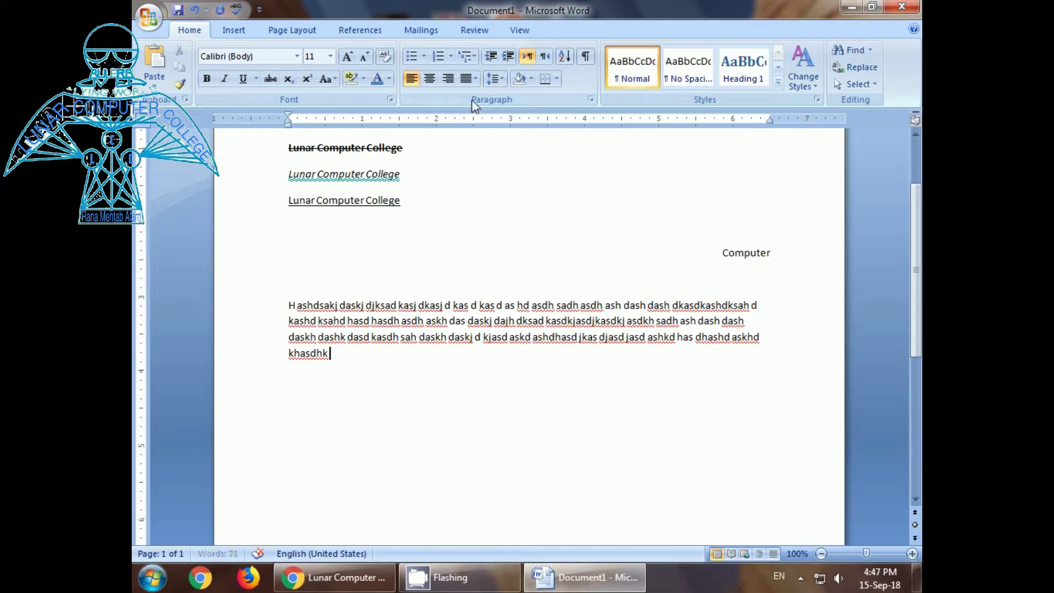
Apply Justify to the filler paragraph so it stretches to both margins
click(471, 81)
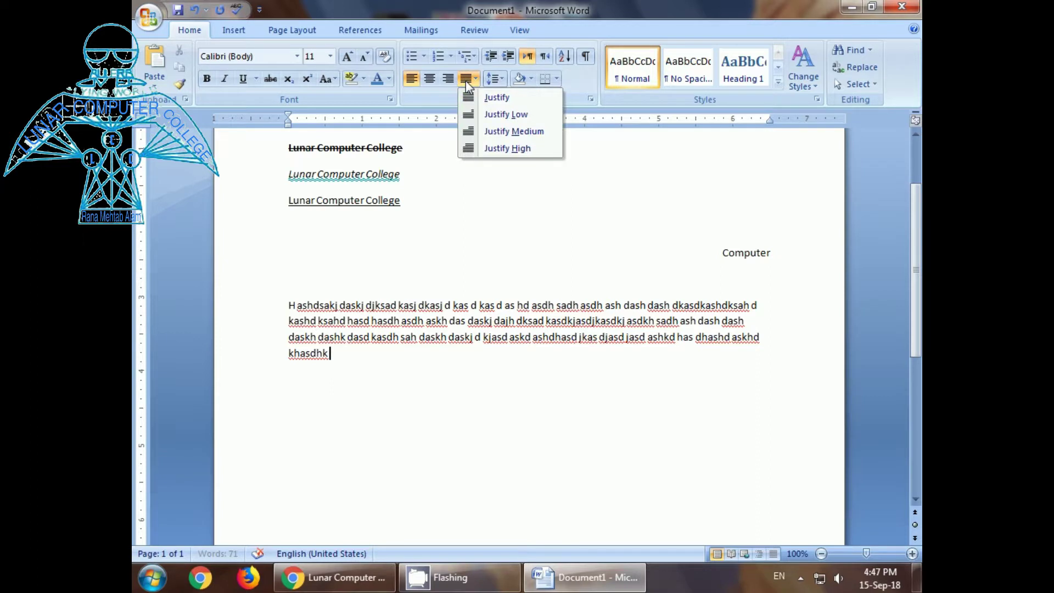
click(496, 97)
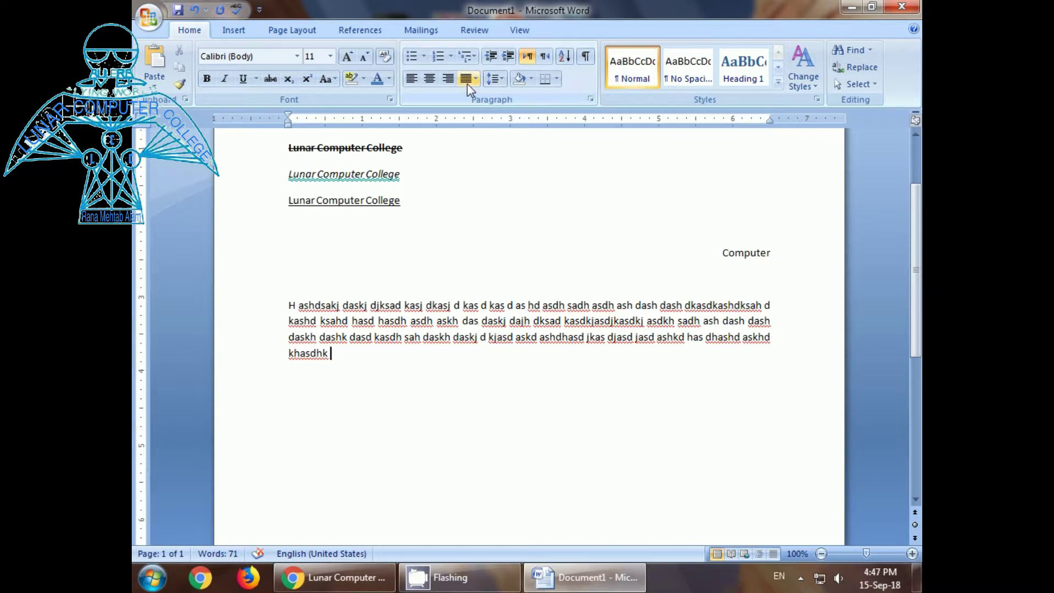
click(503, 83)
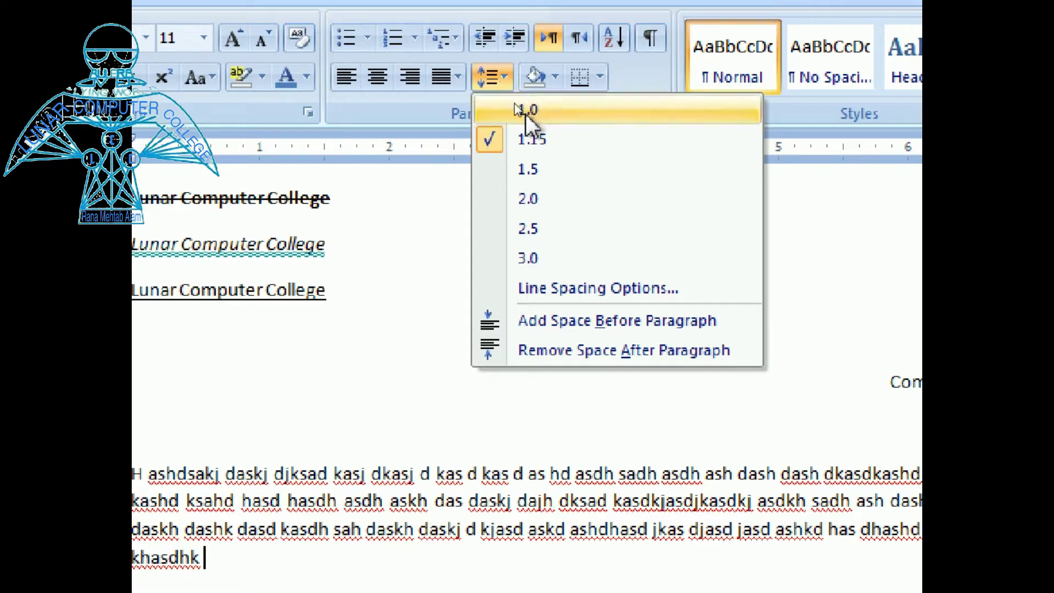
Try single, double, triple and 1.15 spacing, finally setting the filler paragraph to 1.5
click(514, 100)
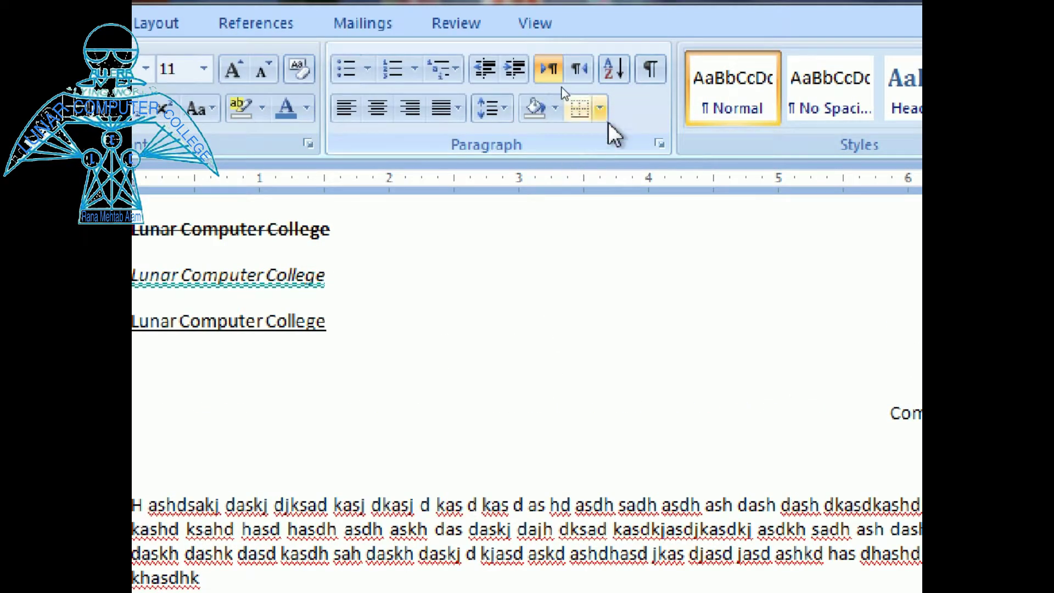
click(496, 109)
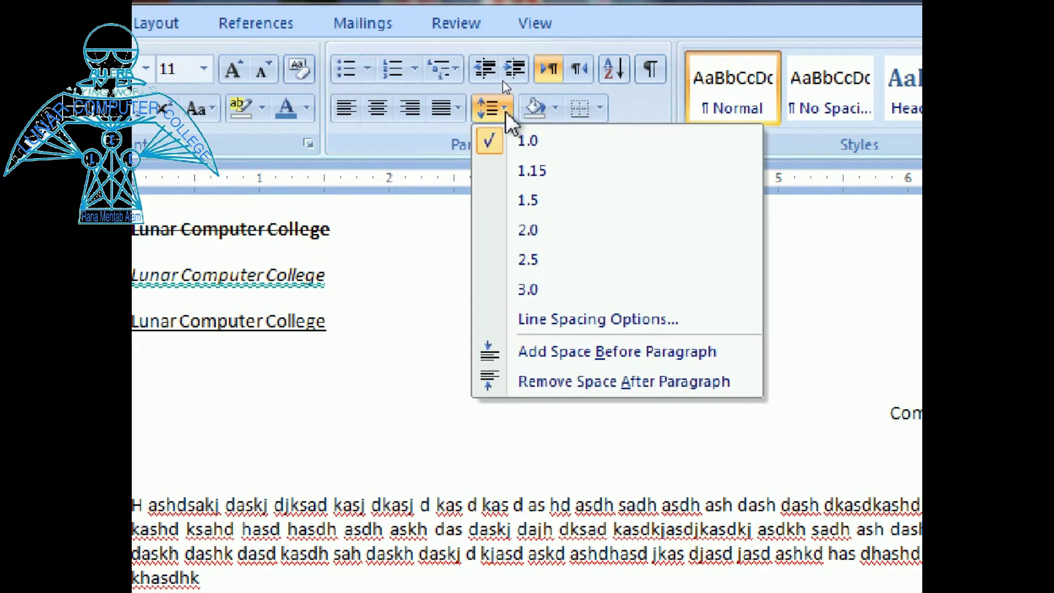
click(545, 229)
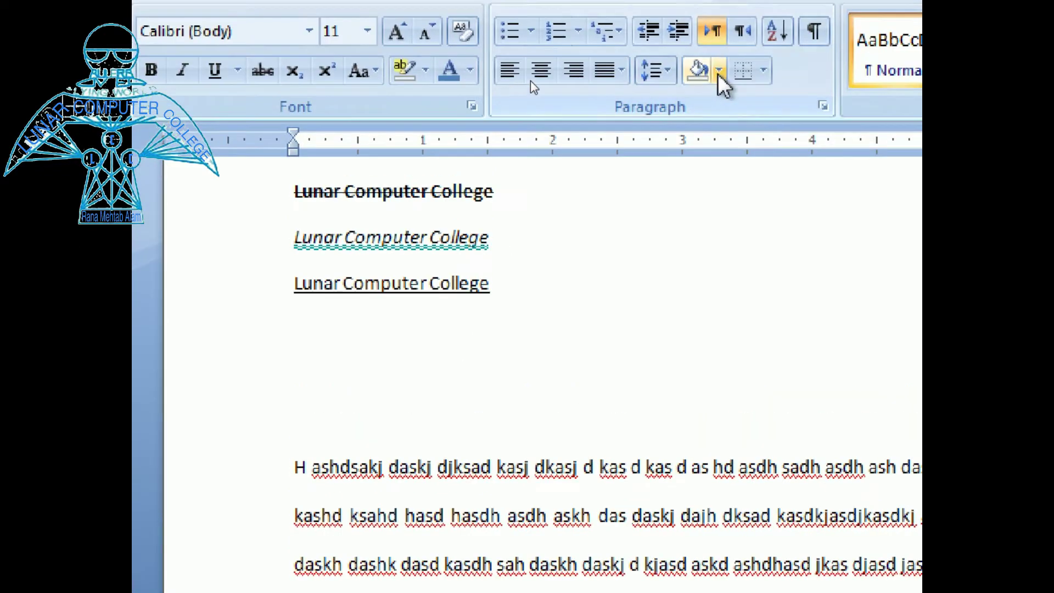
click(667, 77)
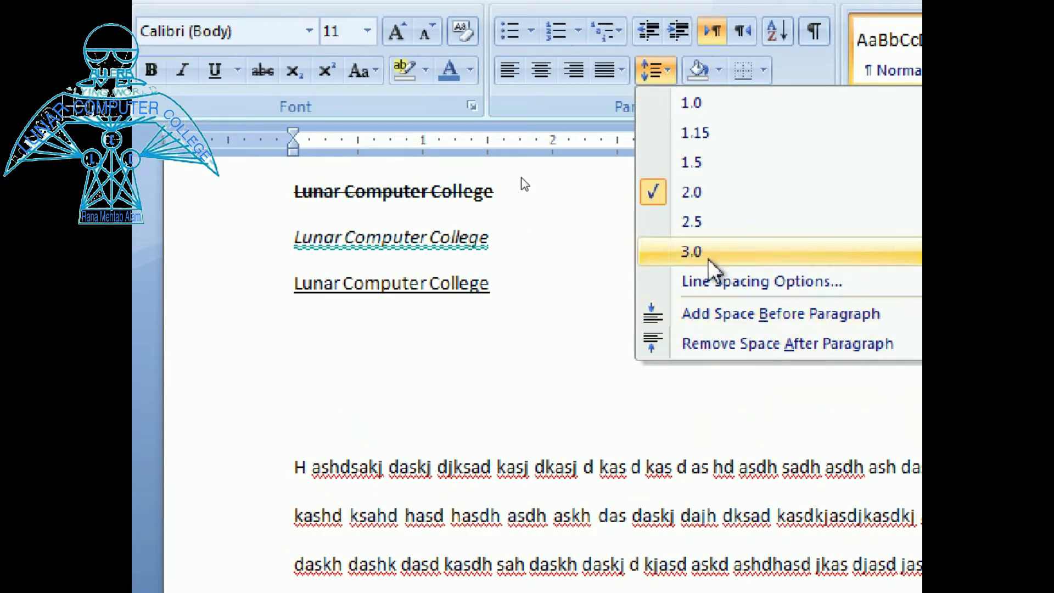
click(696, 249)
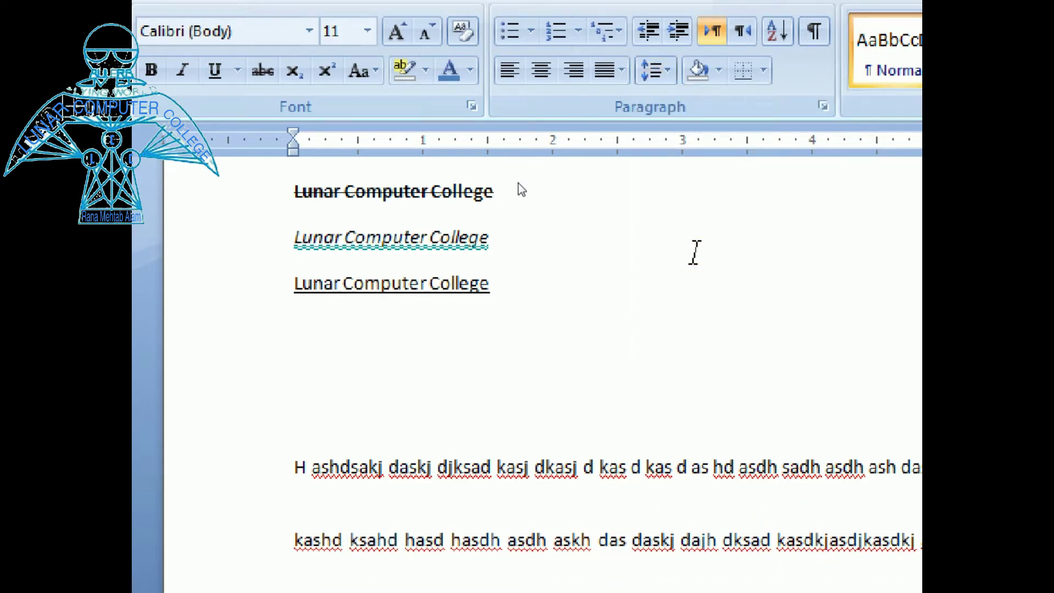
click(667, 70)
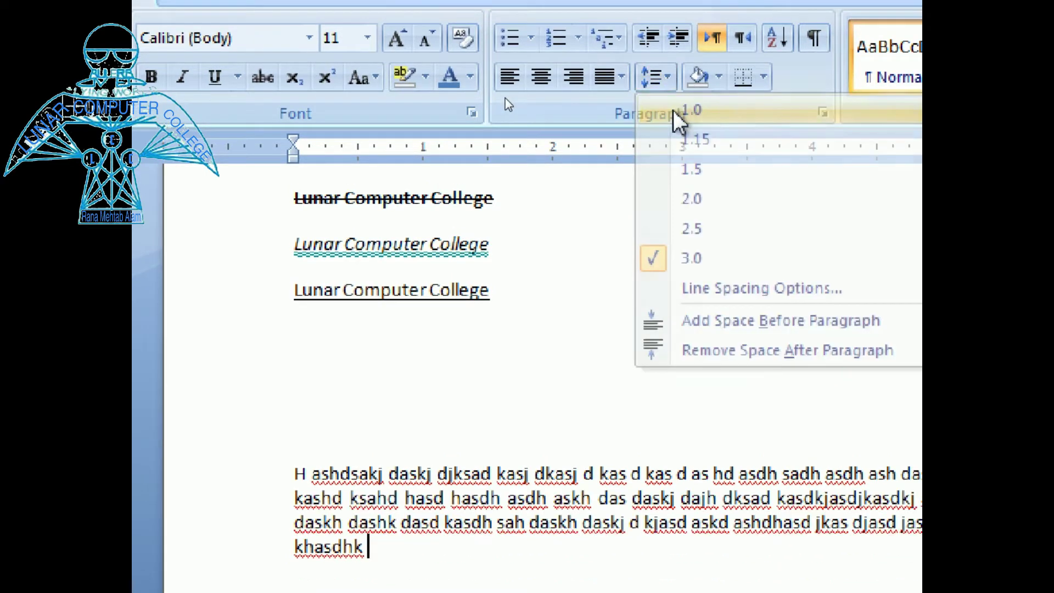
click(673, 110)
click(666, 80)
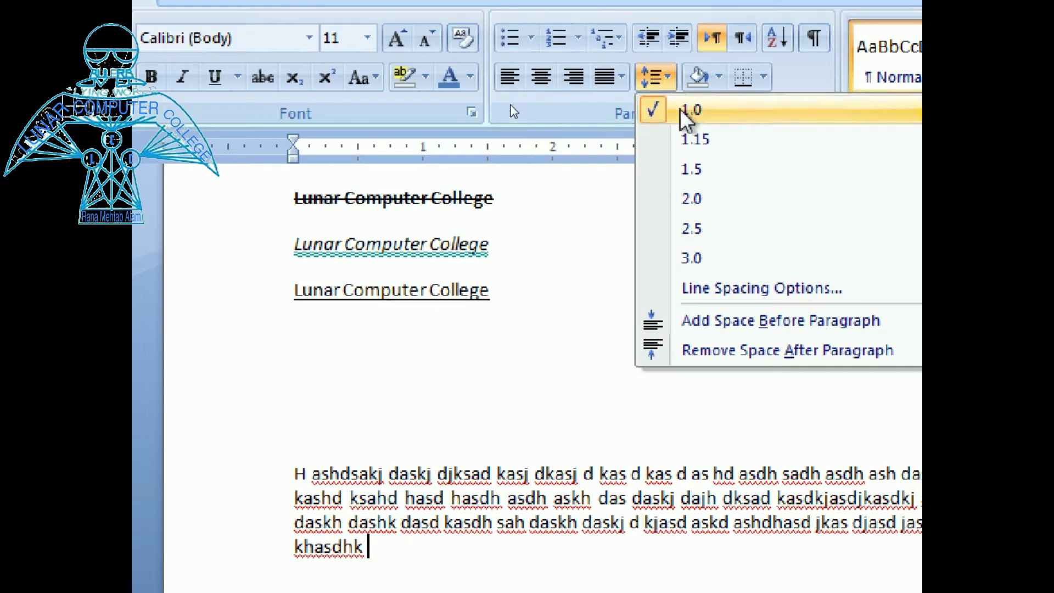
click(693, 139)
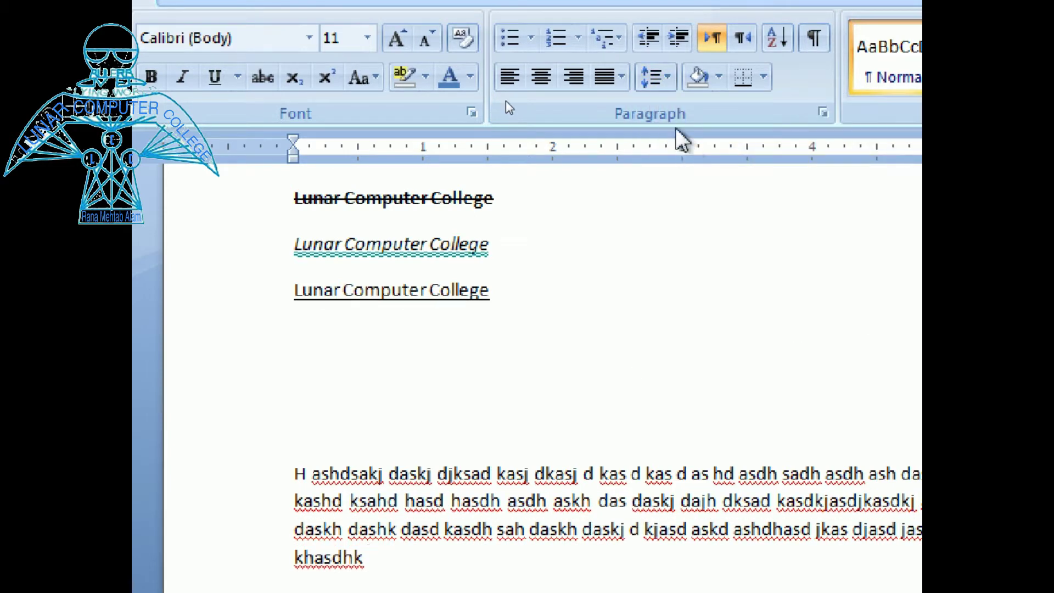
click(666, 79)
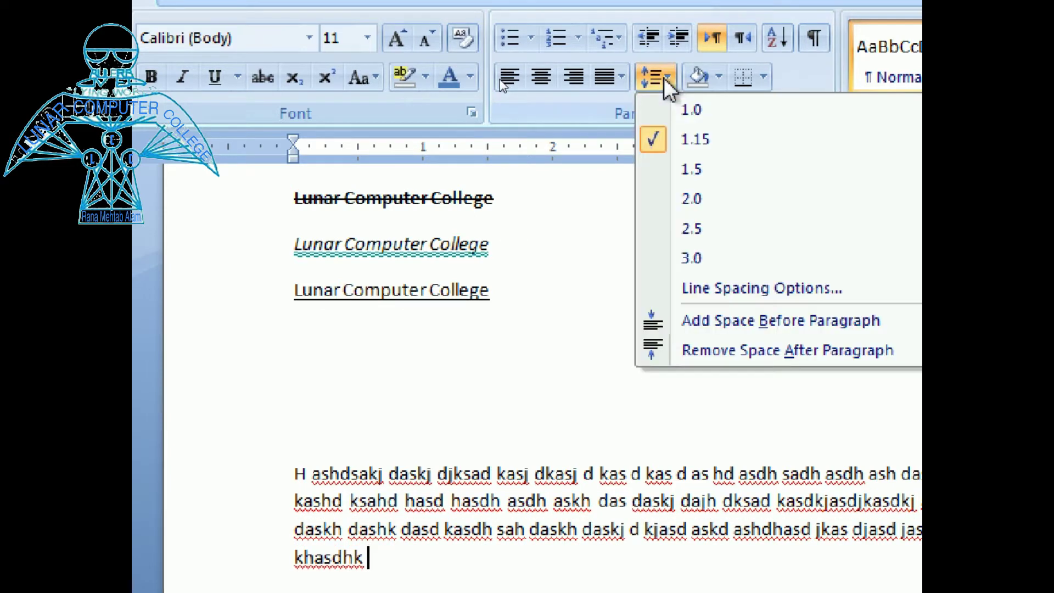
click(692, 170)
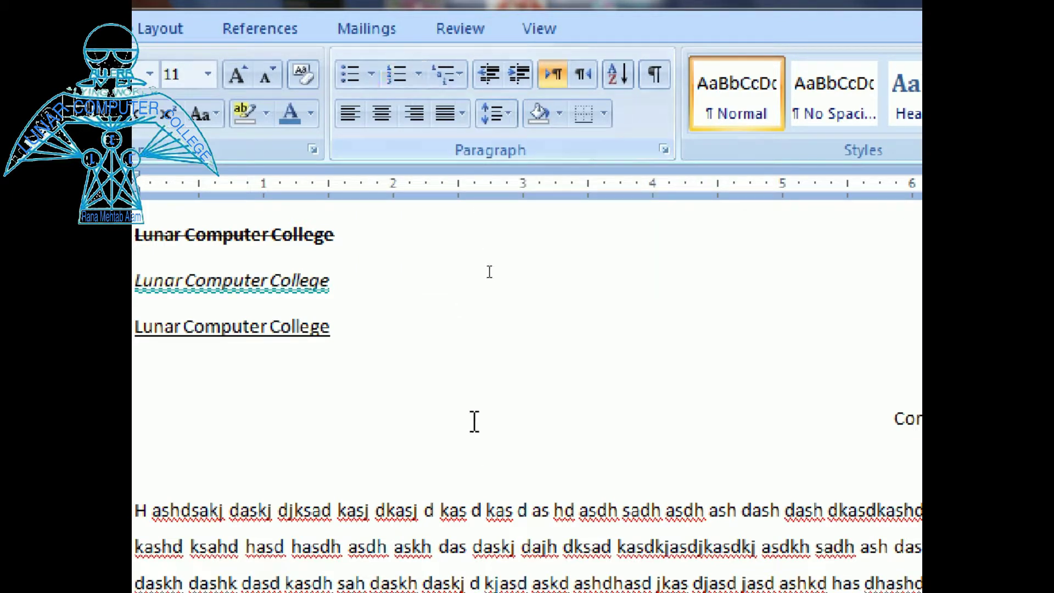
Right-align the empty line above the paragraph and select the three Lunar Computer College lines
click(489, 455)
key(ctrl+r)
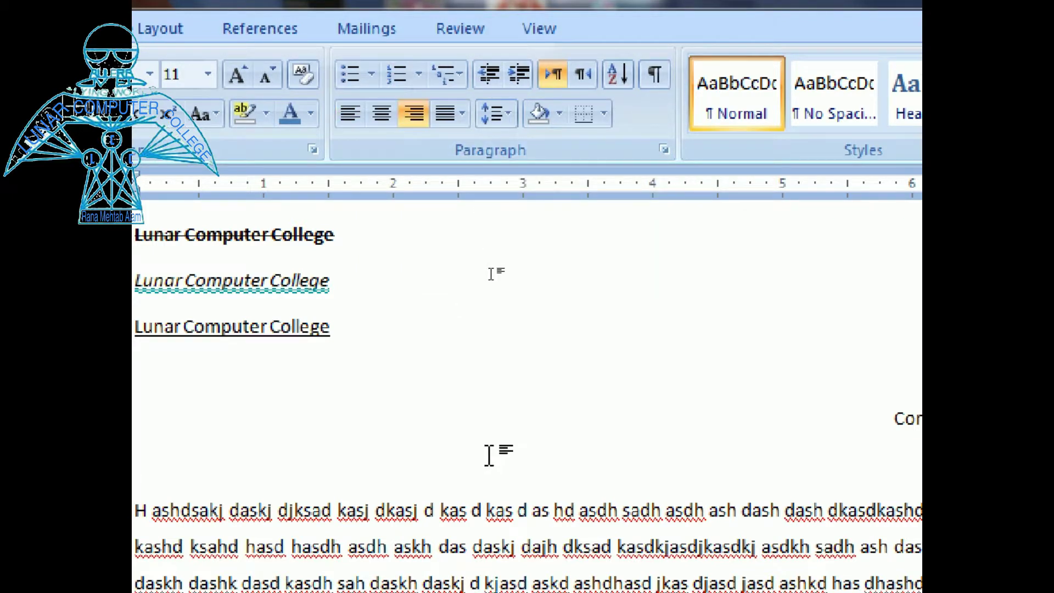
key(Up)
key(Up)
key(Up)
key(Up)
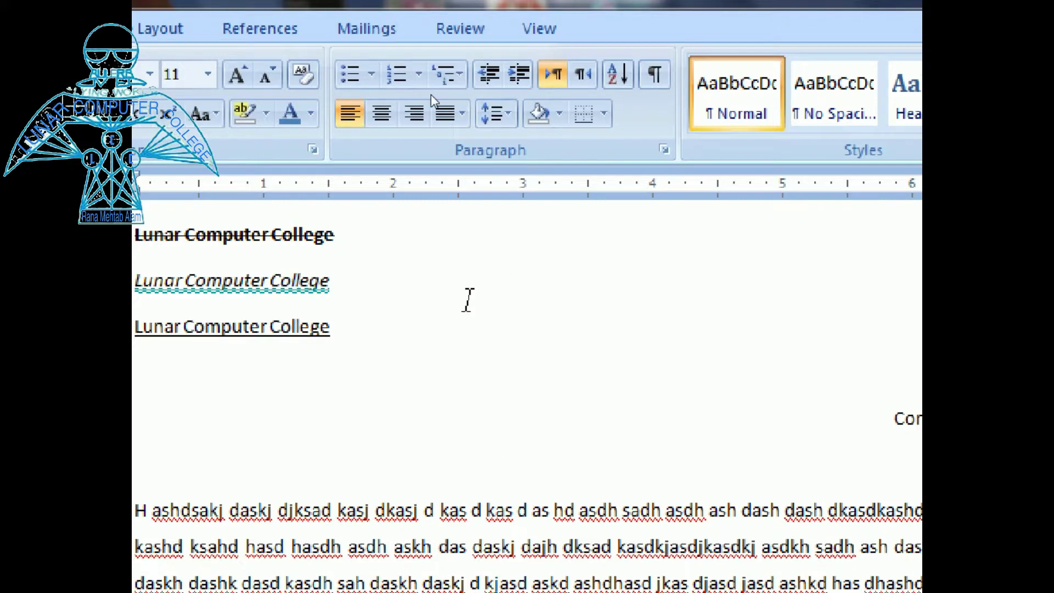
drag(351, 234, 555, 324)
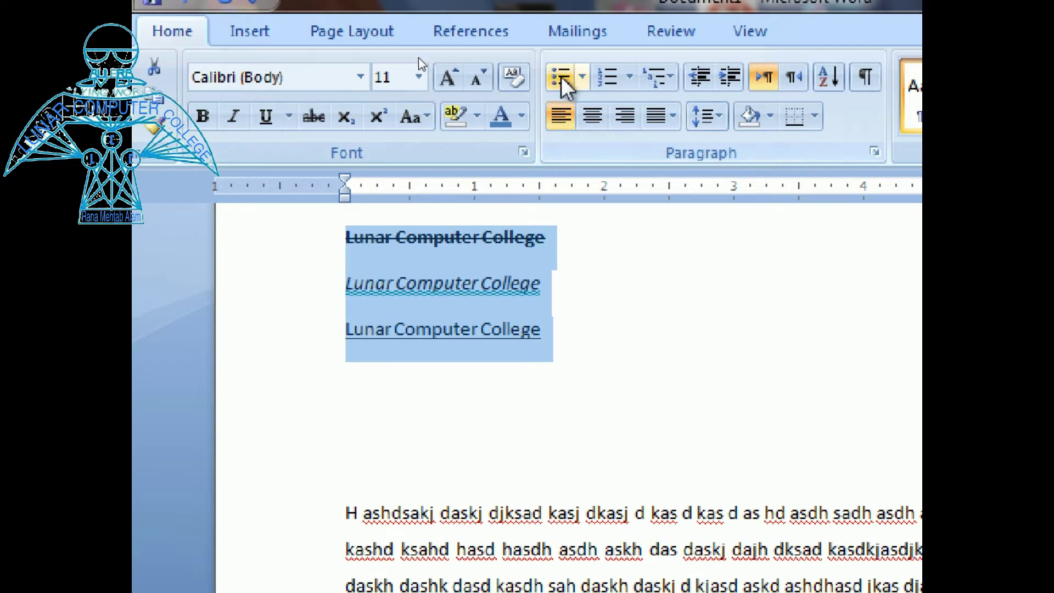
Try round bullets and 1) numbering, then apply a multilevel list numbering the lines 1., 2., 3
click(582, 75)
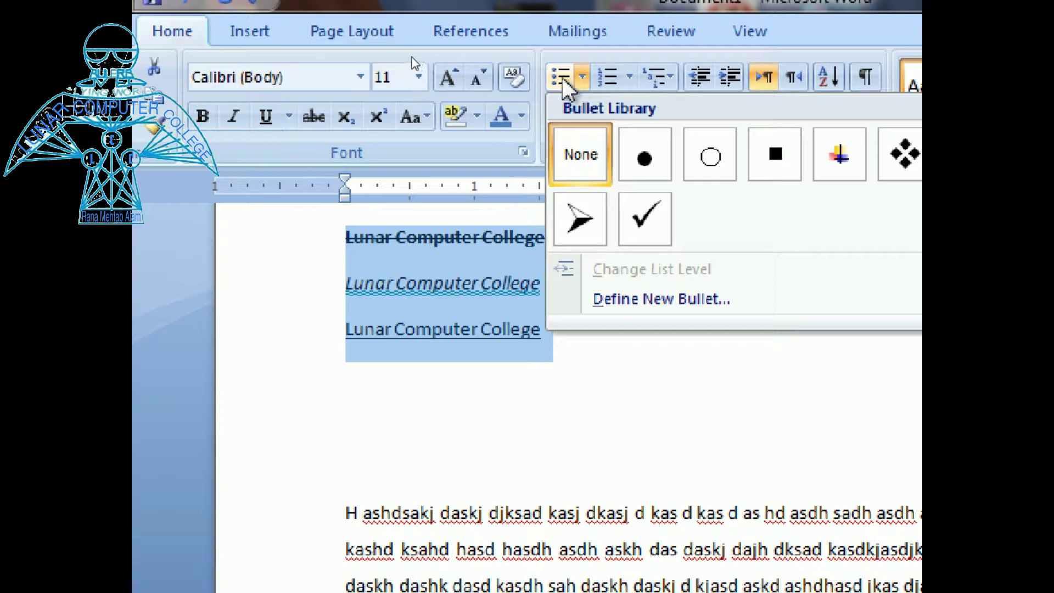
click(643, 158)
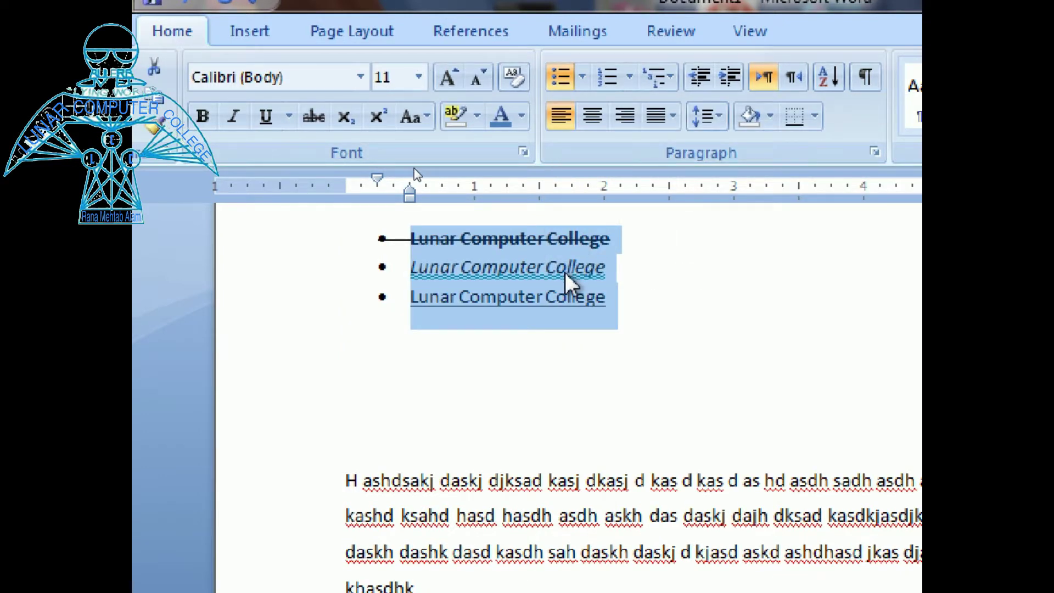
click(607, 77)
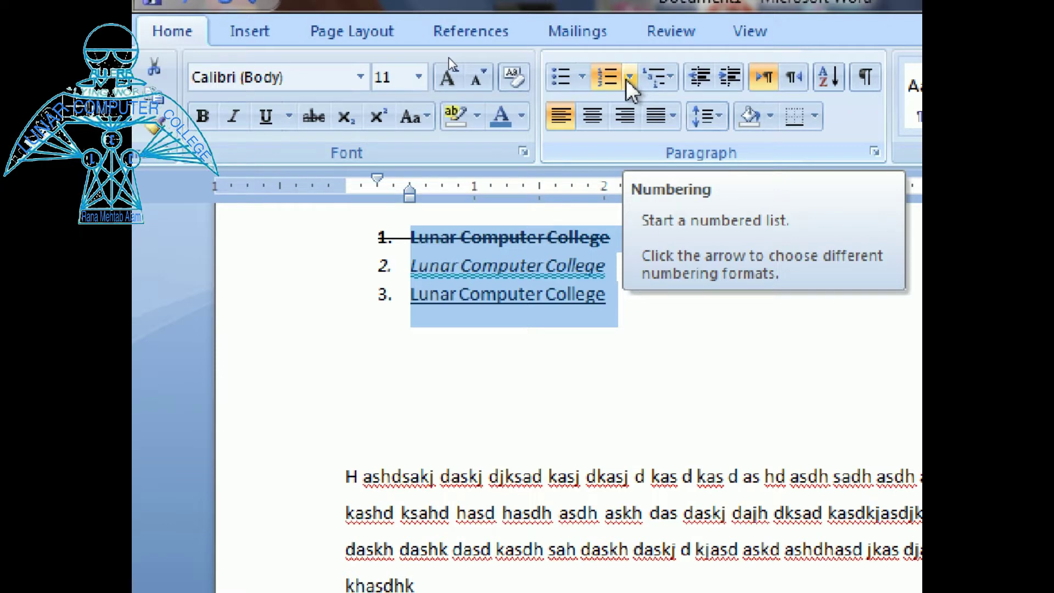
click(631, 78)
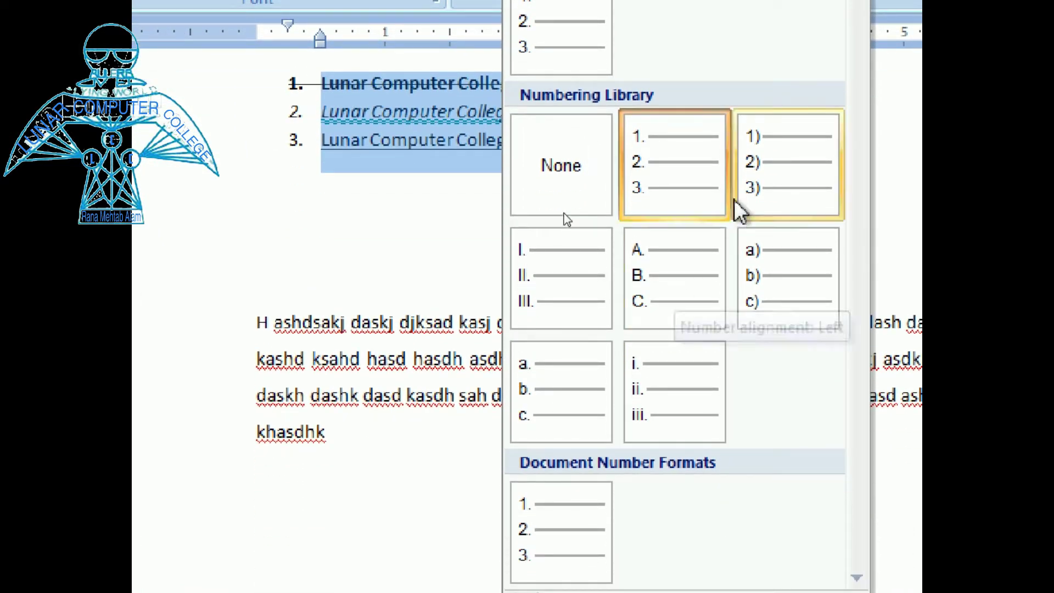
click(772, 182)
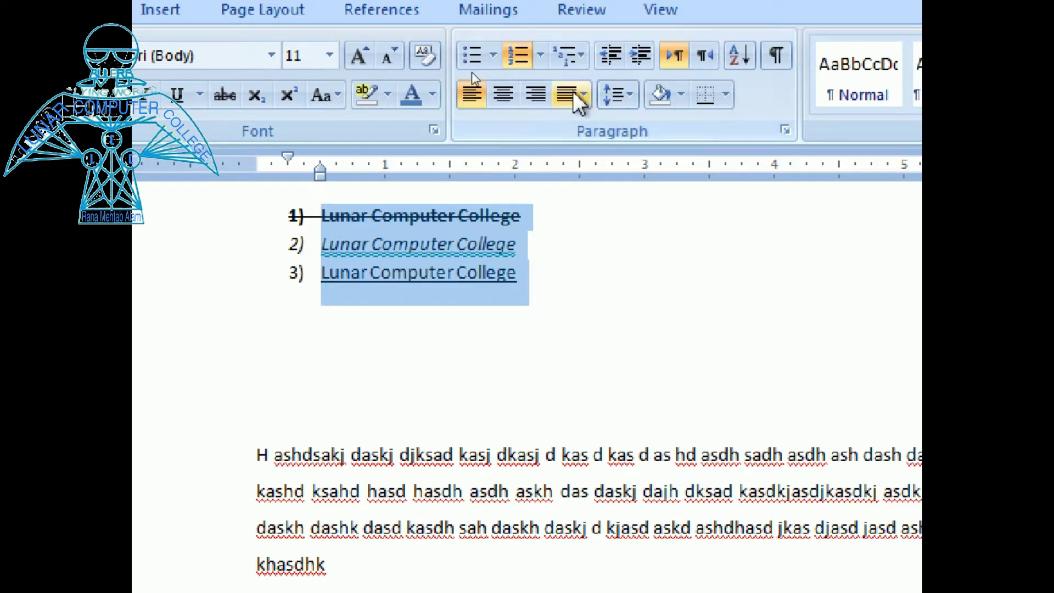
click(583, 79)
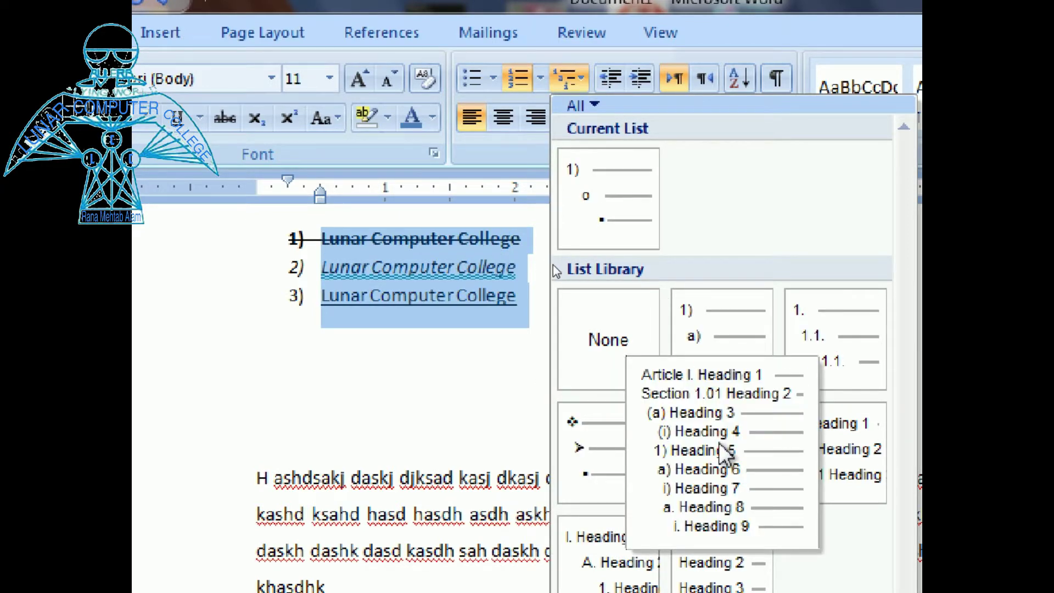
click(835, 339)
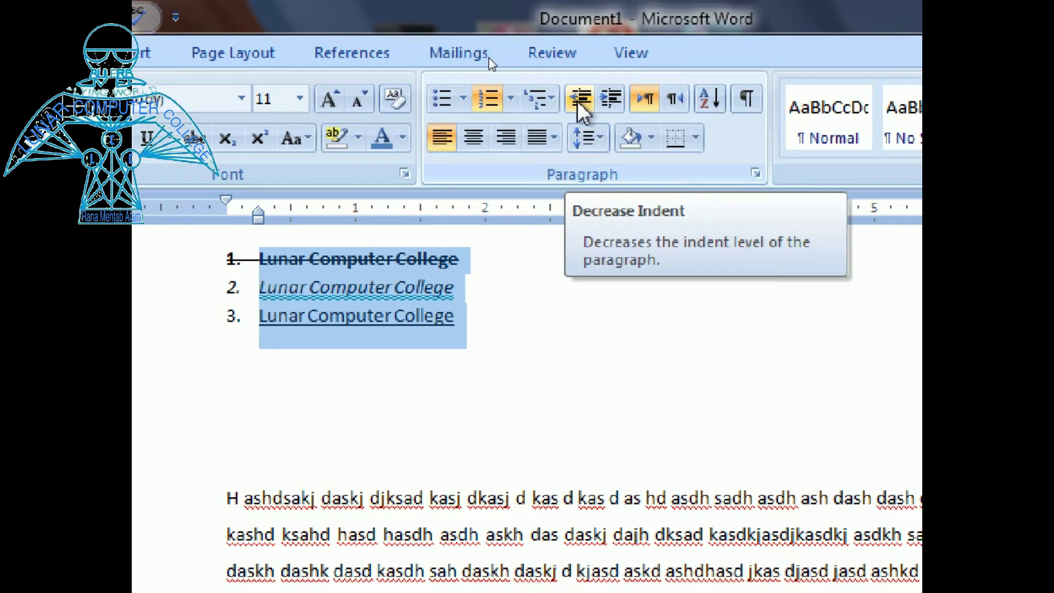
click(615, 103)
click(615, 102)
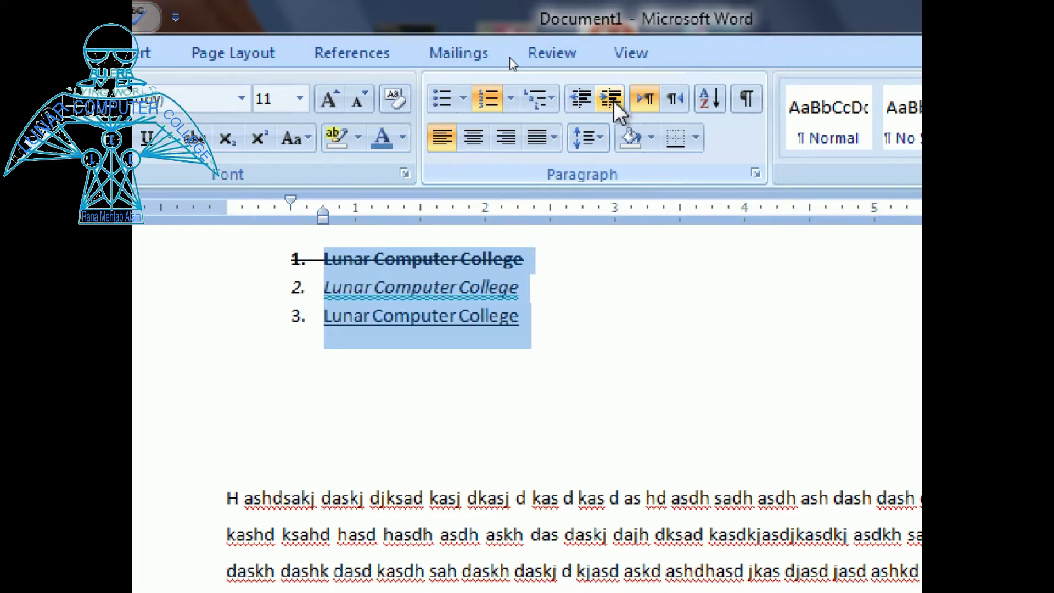
click(615, 103)
click(615, 103)
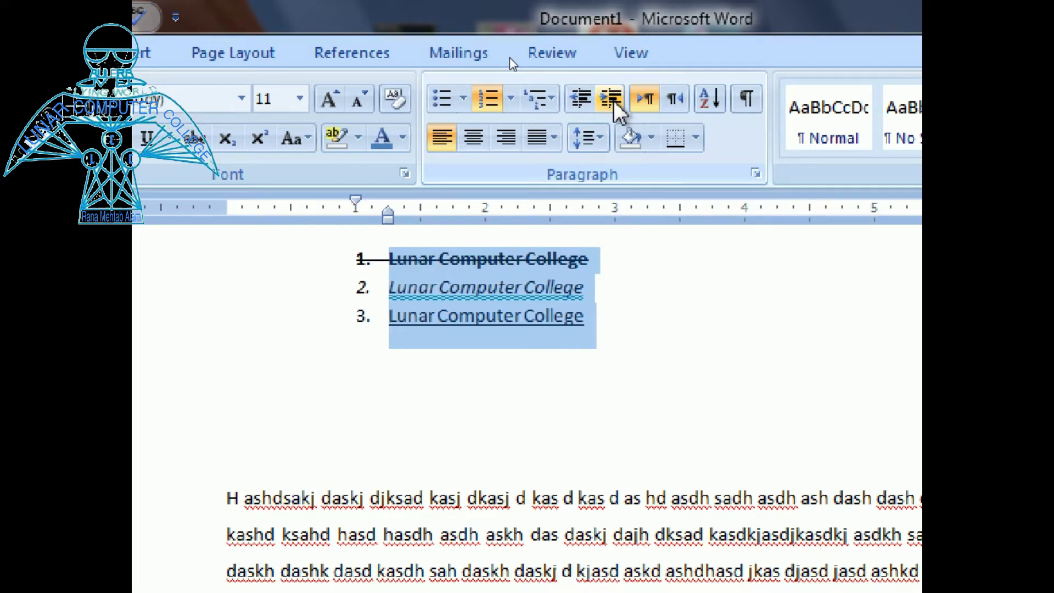
click(580, 100)
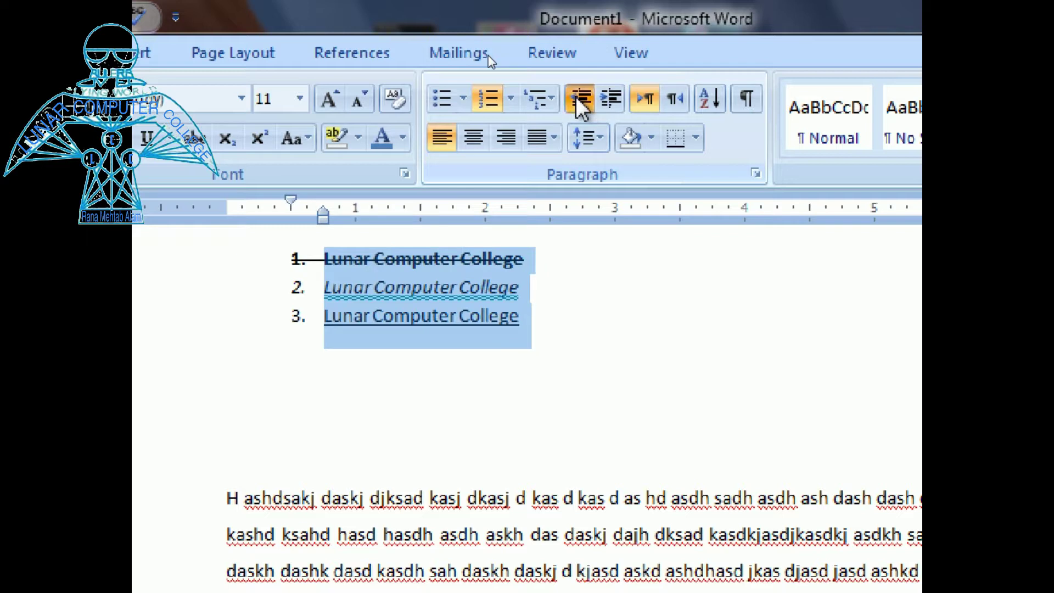
click(581, 107)
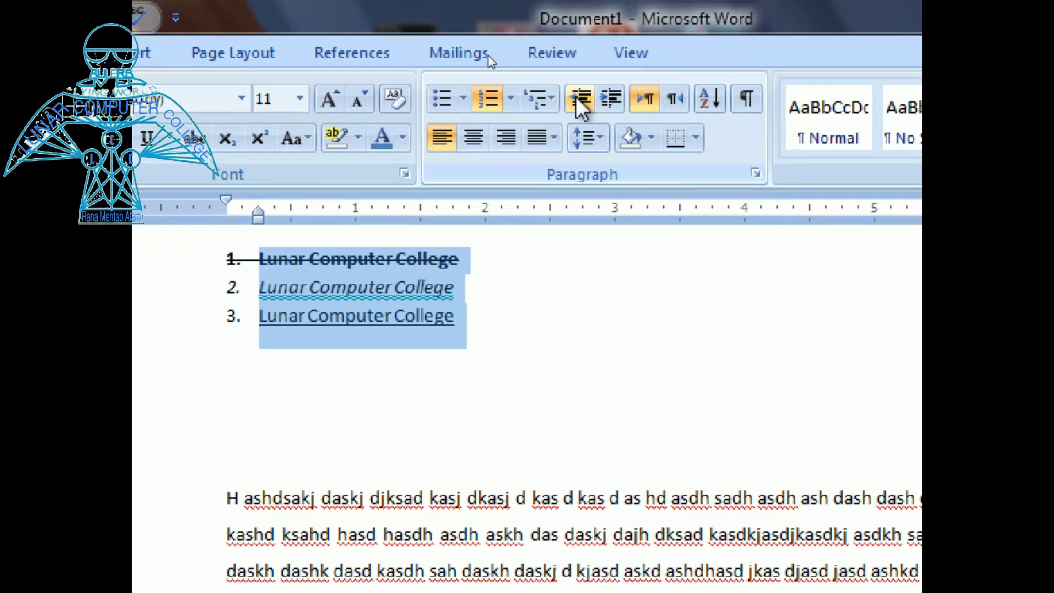
click(613, 102)
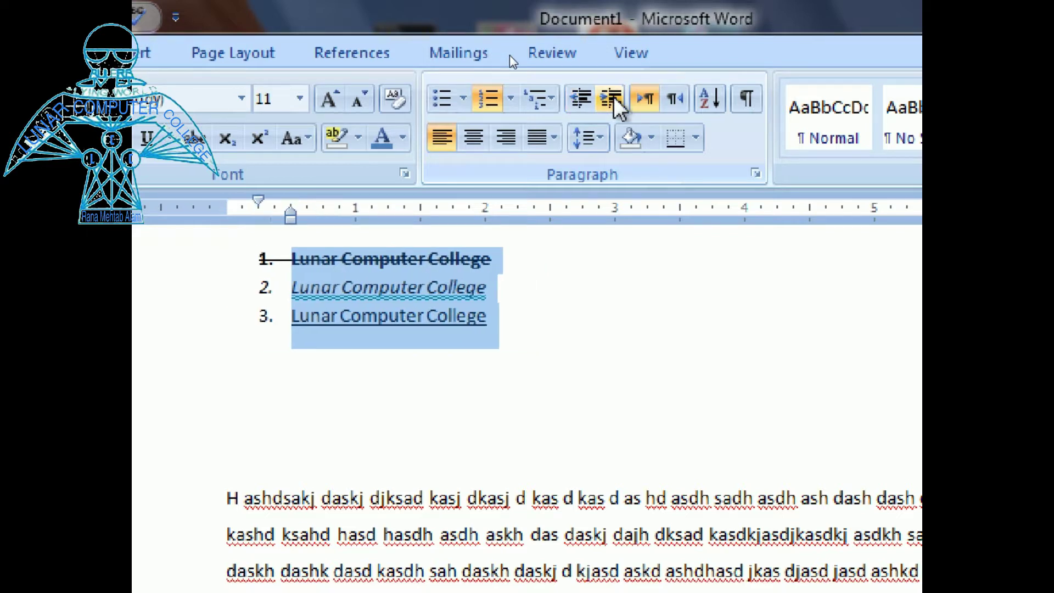
click(587, 111)
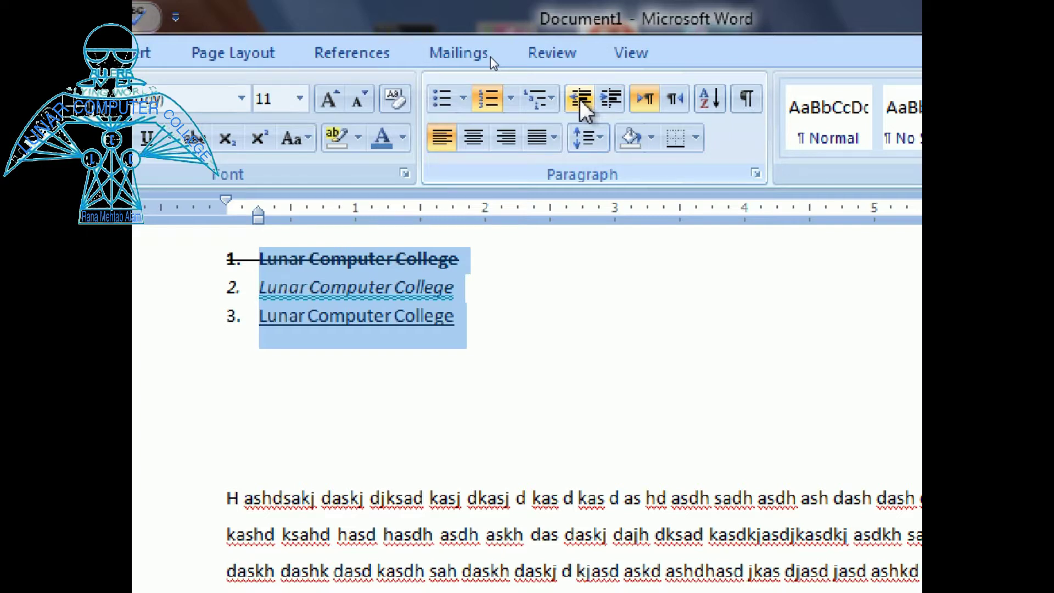
click(470, 404)
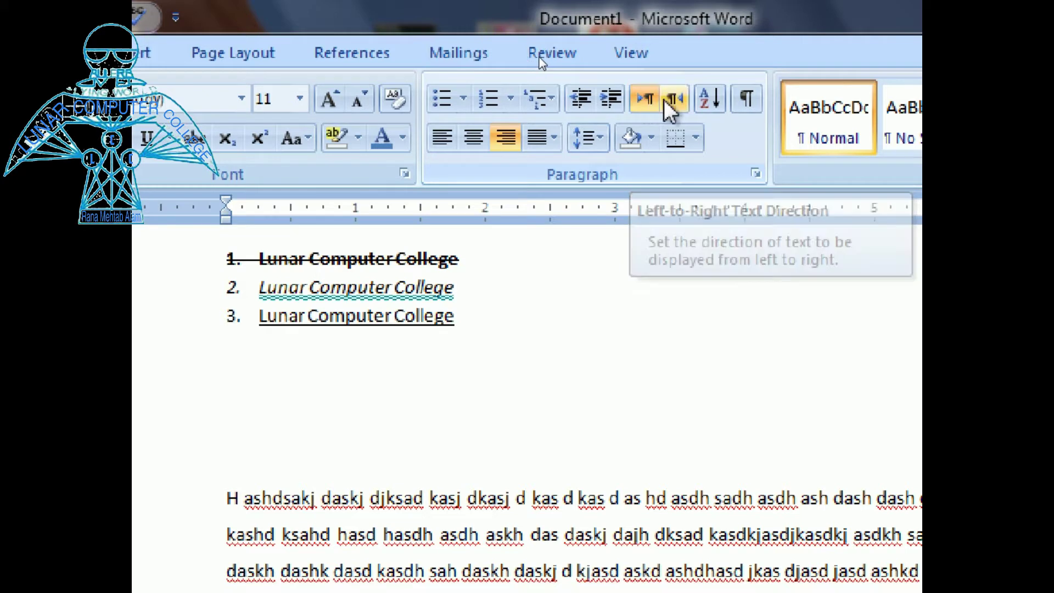
Type the author's full name on the empty line below the list, correcting a typo, then start a new line
click(460, 365)
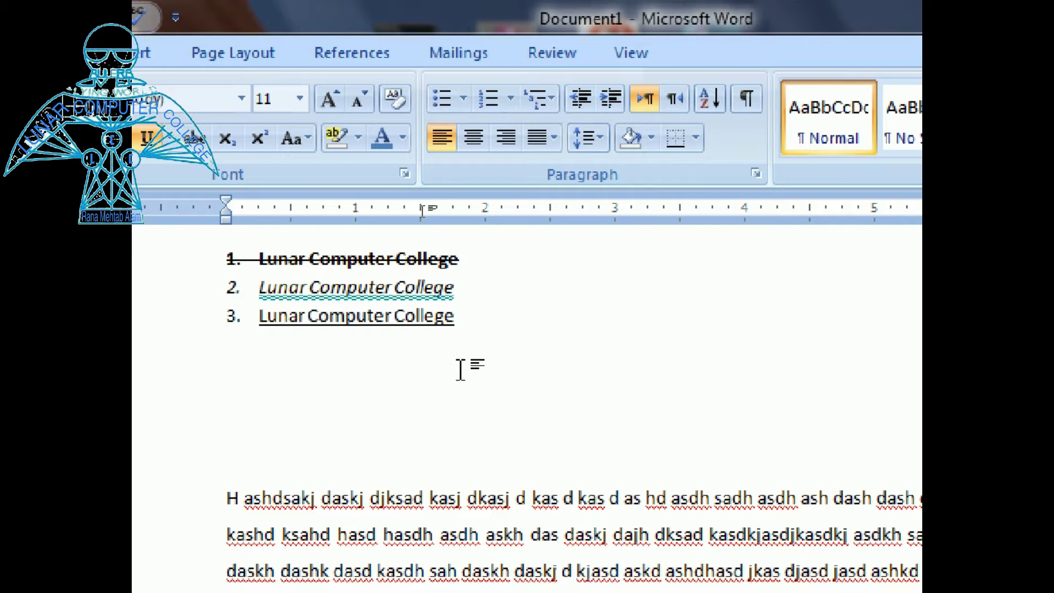
text(Rana Meh)
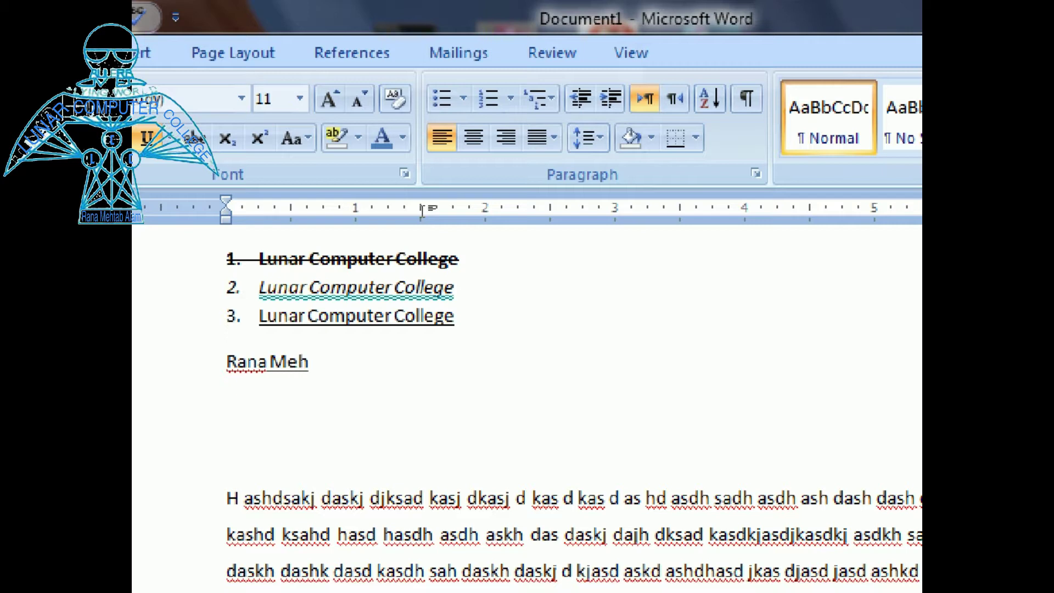
text(tab Alam)
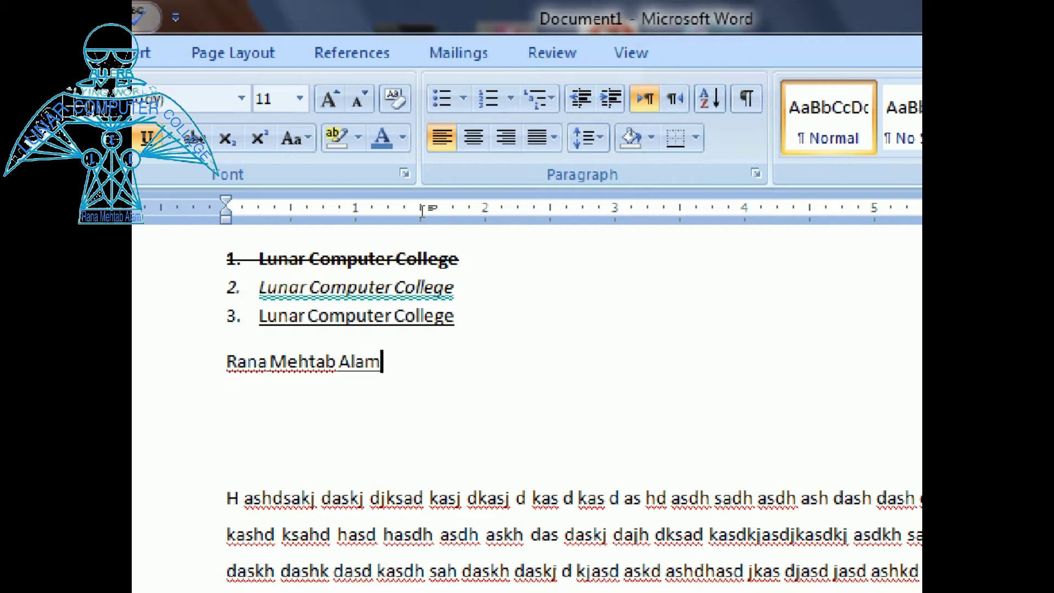
key(Return)
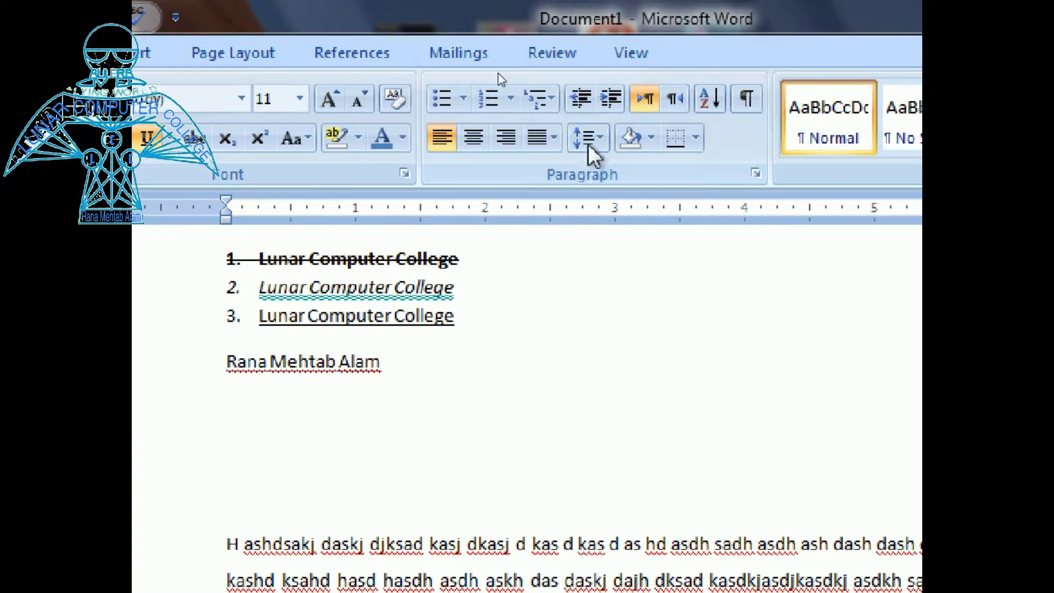
Set right-to-left text direction, switch the keyboard to Urdu, and type the author's name in Urdu
click(677, 102)
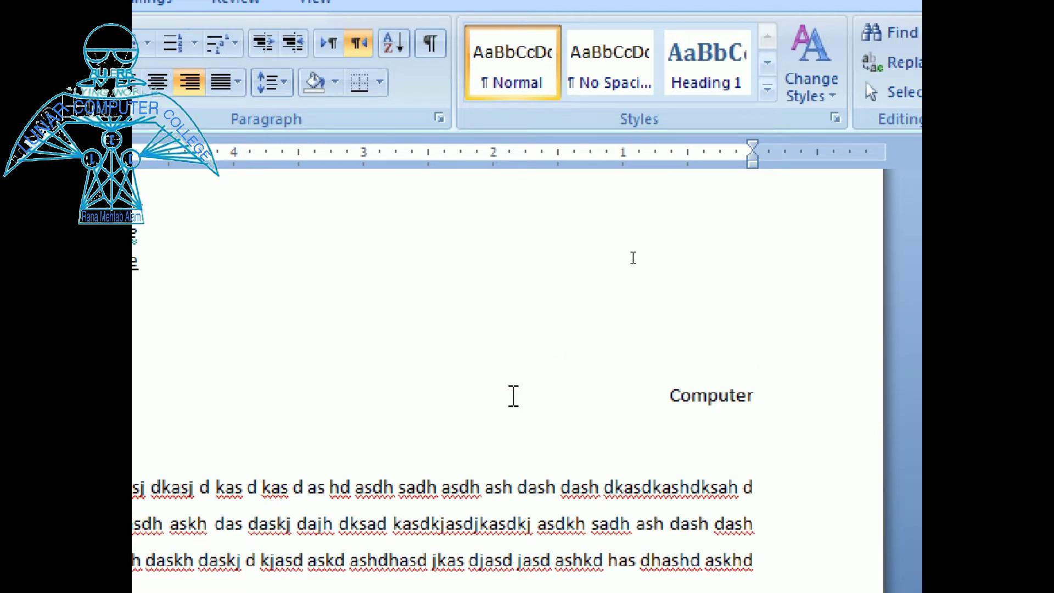
key(alt+shift)
text(انا مہتاب )
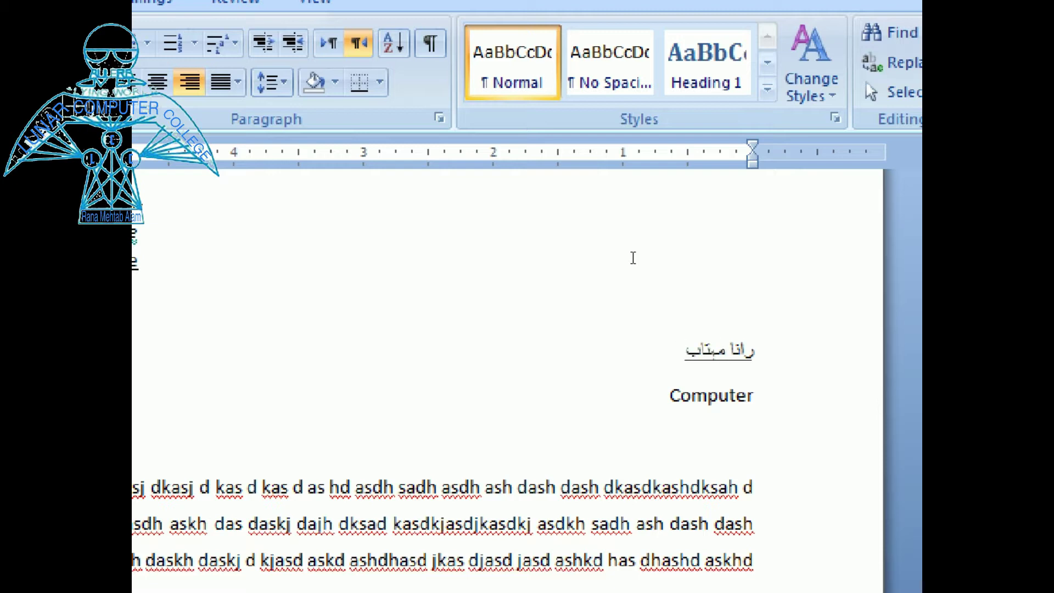
text(عالم)
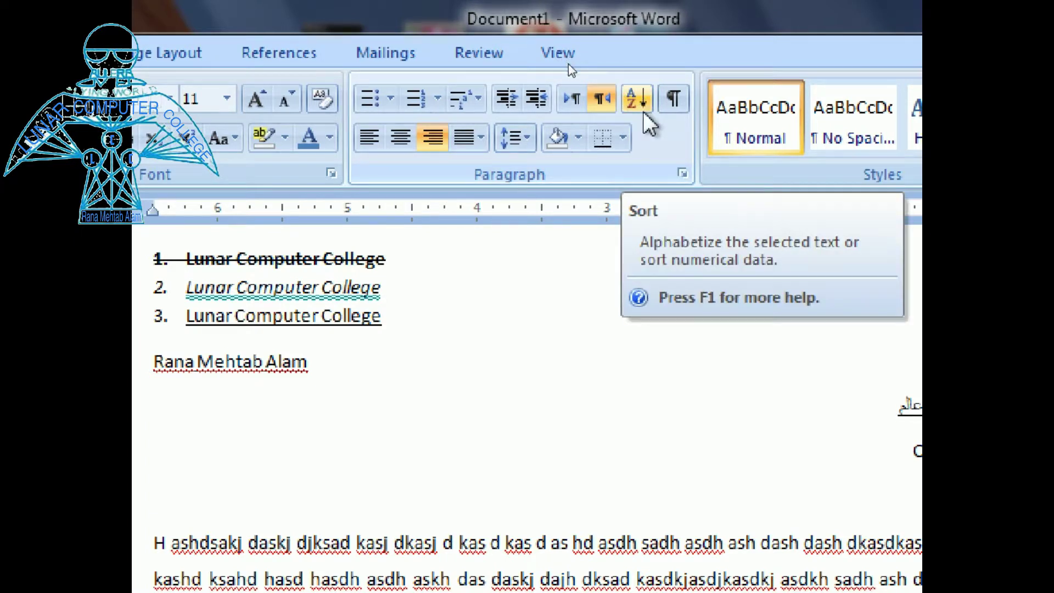
click(535, 368)
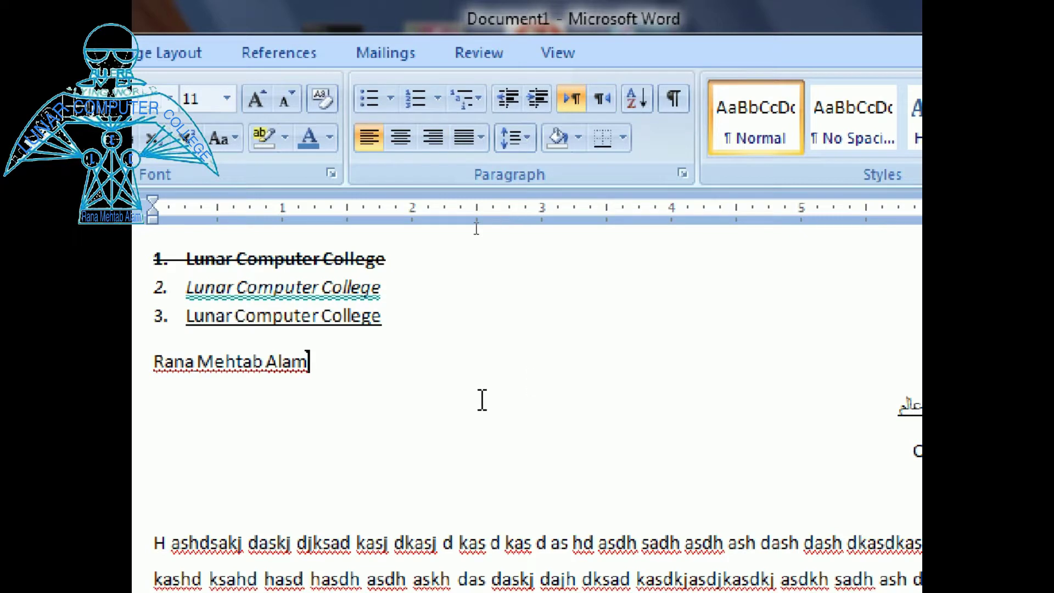
click(346, 450)
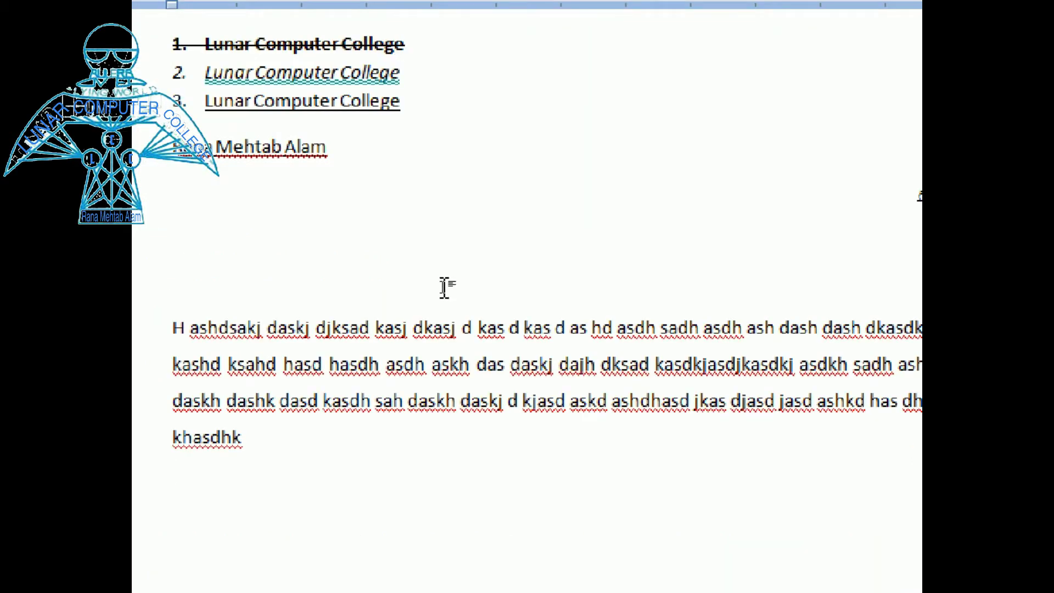
text(Q)
key(Return)
text(w)
key(Return)
text(e)
key(Return)
text(r)
key(Return)
text(t)
key(Return)
text(y)
key(Return)
text(u)
key(Return)
text(i)
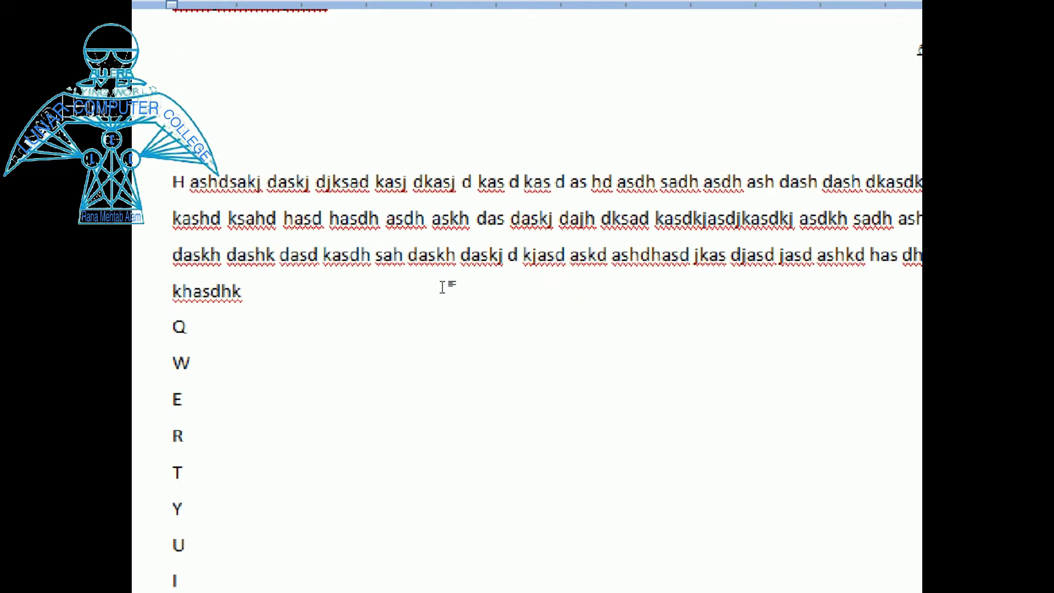
text( o p a s d f)
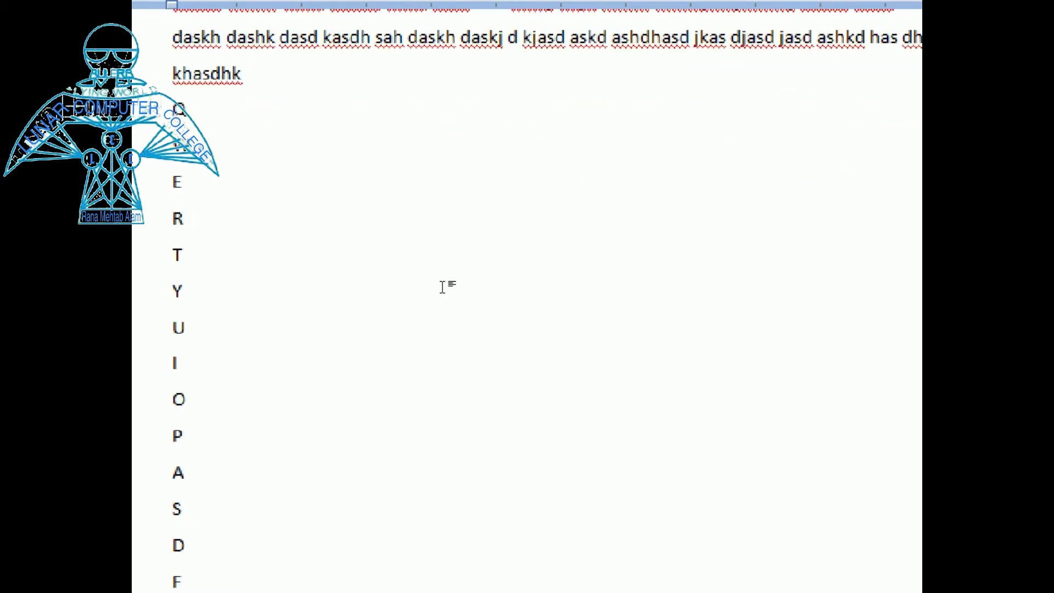
key(Return)
text(g)
key(Return)
text(h j k l)
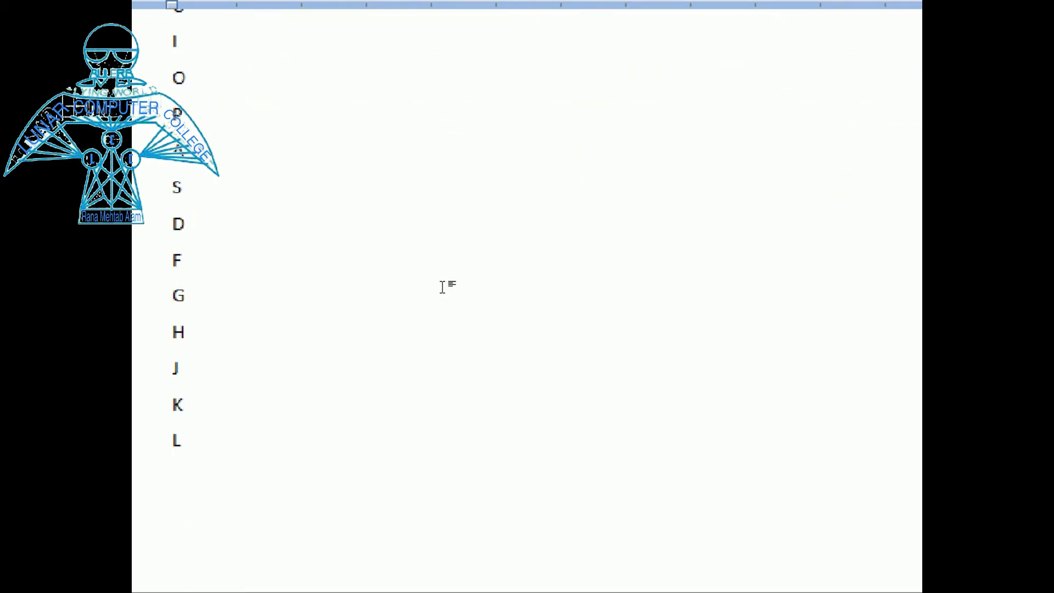
text(   z x)
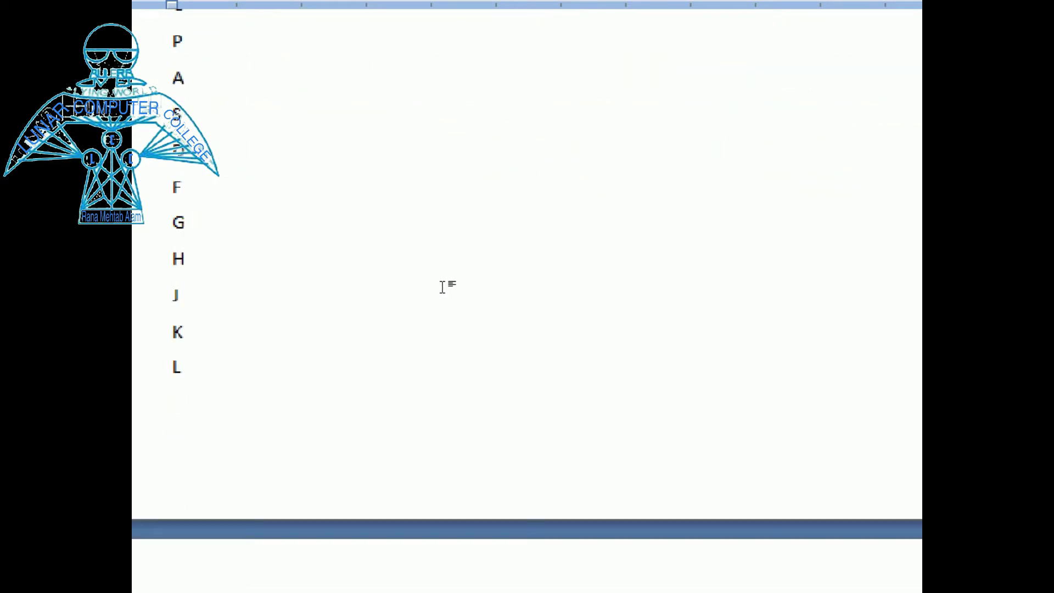
text( c v)
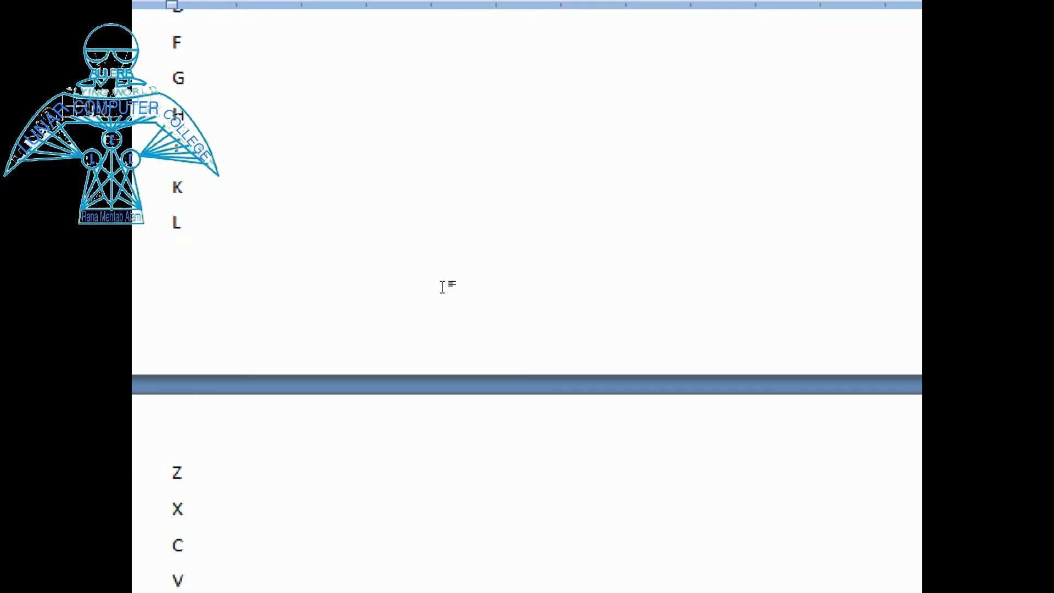
key(Up)
key(Up)
key(Up)
key(Up)
key(Up)
key(Up)
key(Up)
key(Up)
key(Up)
key(Up)
key(Up)
key(Up)
key(Up)
key(Up)
key(Up)
key(Up)
key(Up)
key(Up)
key(Up)
key(Up)
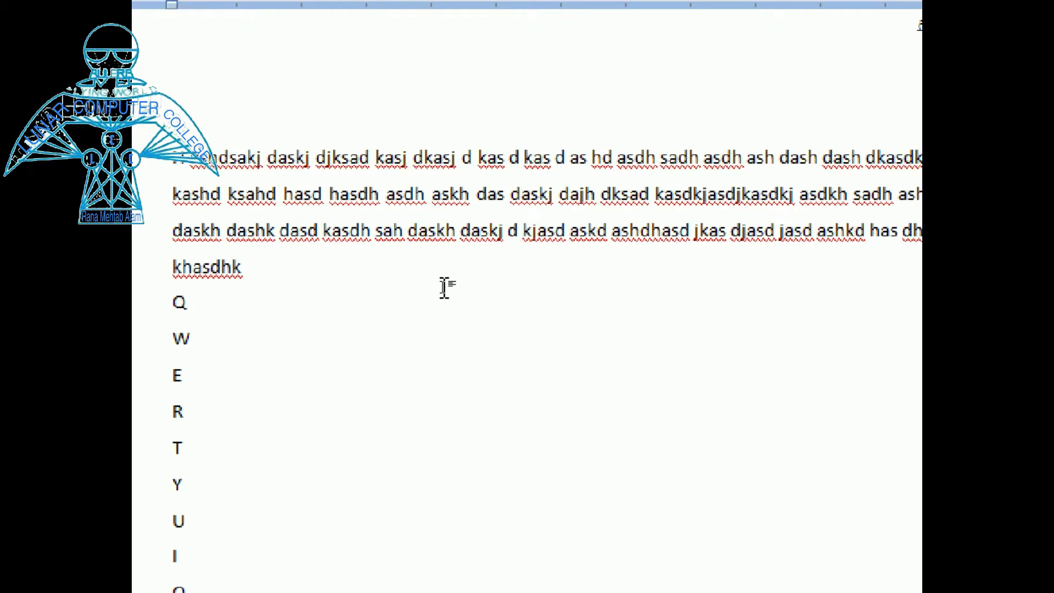
key(Down)
key(Down)
key(Down)
key(Left)
Select the letter lines and sort them in Descending order so they run Z, Y, X downward
key(shift+Down)
key(shift+Down)
key(shift+Down)
key(shift+Down)
key(shift+Down)
key(shift+Down)
key(shift+Down)
key(shift+Down)
key(shift+Down)
key(shift+Down)
key(shift+Down)
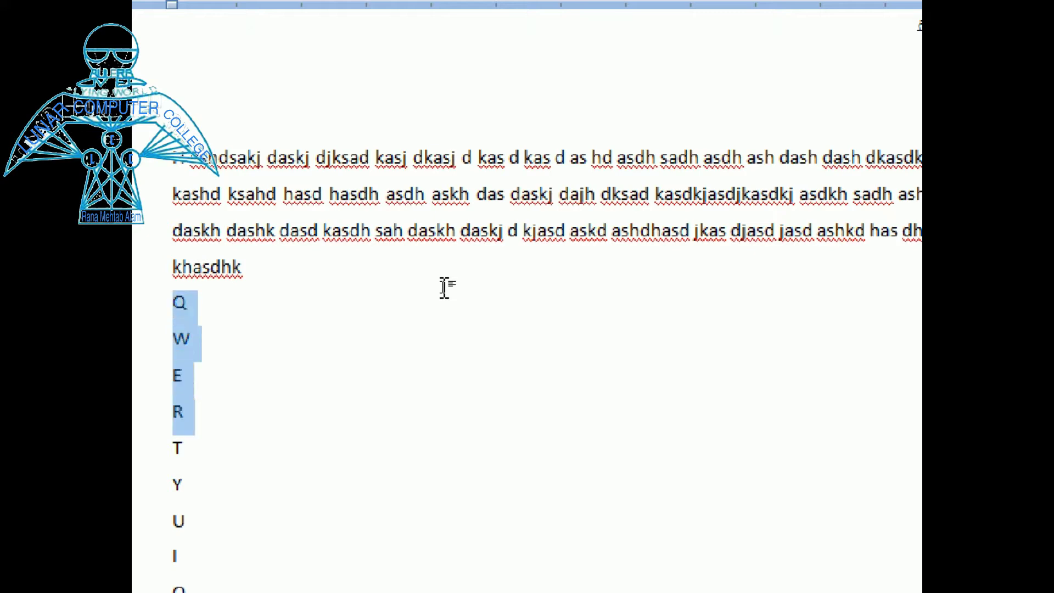
key(shift+Down)
key(shift+Down)
key(shift+Down)
key(shift+Down)
key(shift+Down)
key(shift+Down)
key(shift+Down)
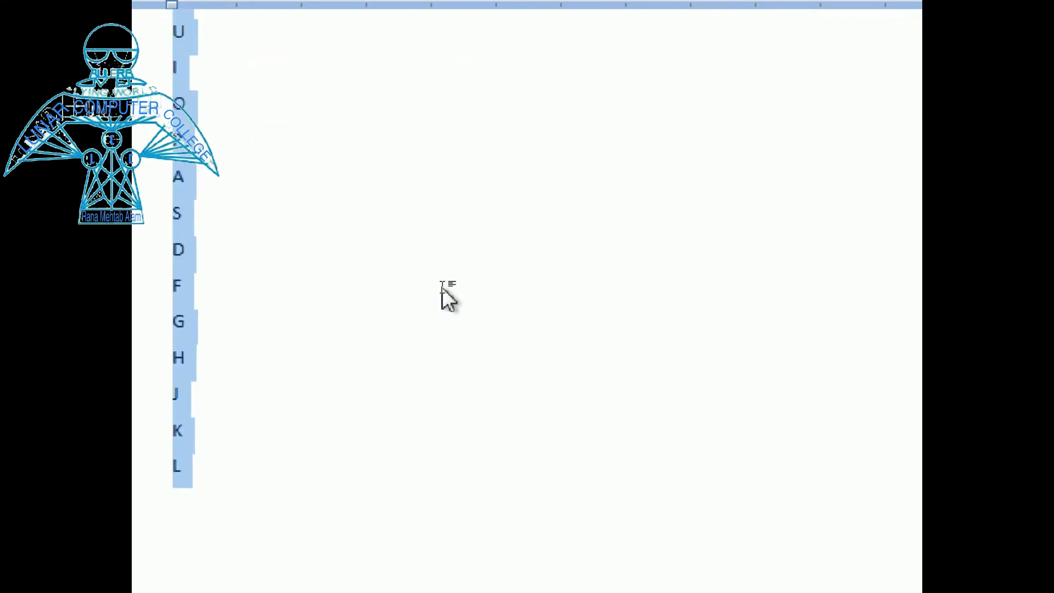
key(shift+Down)
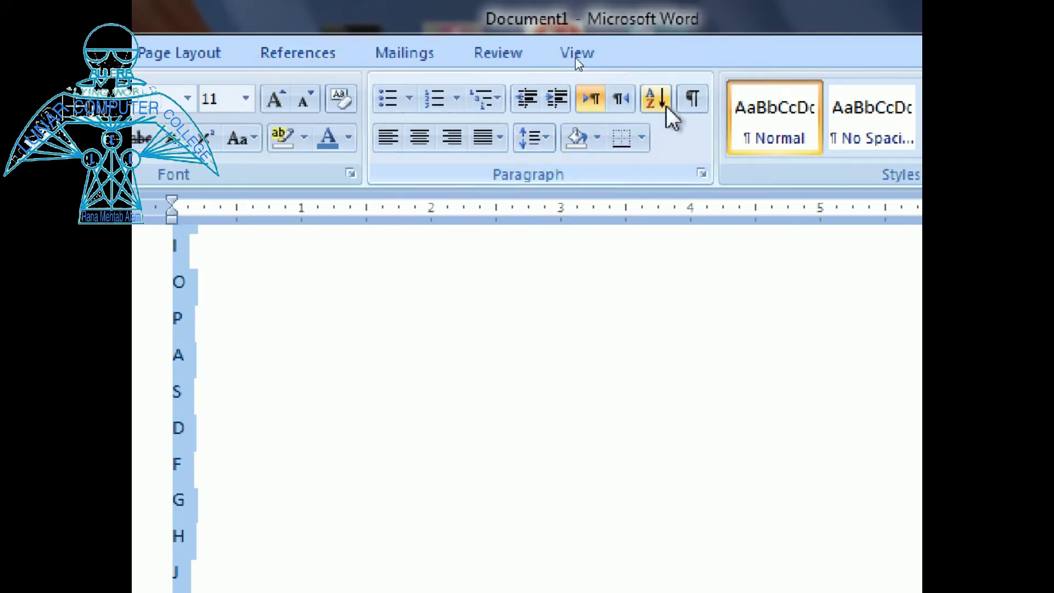
click(654, 104)
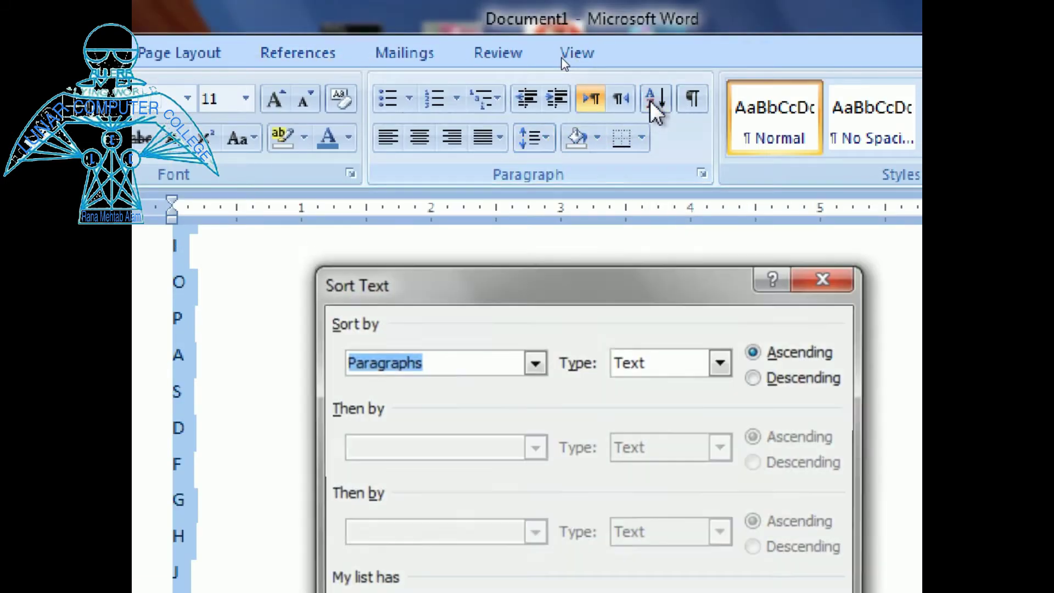
drag(555, 297, 485, 121)
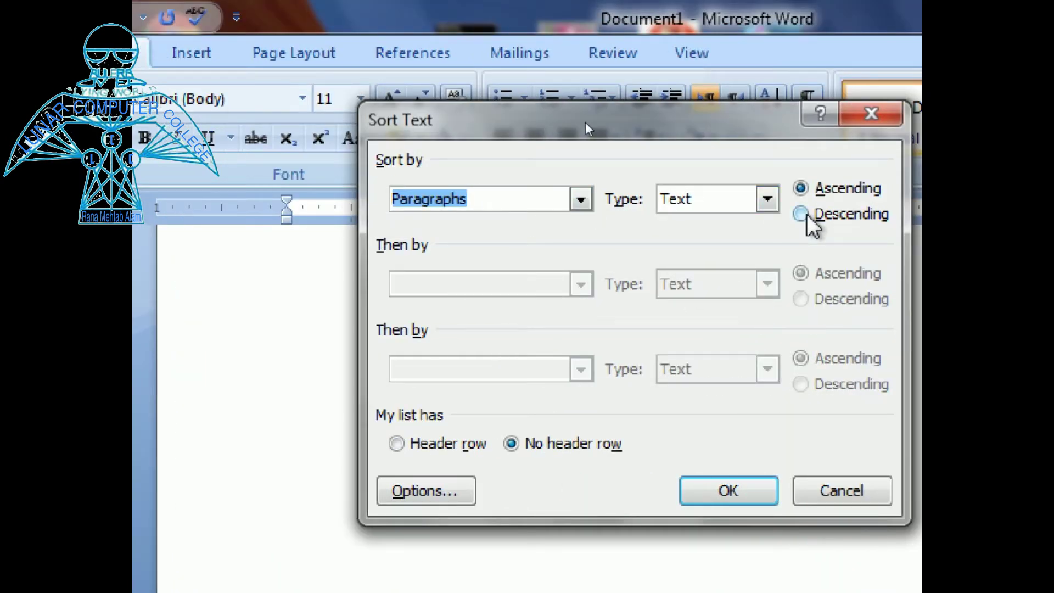
click(806, 215)
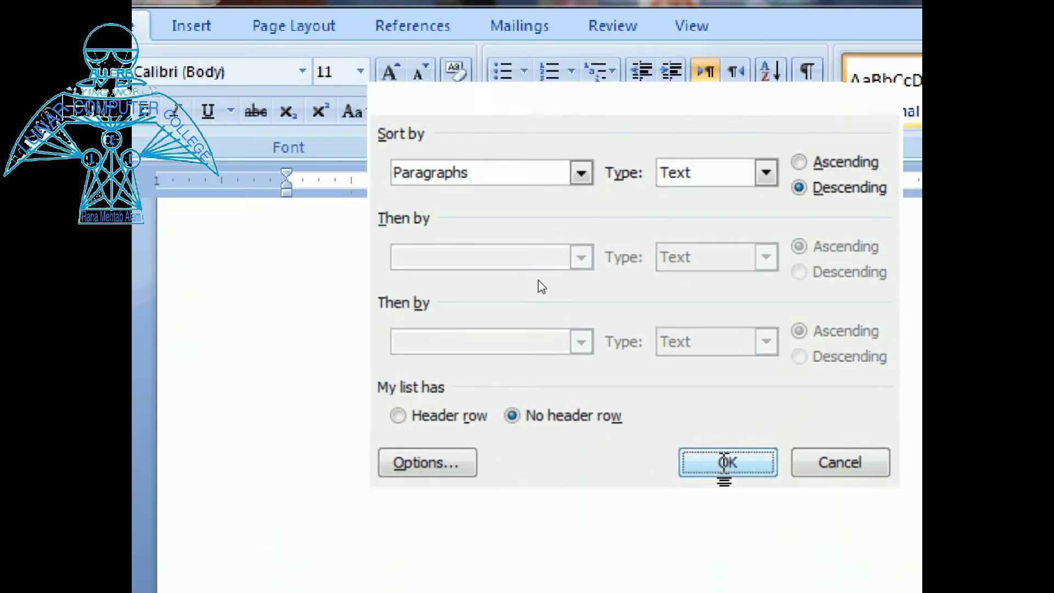
click(728, 467)
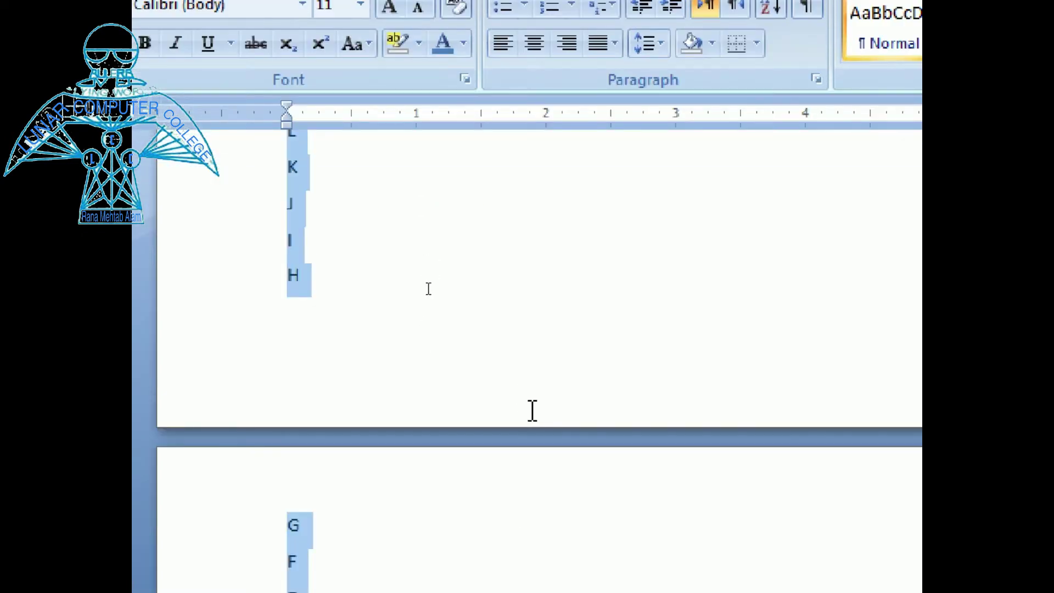
key(ctrl+Home)
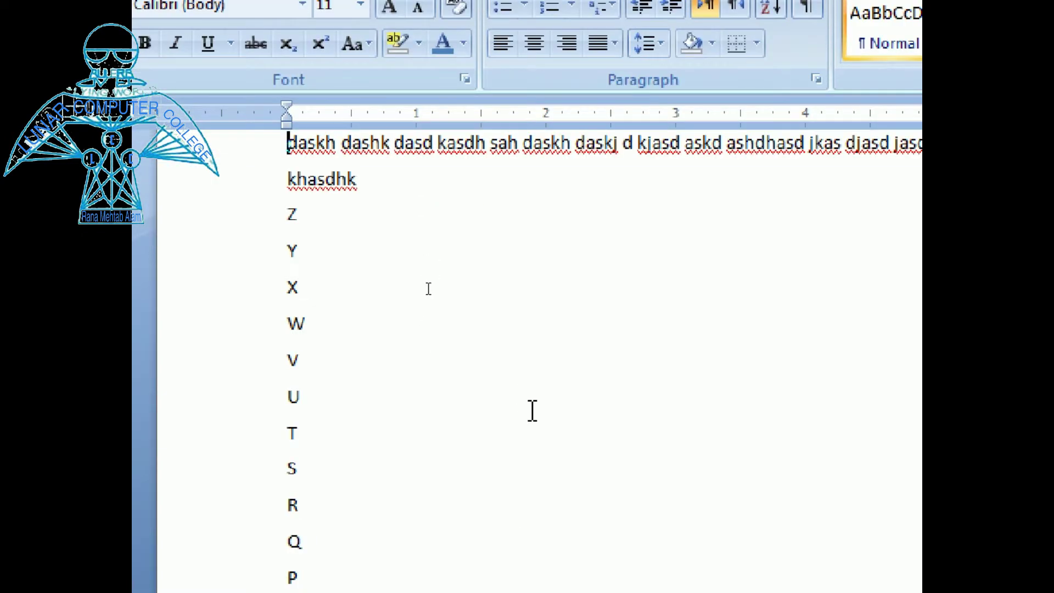
key(Down)
key(Down)
key(Down)
key(Down)
key(Down)
key(Down)
key(Down)
key(Down)
key(Down)
key(Down)
key(Down)
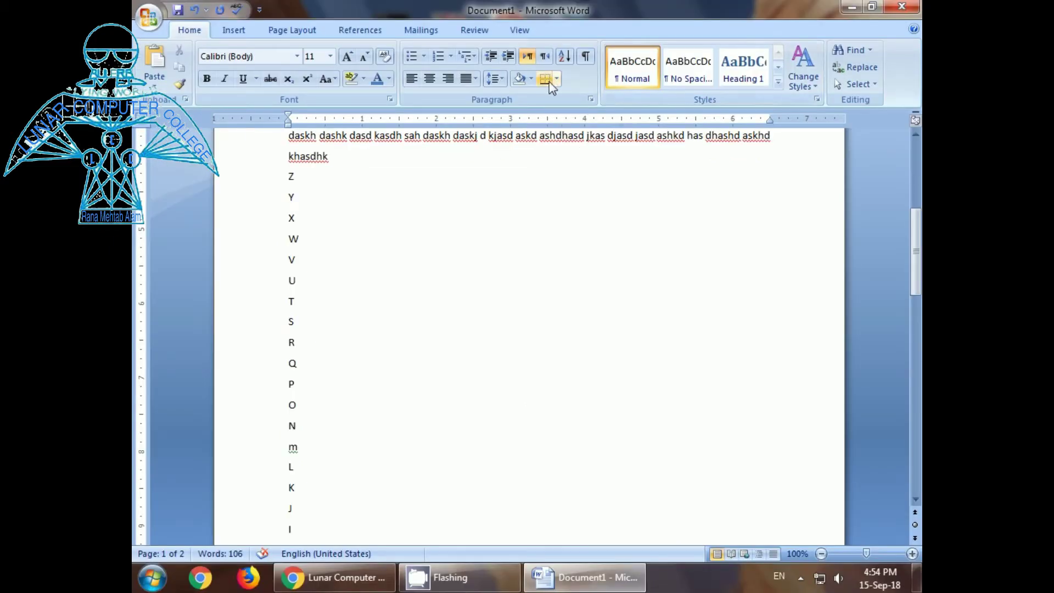
Show formatting marks, add tabs after the letter V, and insert blank lines beneath it
click(586, 60)
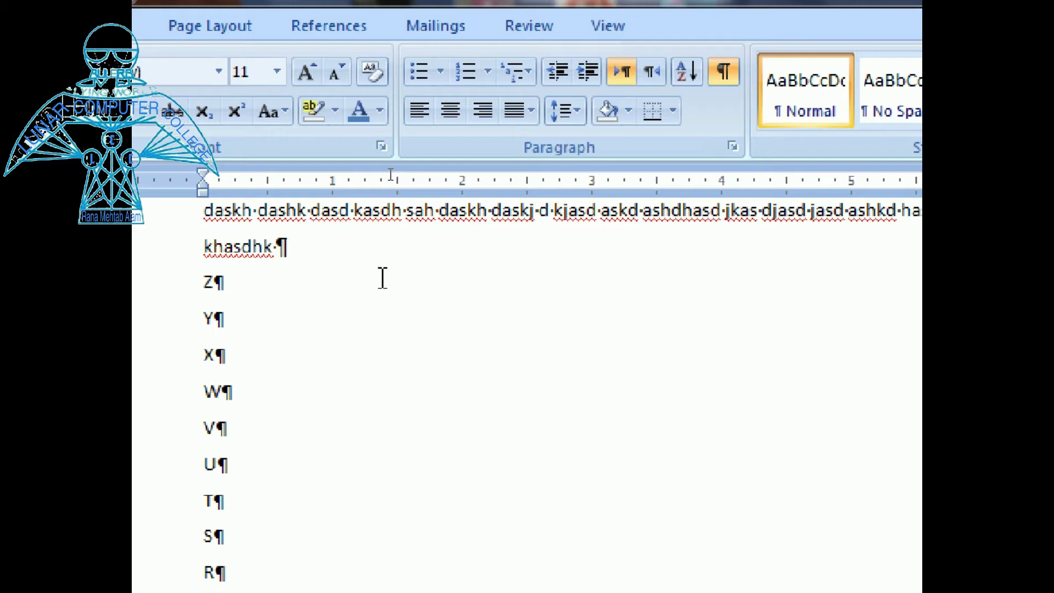
key(Tab)
key(Tab)
key(Tab)
key(Tab)
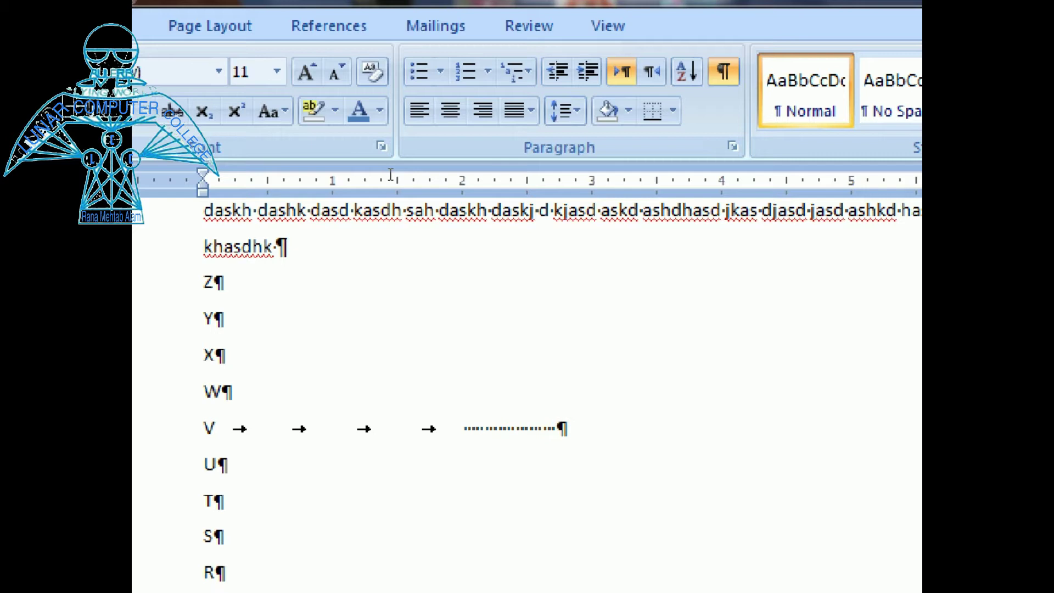
key(Return)
key(Return)
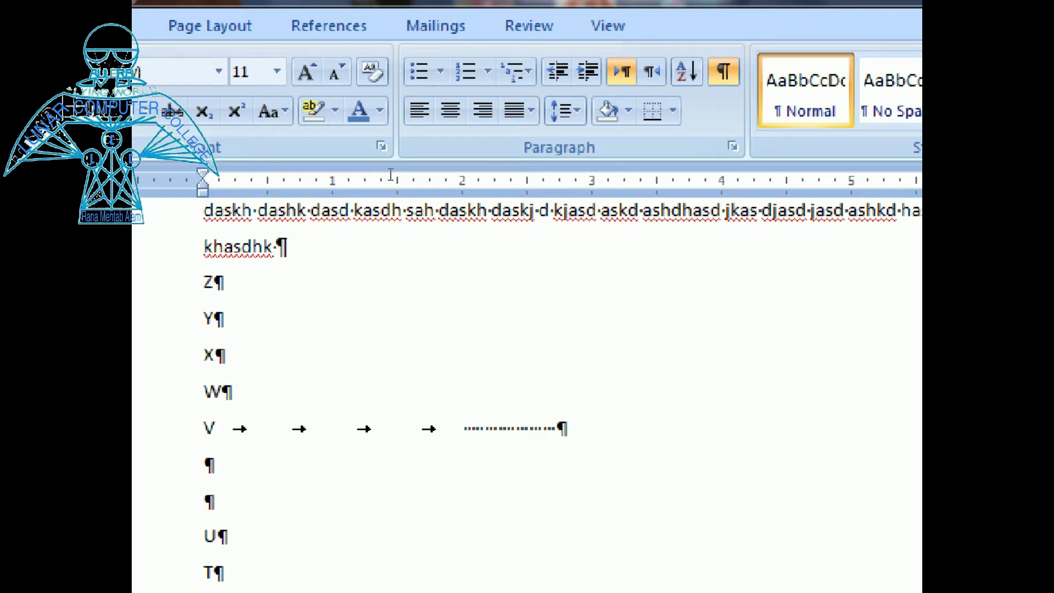
key(Return)
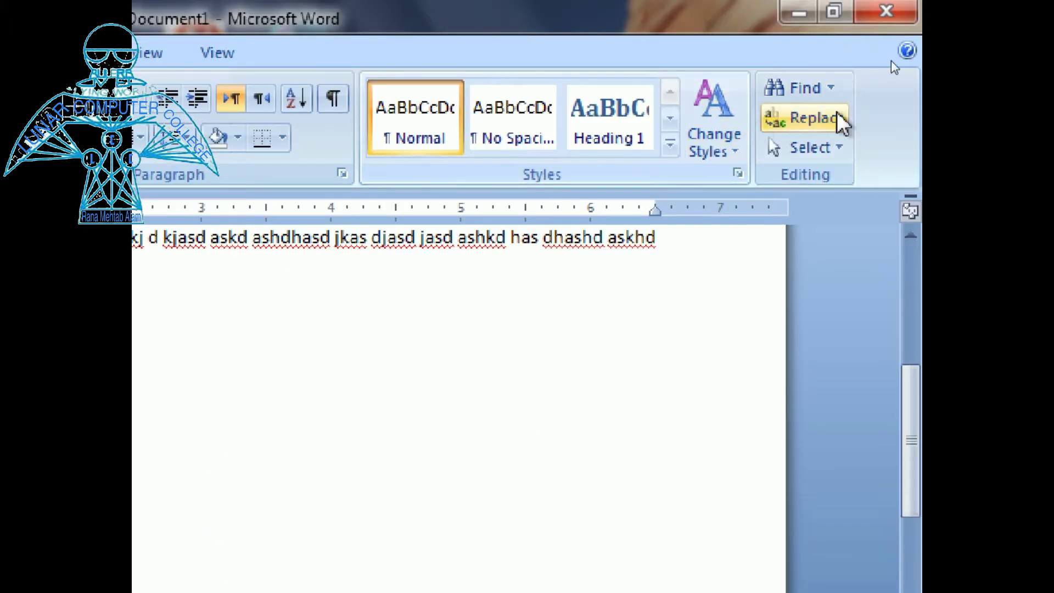
Use Find to search for 'lunar' with Find Next, then close the Find and Replace dialog
click(832, 89)
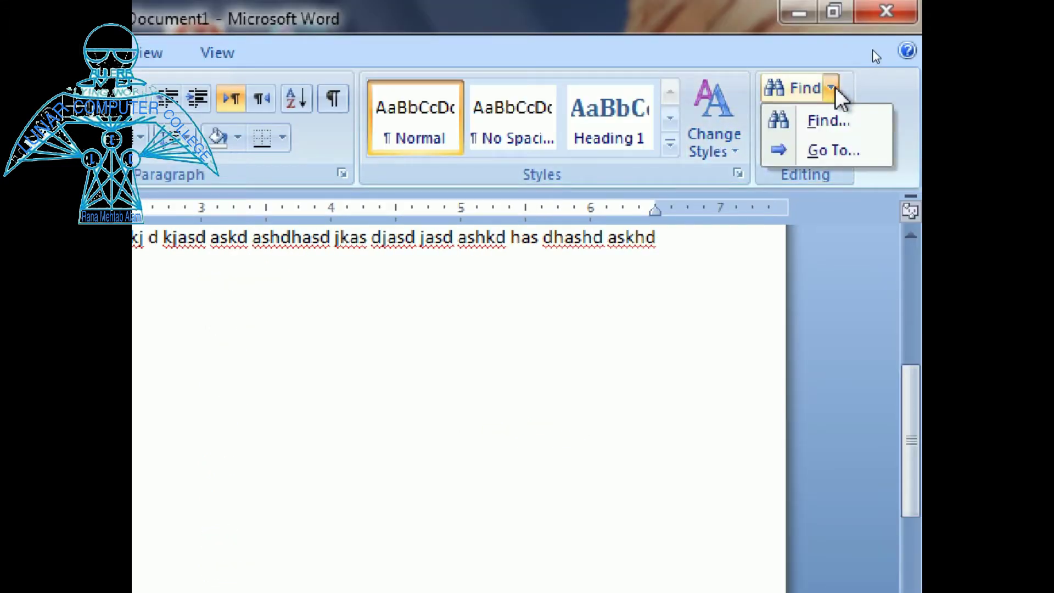
click(829, 124)
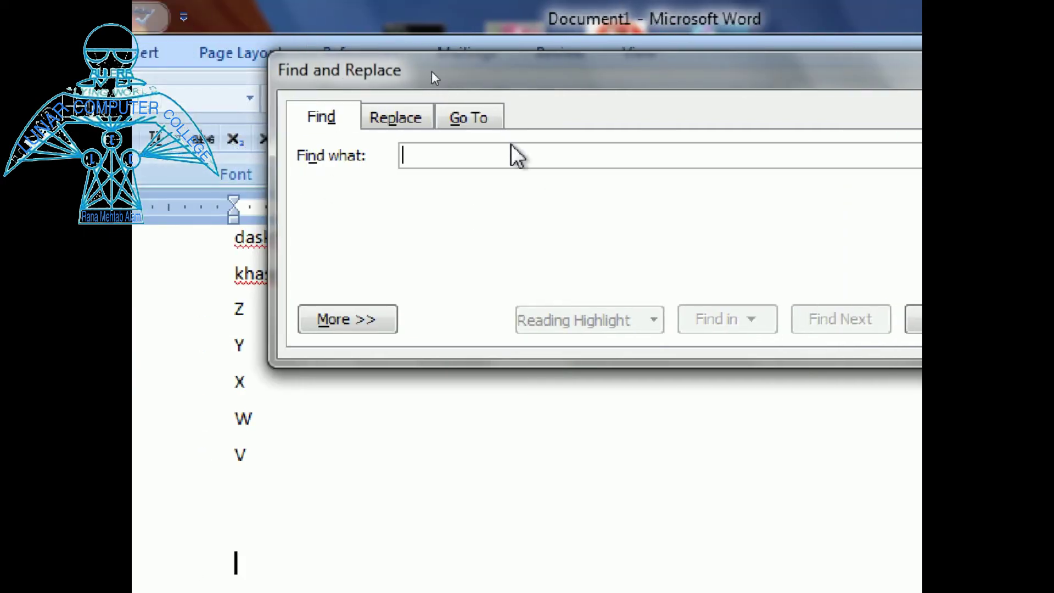
drag(506, 71, 509, 138)
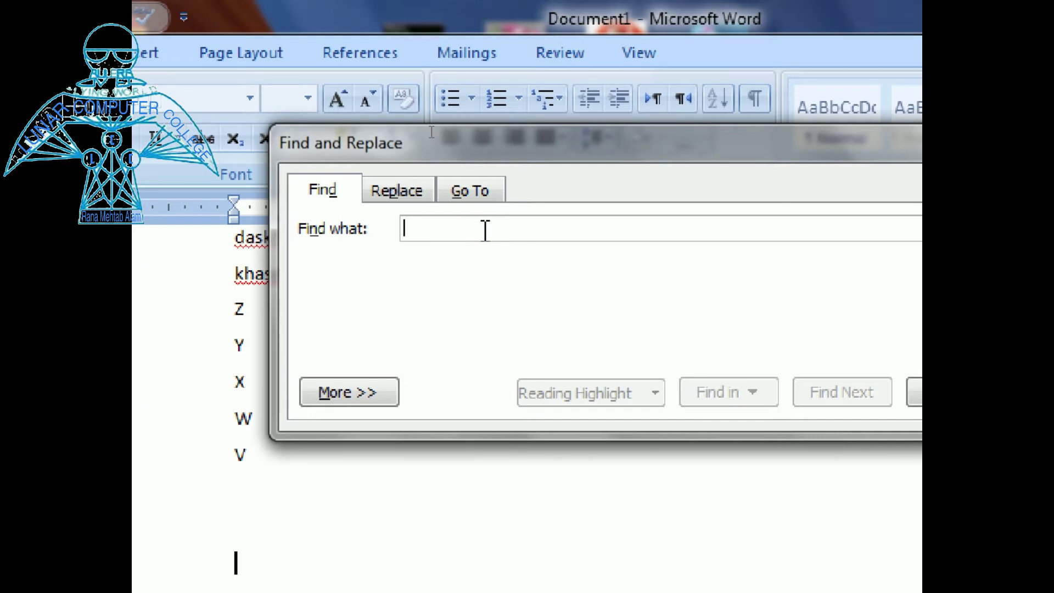
text(lun)
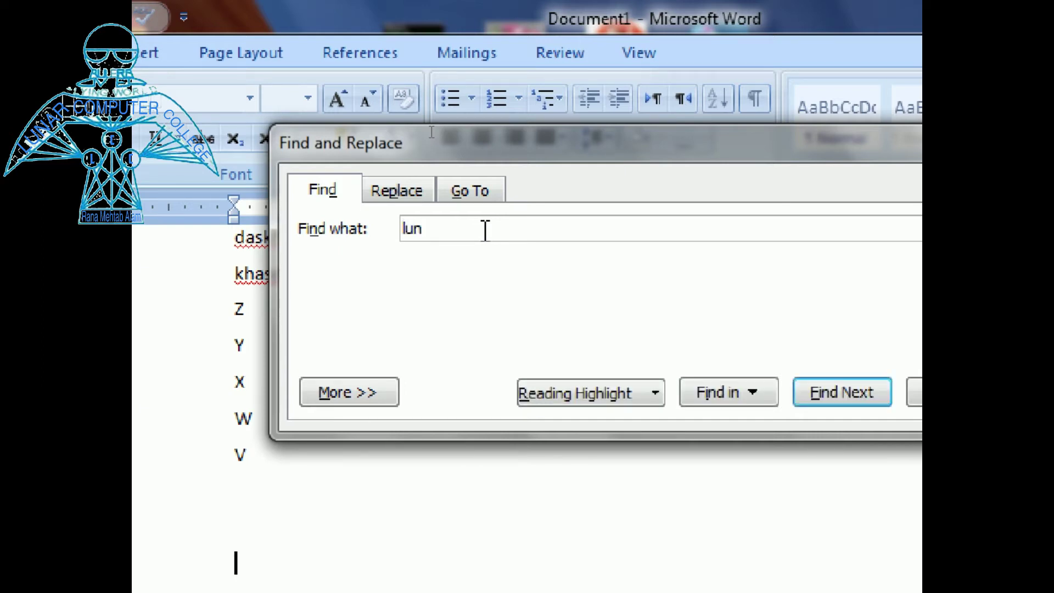
text(ar)
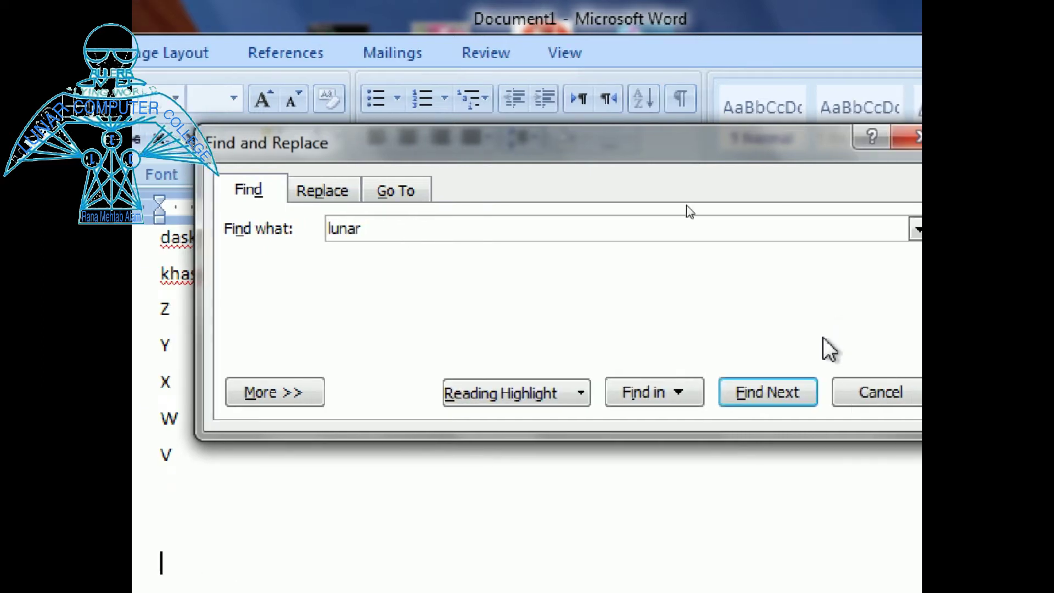
click(827, 396)
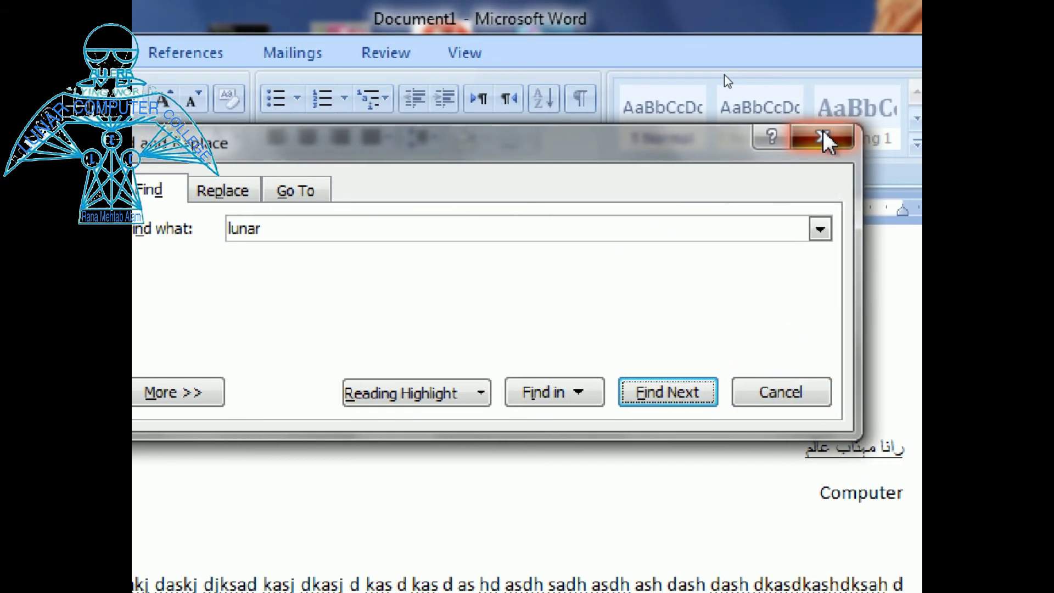
click(826, 140)
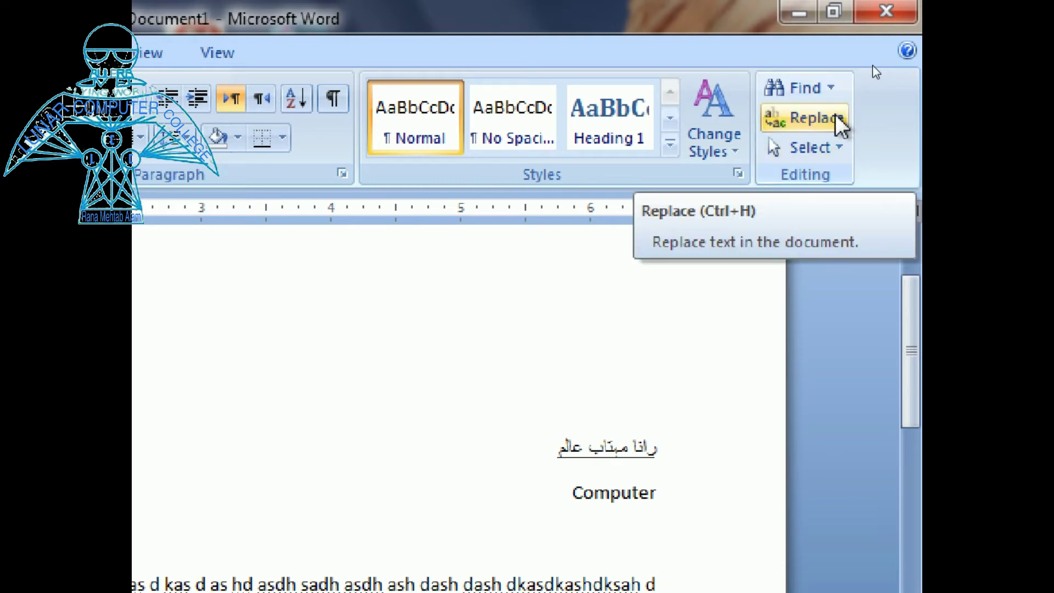
Replace the first found 'Lunar' with the author's name, then close Find and Replace
click(840, 125)
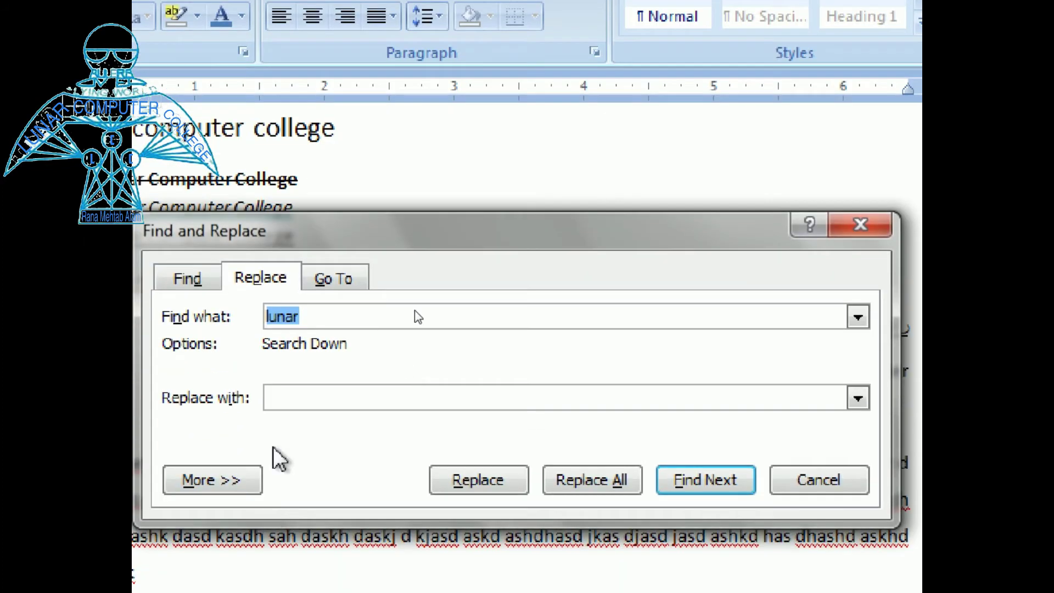
click(298, 517)
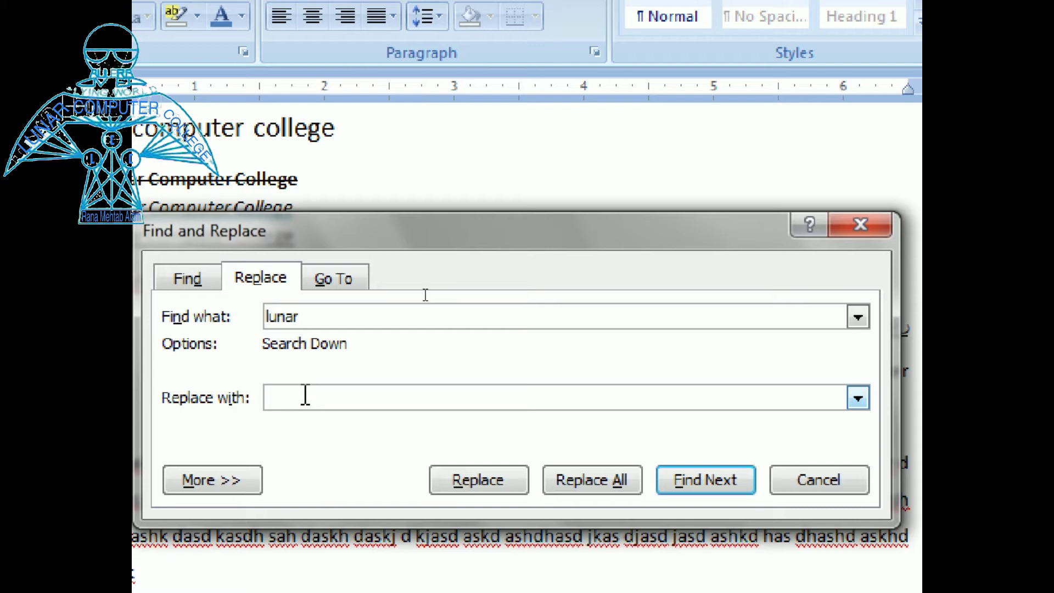
text(mehtab)
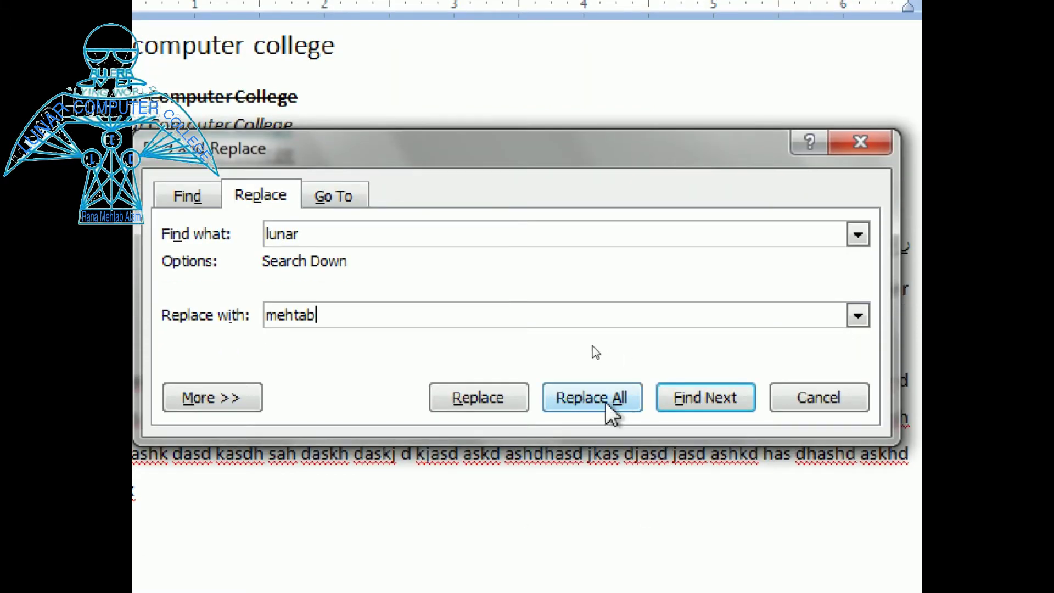
click(492, 480)
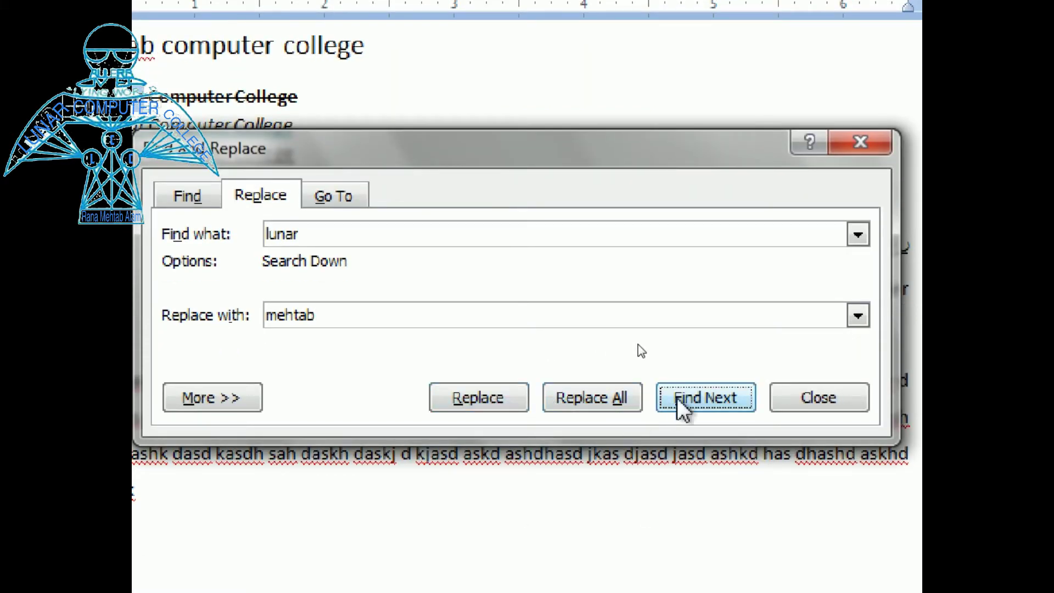
click(818, 396)
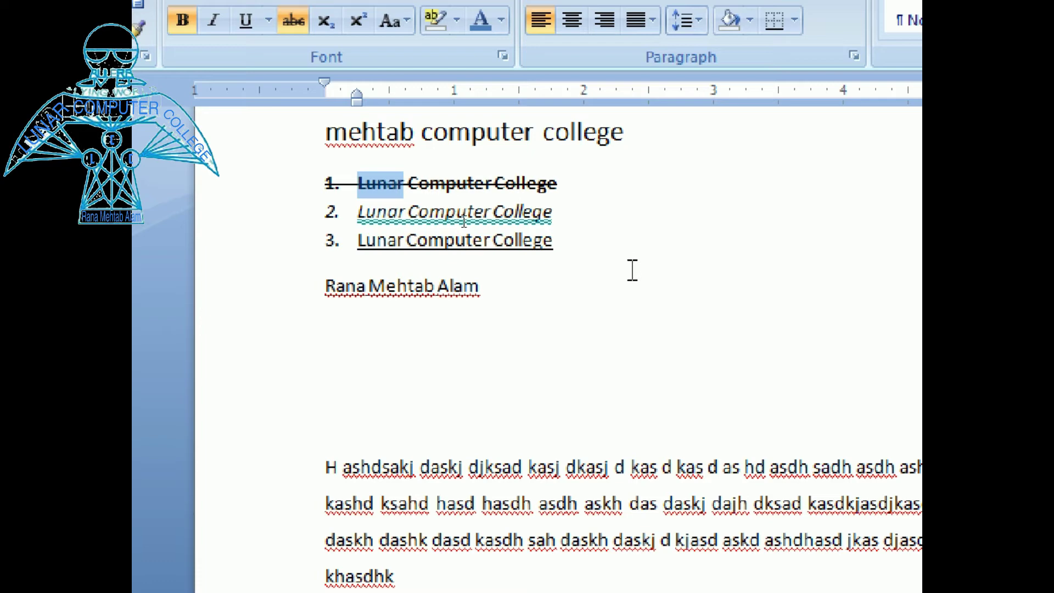
Replace all remaining 'Lunar' occurrences, searching from the document start, then close the dialog
key(ctrl+h)
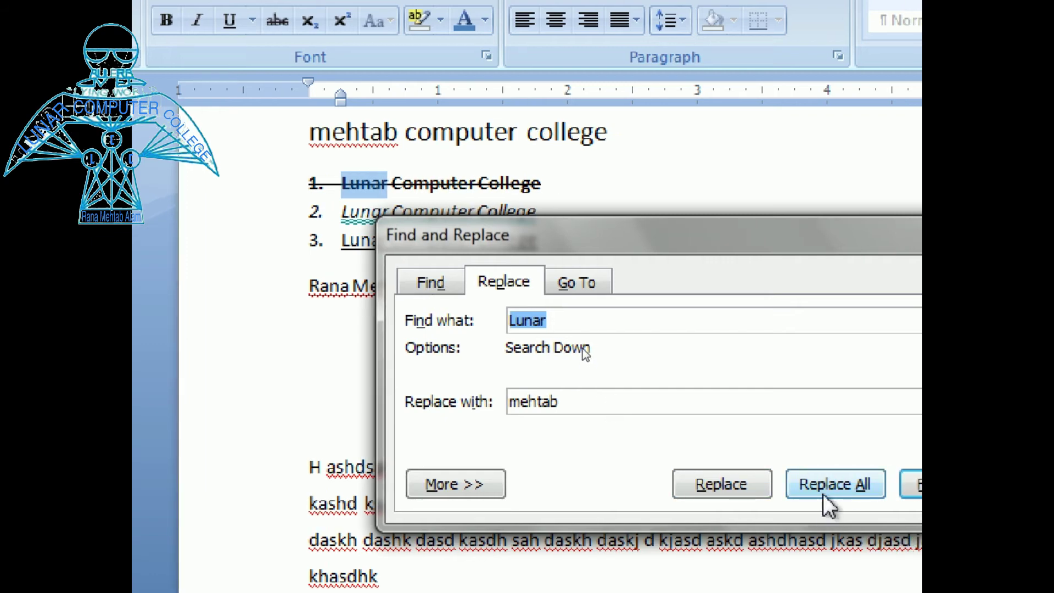
click(578, 320)
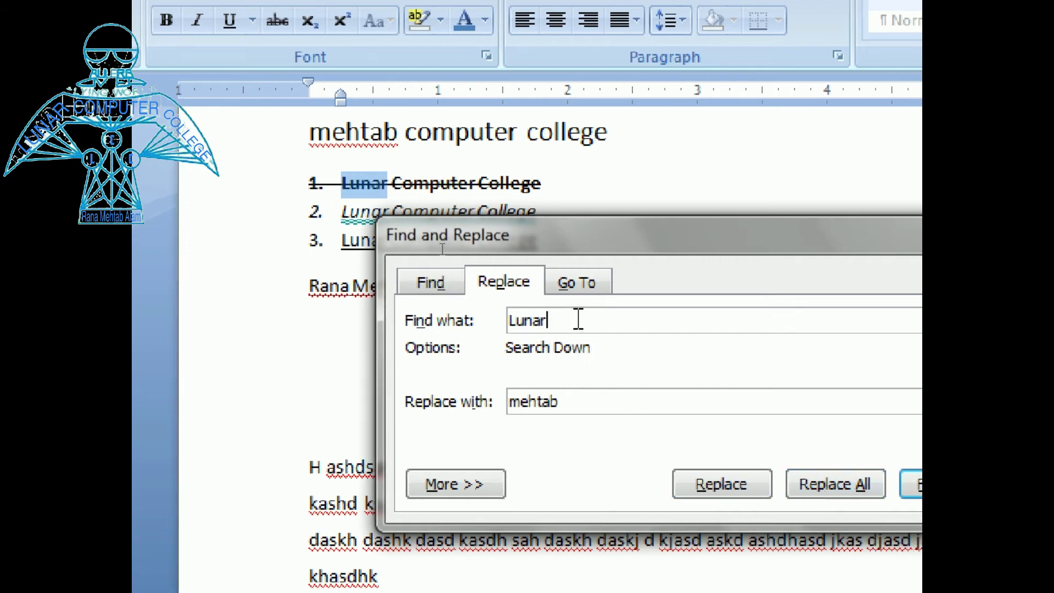
double_click(577, 318)
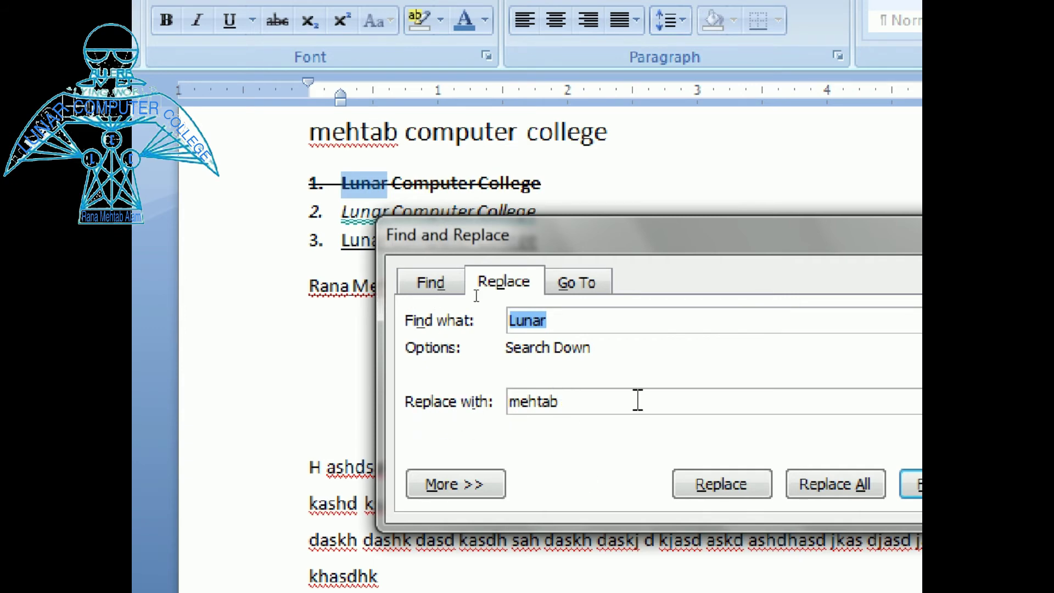
click(769, 485)
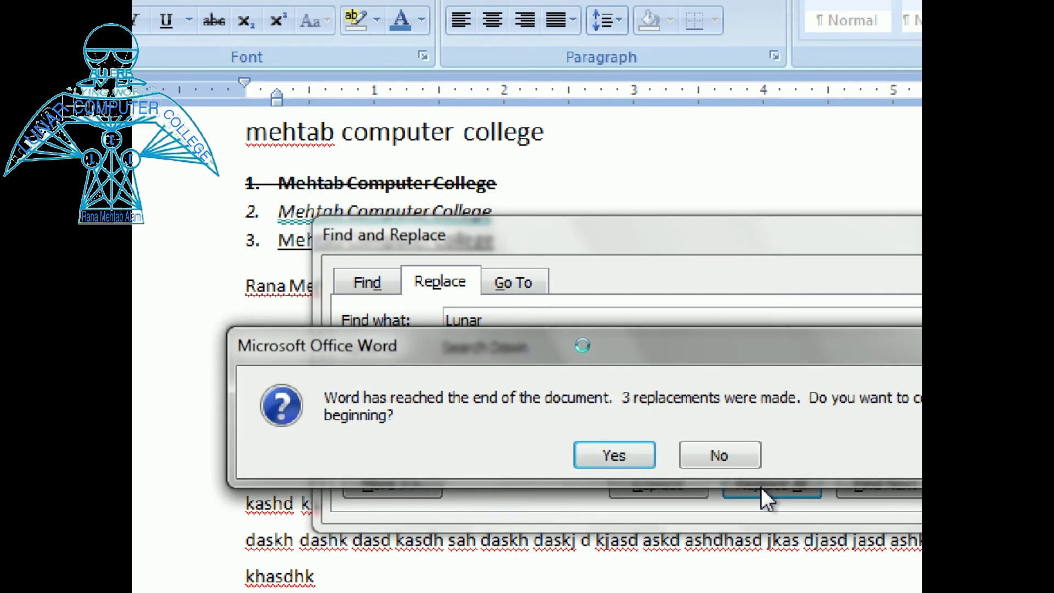
click(614, 455)
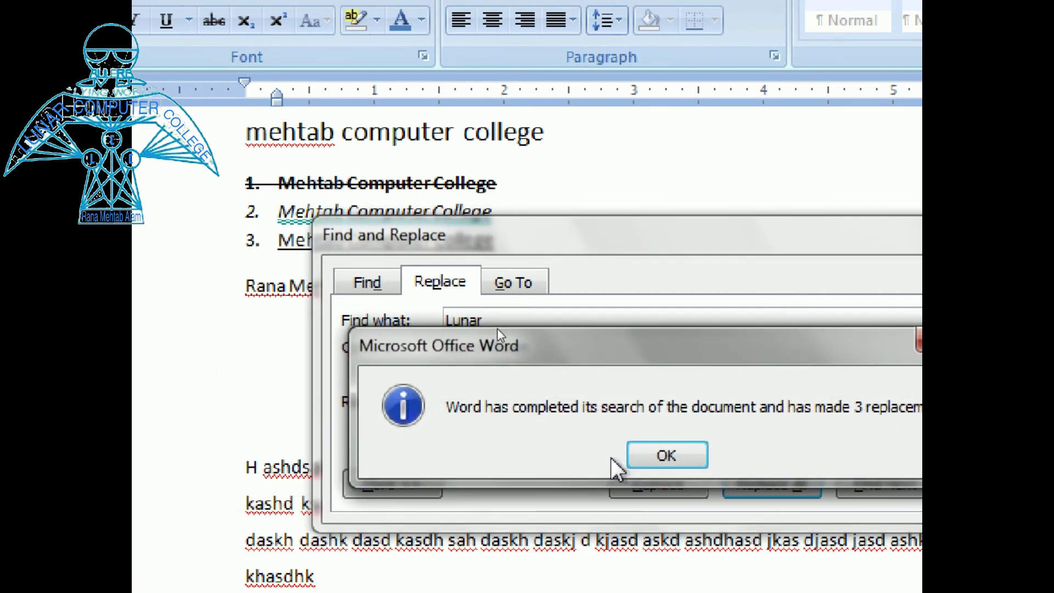
click(666, 455)
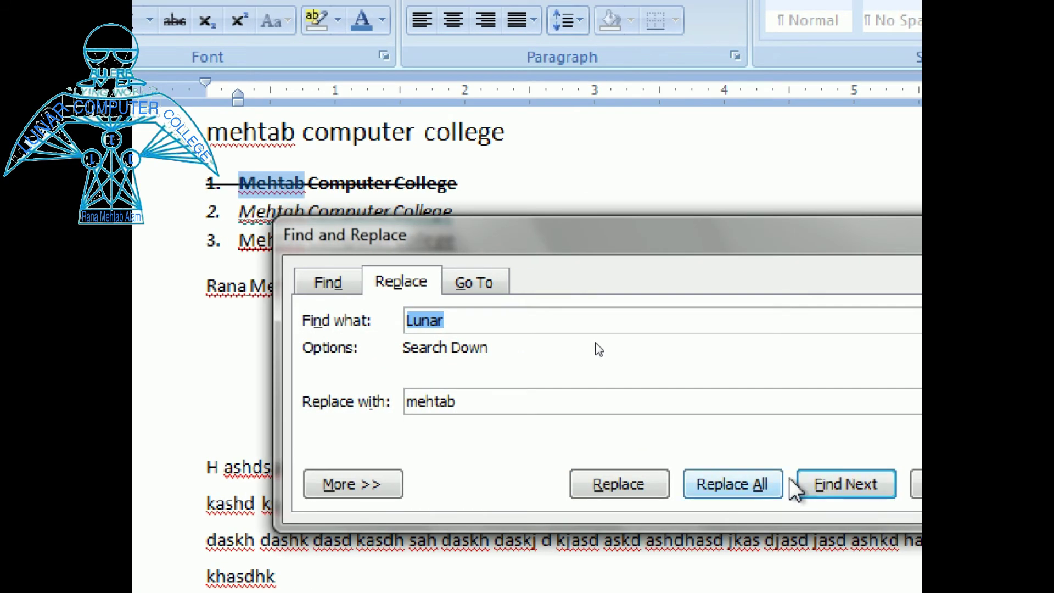
drag(666, 242, 364, 292)
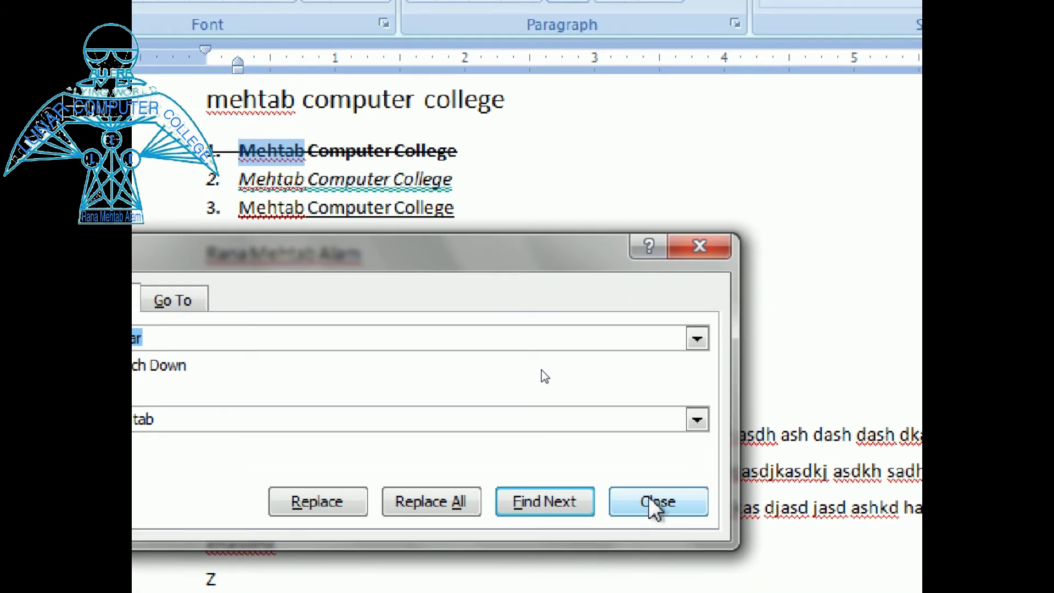
click(658, 514)
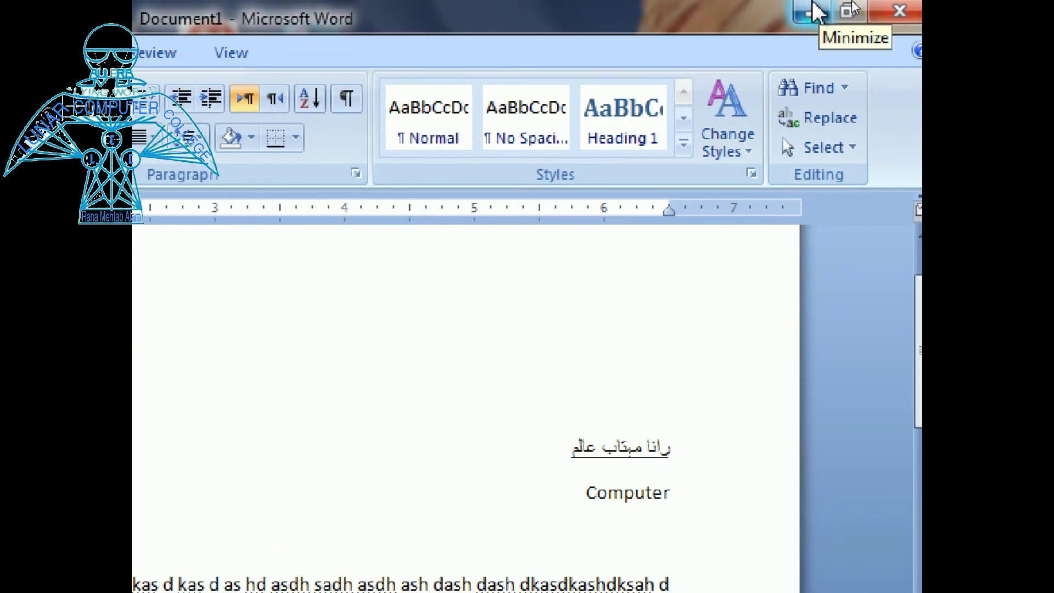
Use Editing > Select > Select All to highlight the whole document, then reopen the Select menu
click(848, 150)
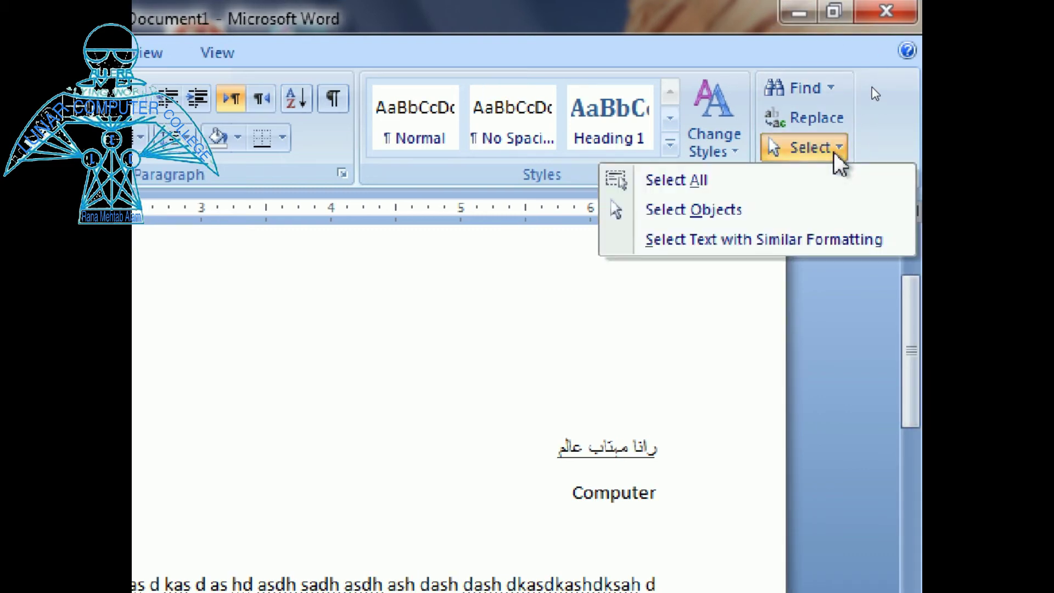
click(664, 186)
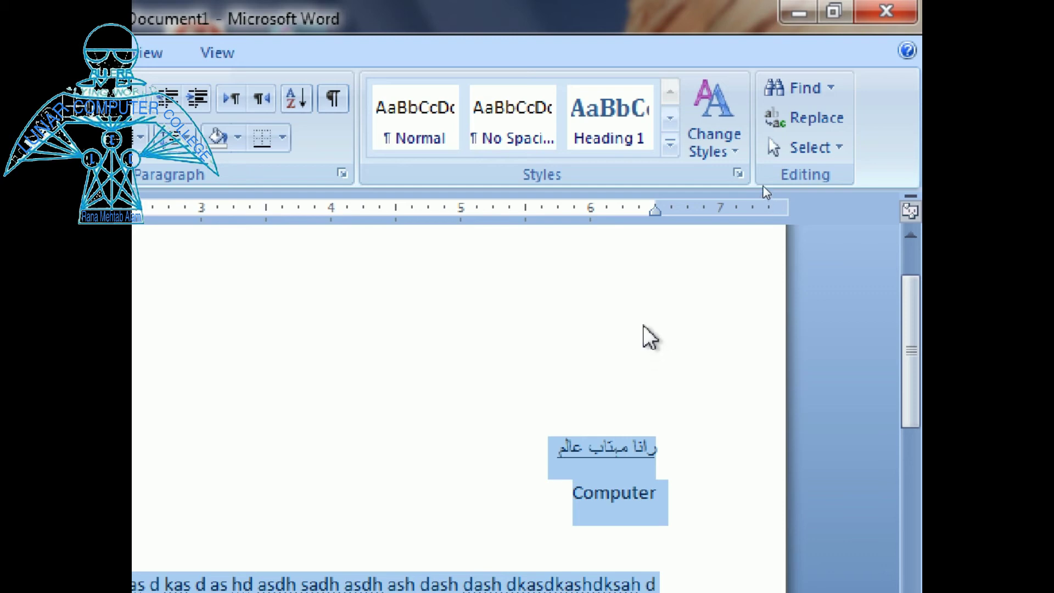
click(840, 150)
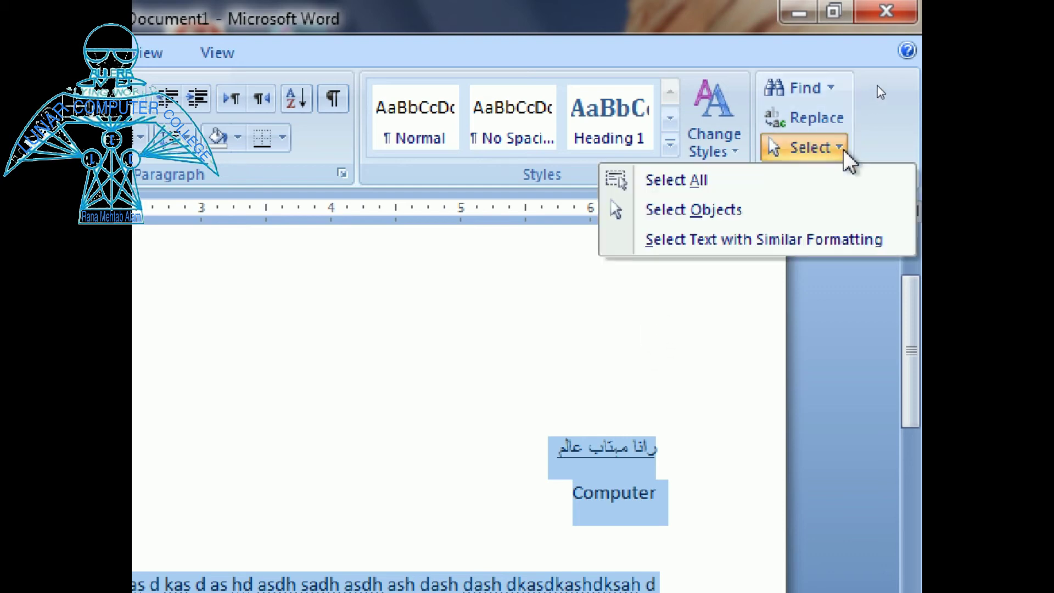
click(692, 242)
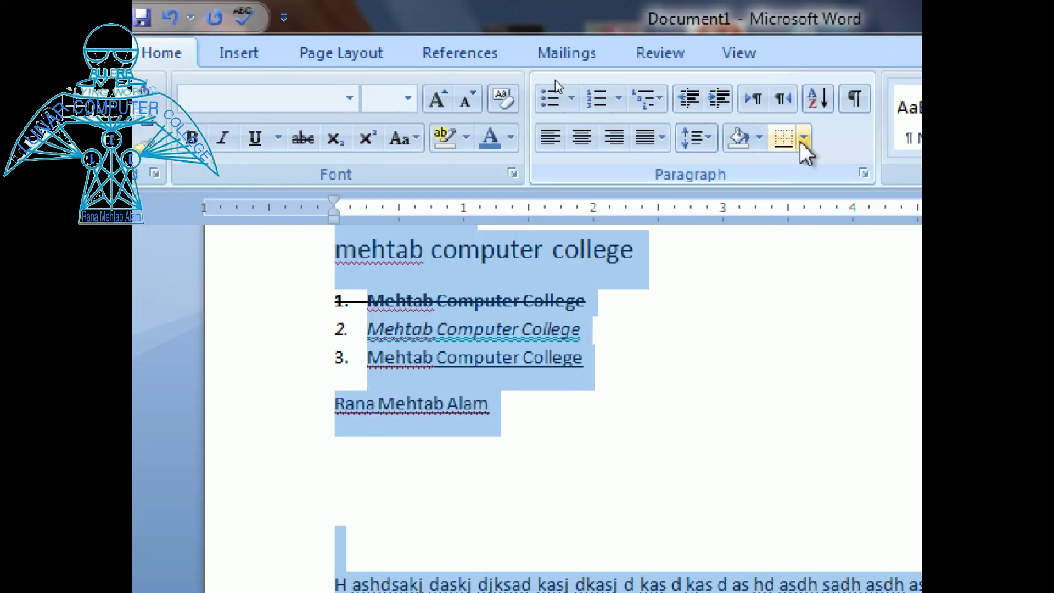
click(282, 138)
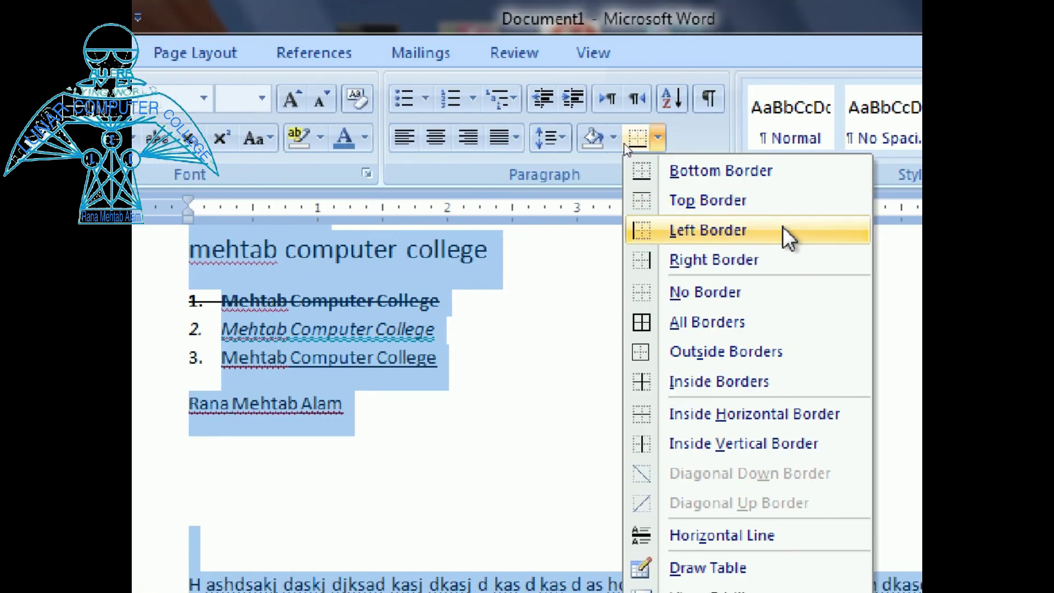
click(437, 401)
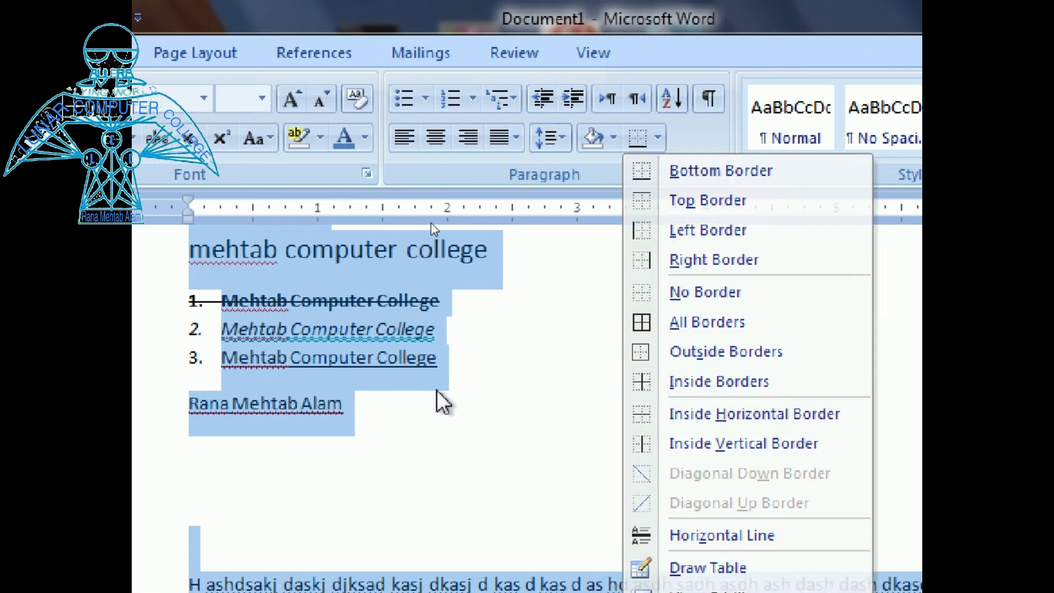
click(503, 442)
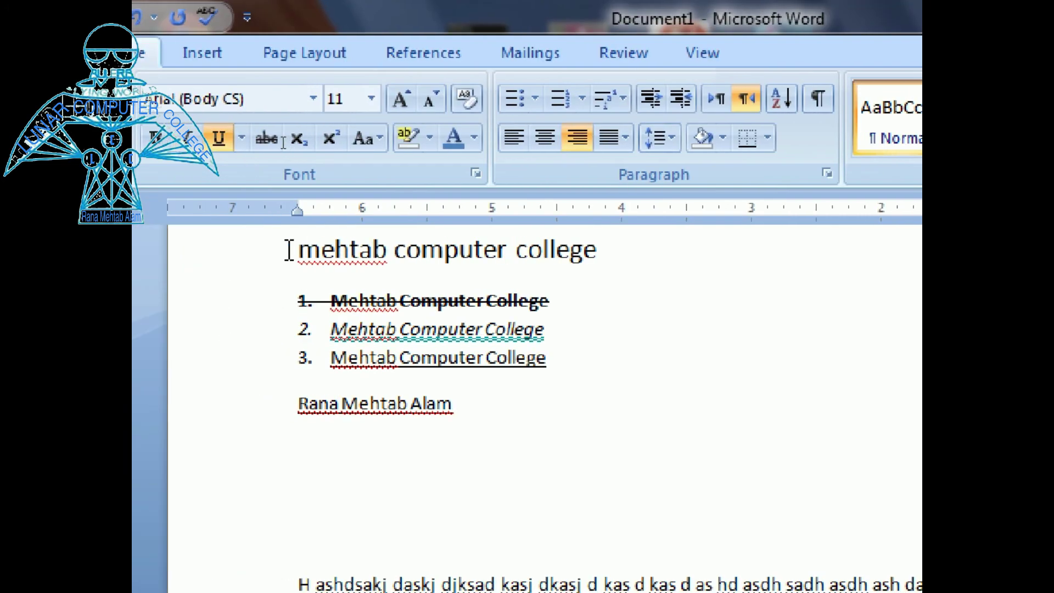
drag(256, 248, 596, 264)
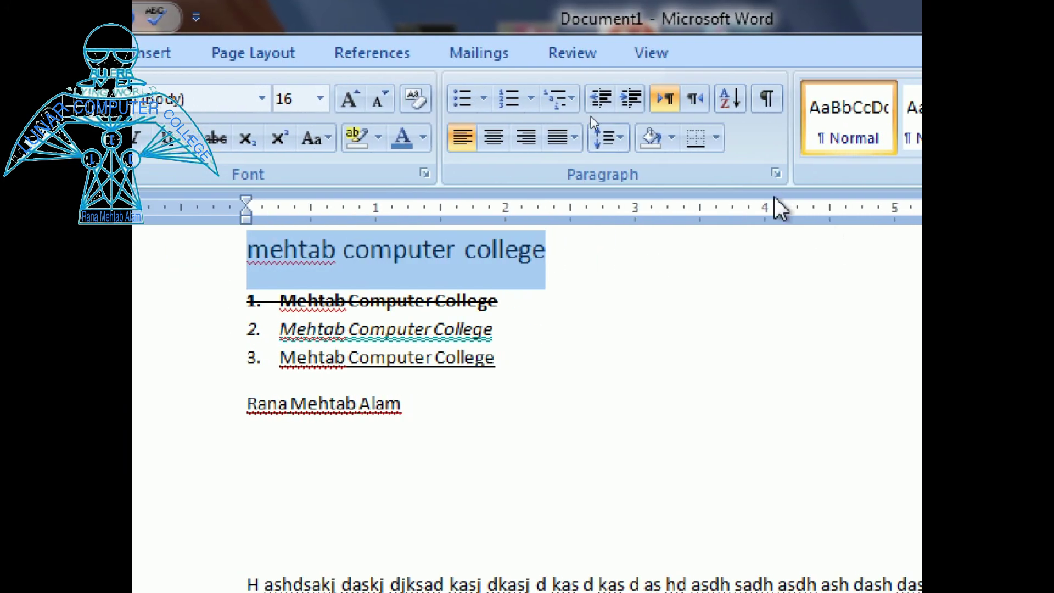
click(775, 173)
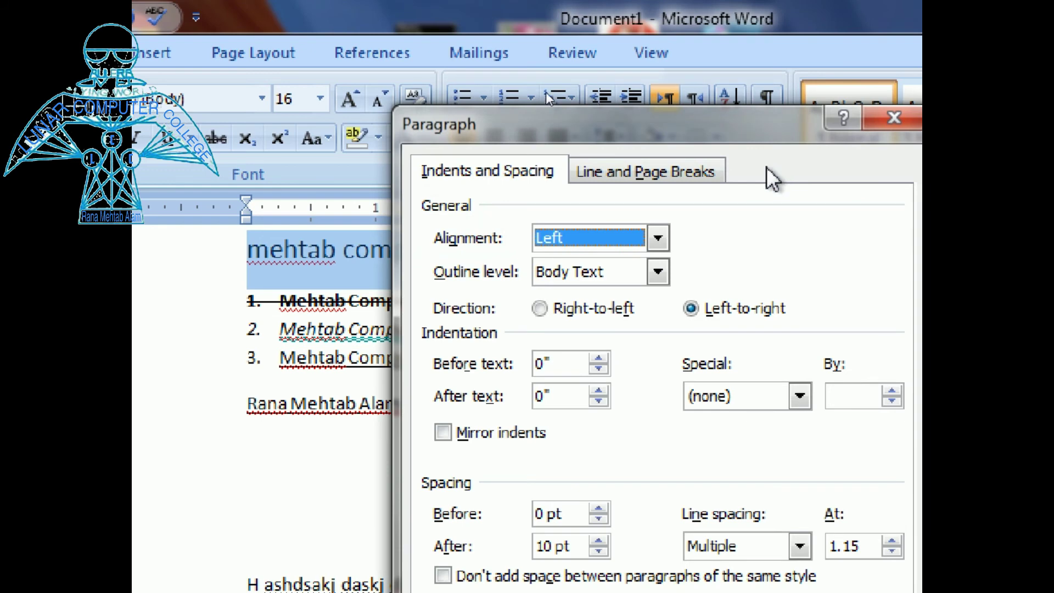
drag(622, 123, 450, 121)
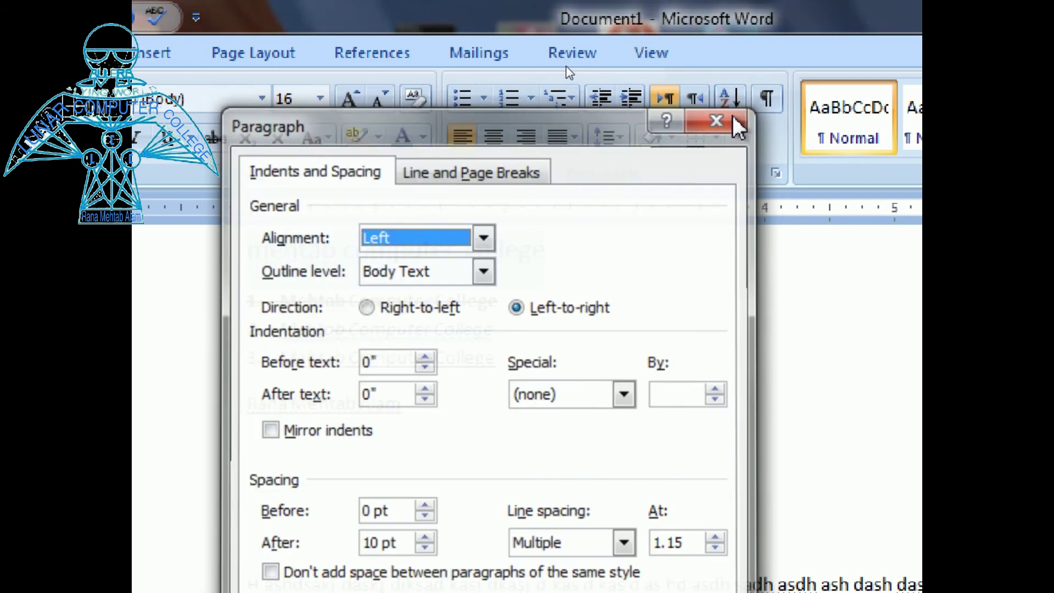
click(729, 115)
click(716, 138)
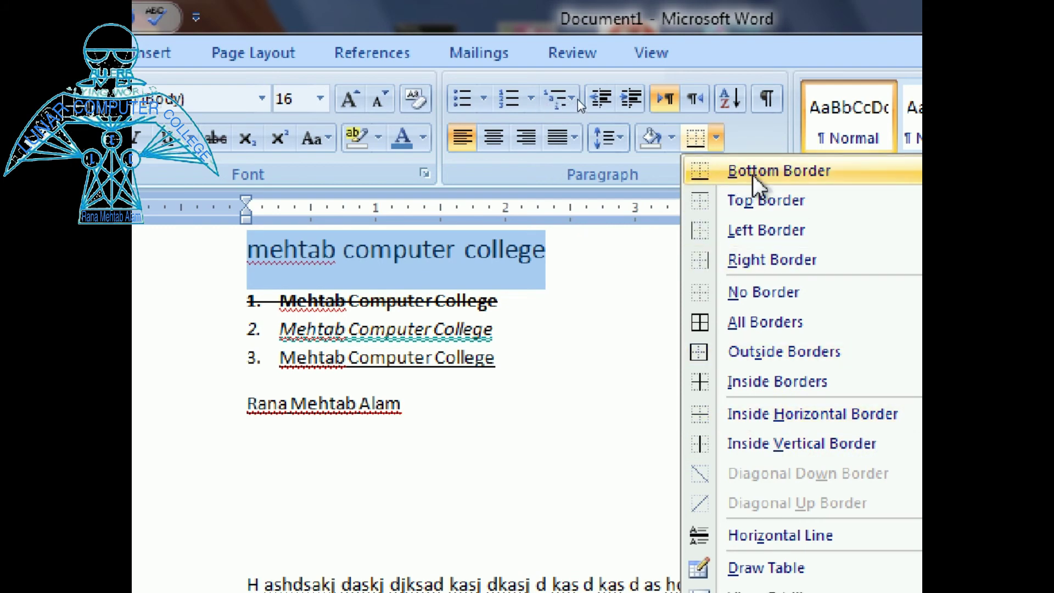
click(709, 174)
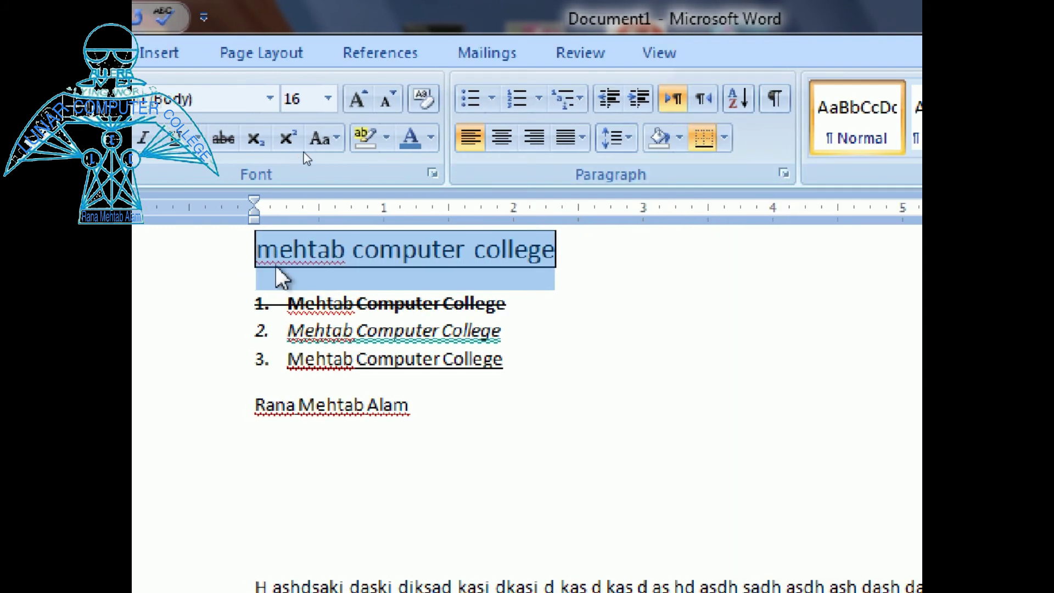
click(724, 138)
click(771, 292)
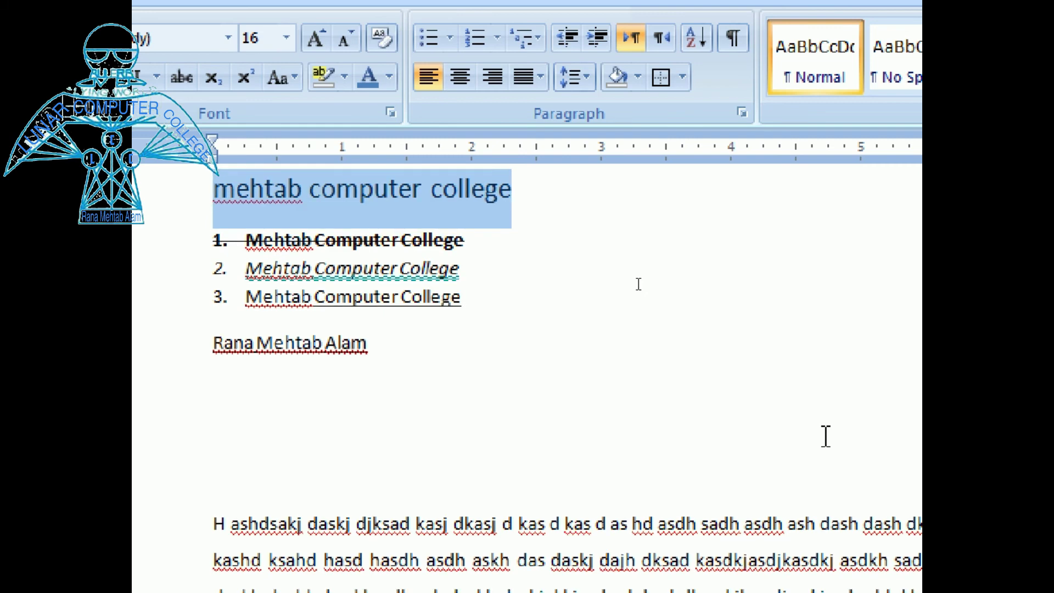
click(564, 355)
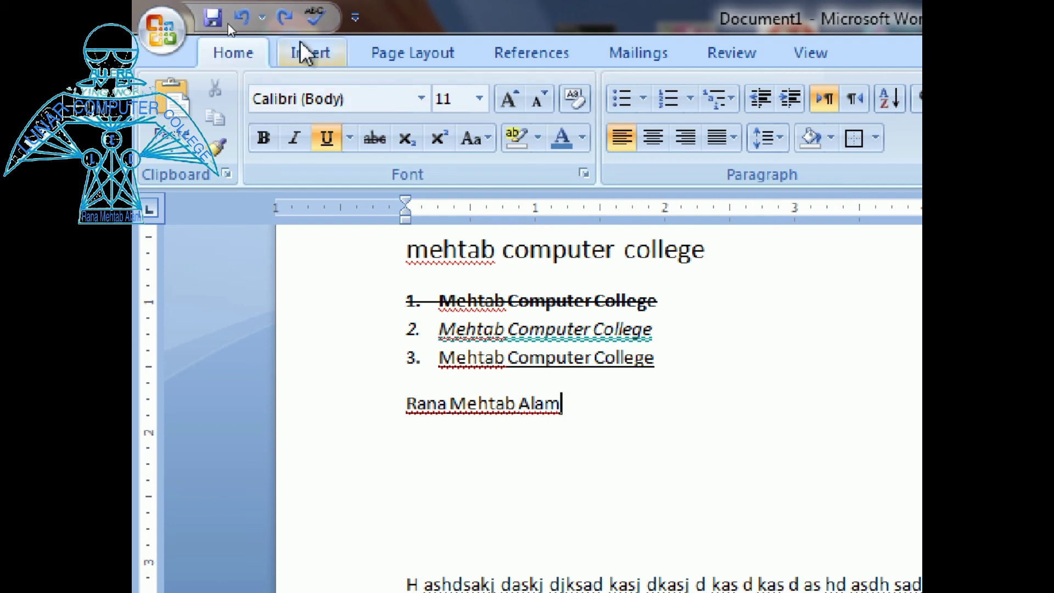
click(311, 55)
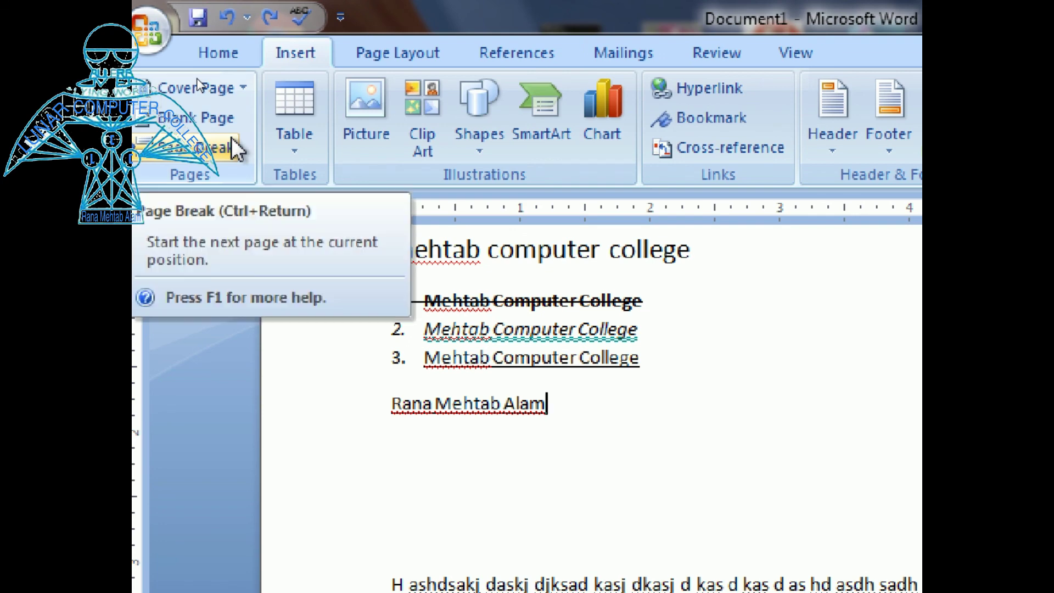
click(232, 60)
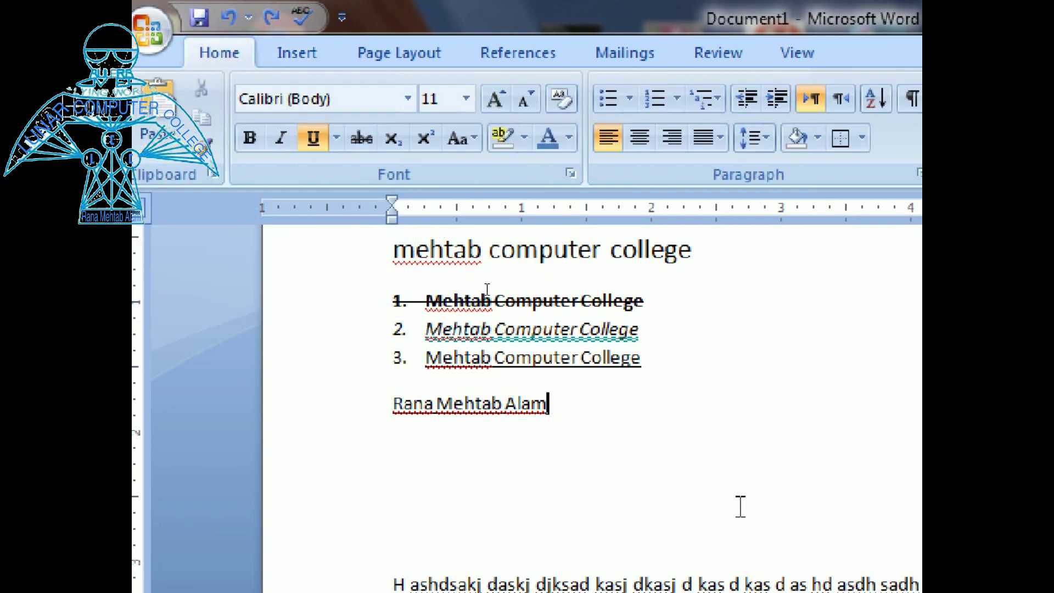